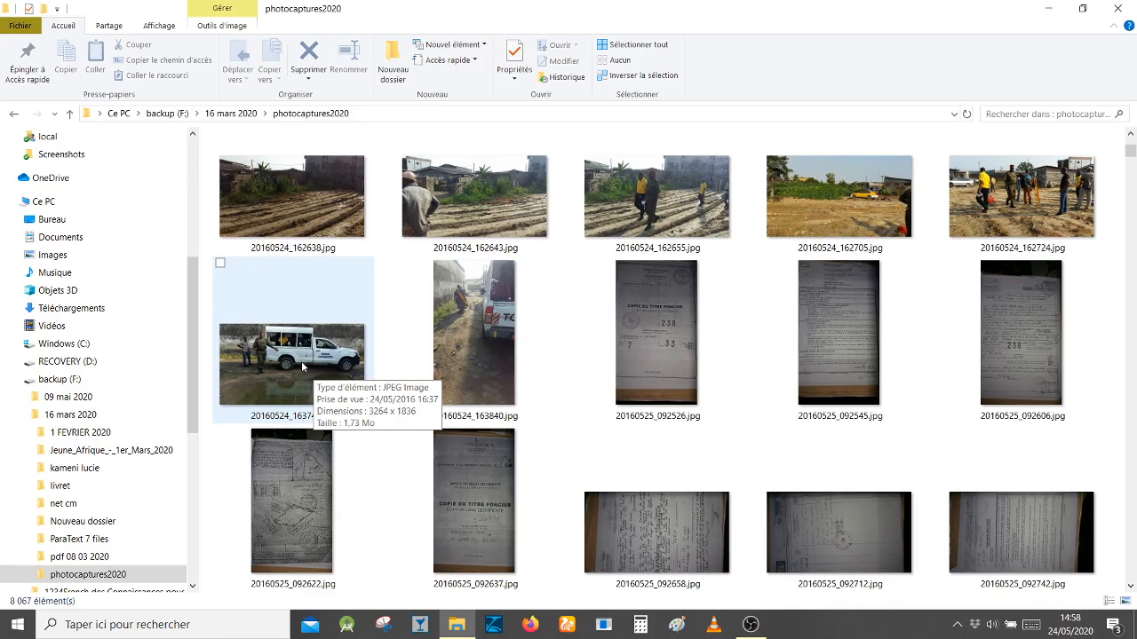
# Step: Examine the detailed file properties of the pickup truck photo 20160524_163740.jpg, including its image resolution and file information
pyautogui.rightClick(309, 351)
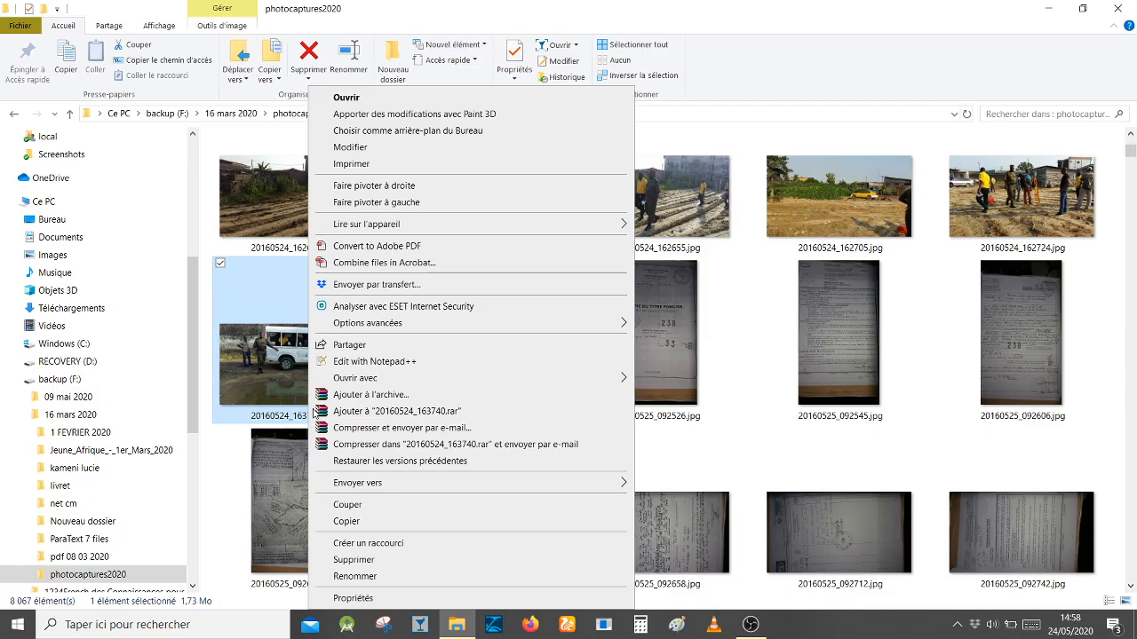
pyautogui.click(351, 600)
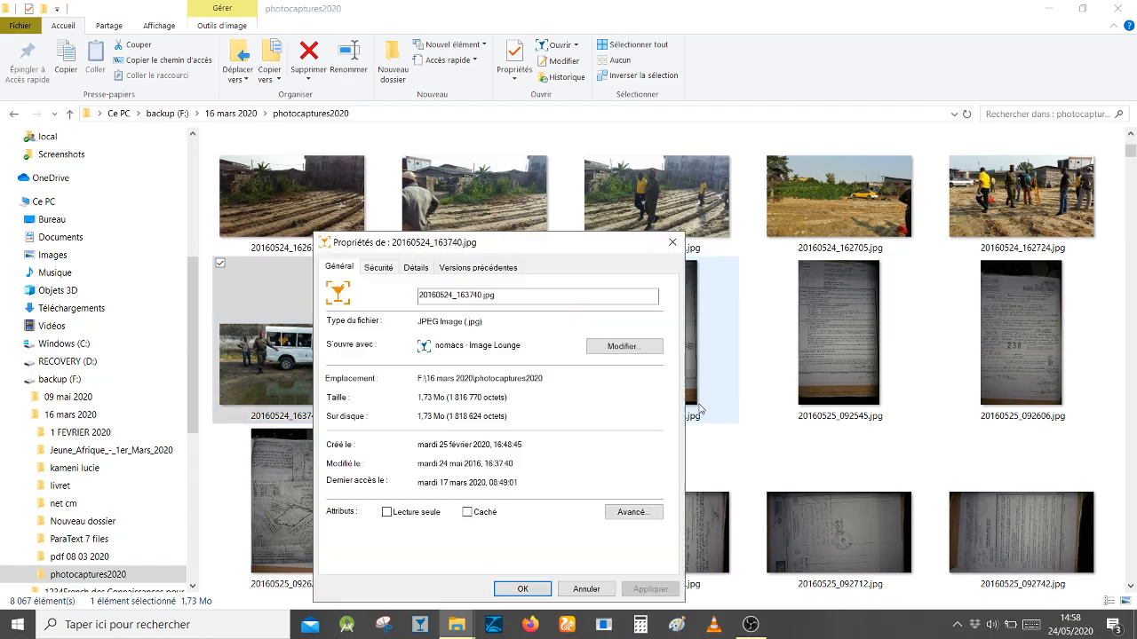
pyautogui.moveTo(515, 248); pyautogui.dragTo(481, 40)
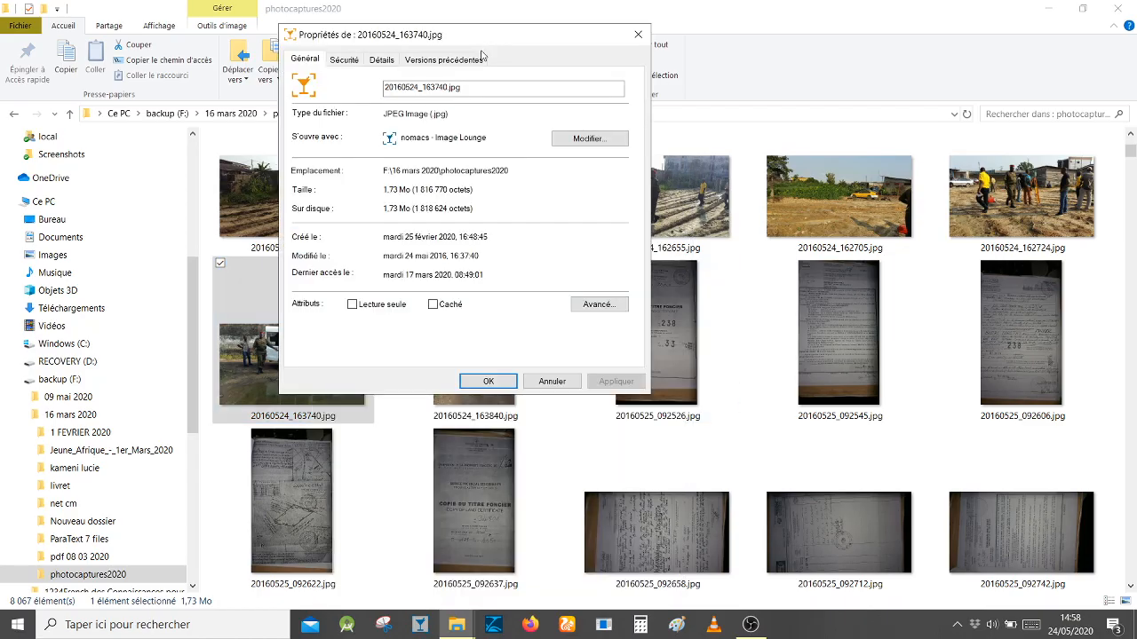
pyautogui.click(376, 63)
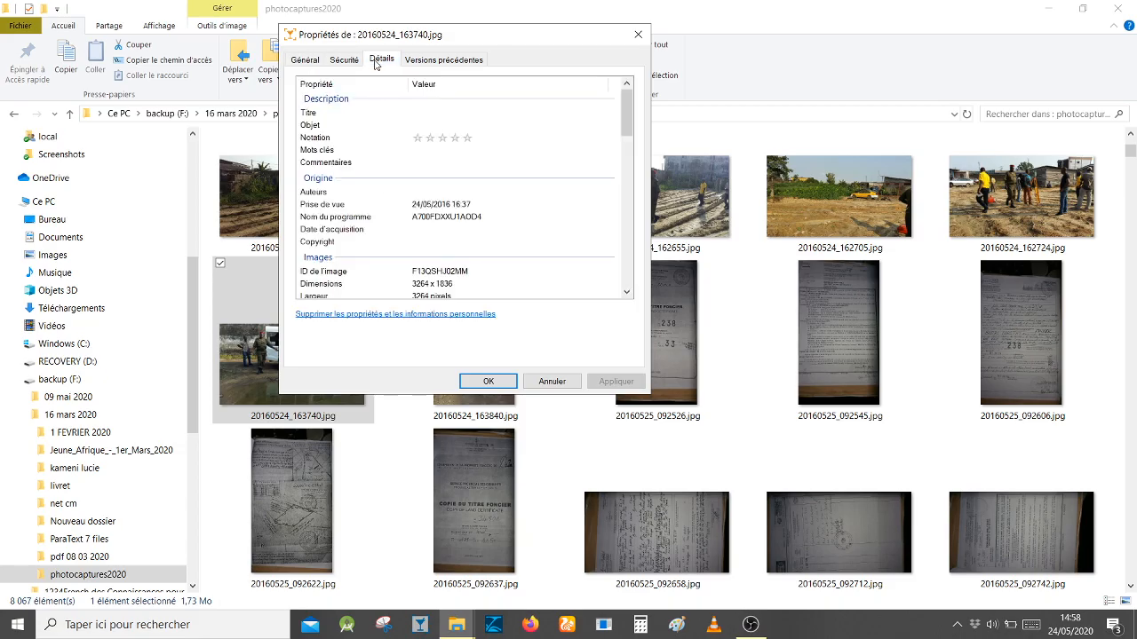
pyautogui.moveTo(628, 122); pyautogui.dragTo(626, 153)
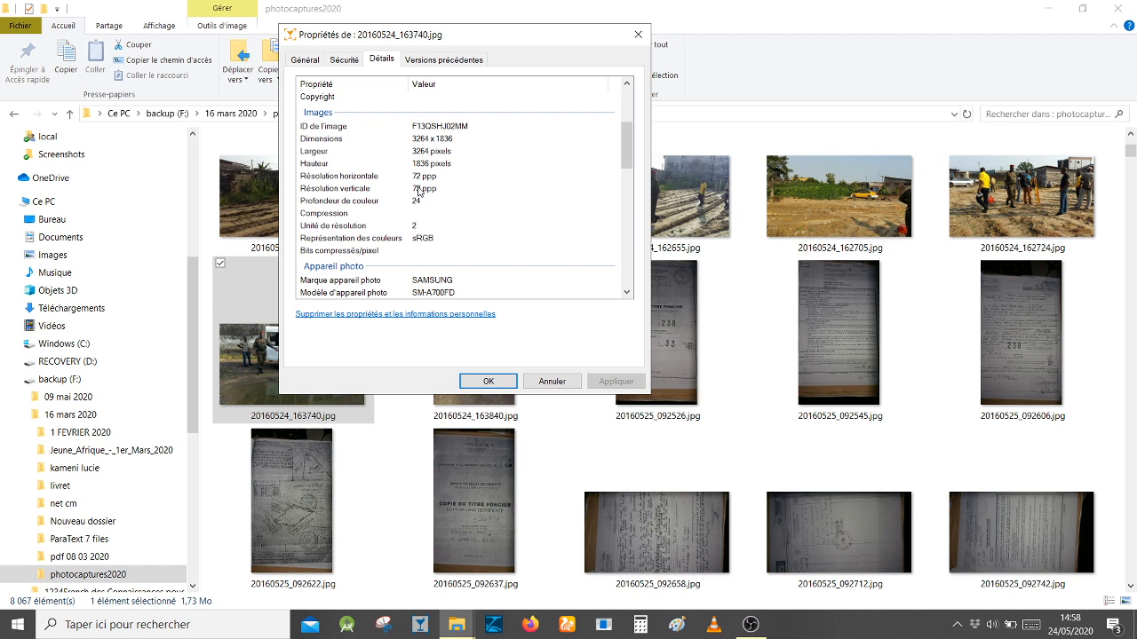
pyautogui.moveTo(626, 161); pyautogui.dragTo(621, 278)
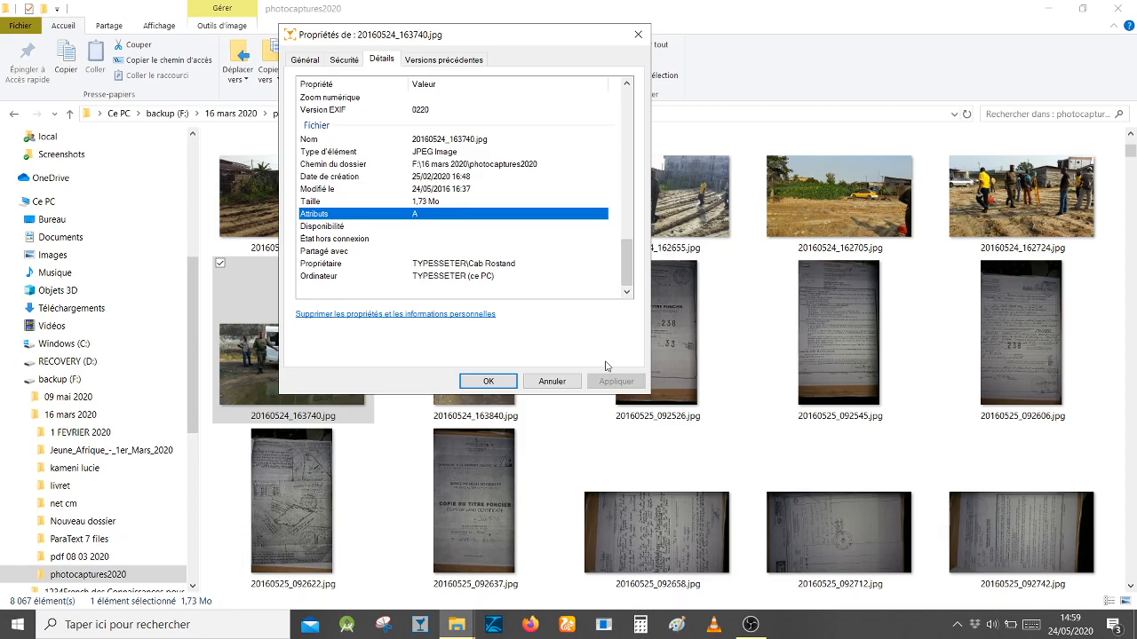
pyautogui.click(552, 382)
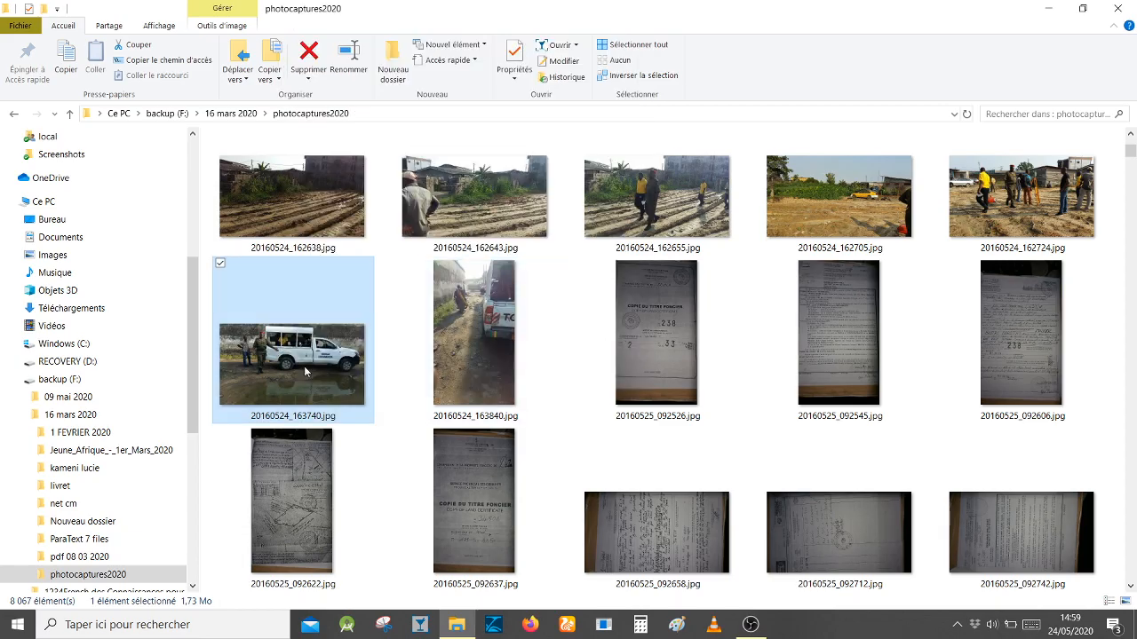
# Step: Copy the pickup truck photo 20160524_163740.jpg and show the desktop
pyautogui.rightClick(297, 344)
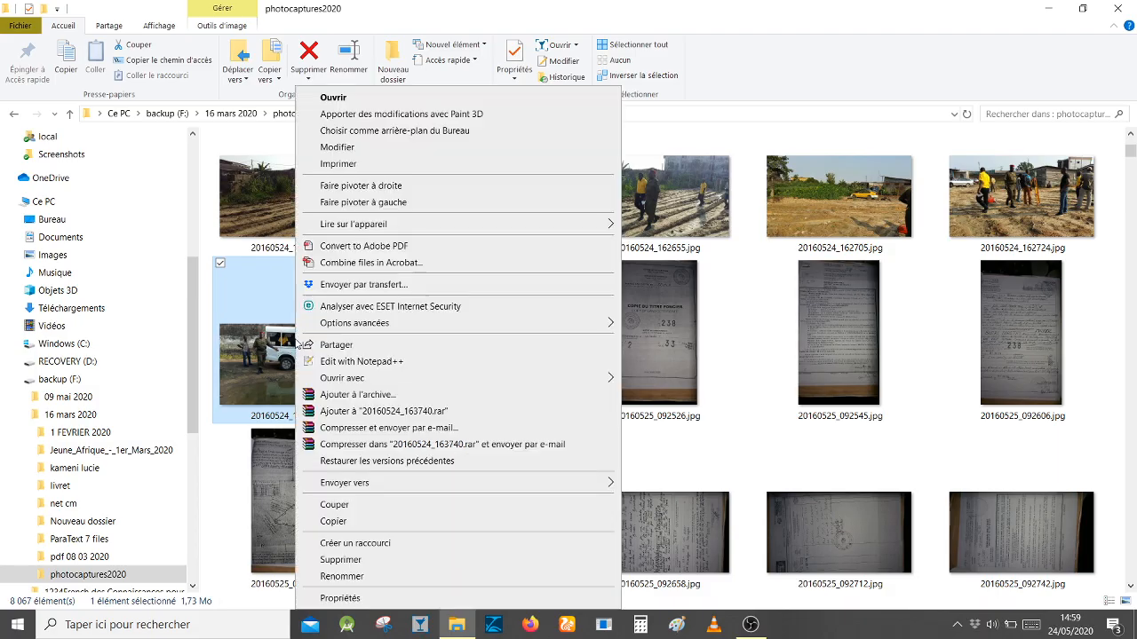
pyautogui.click(333, 522)
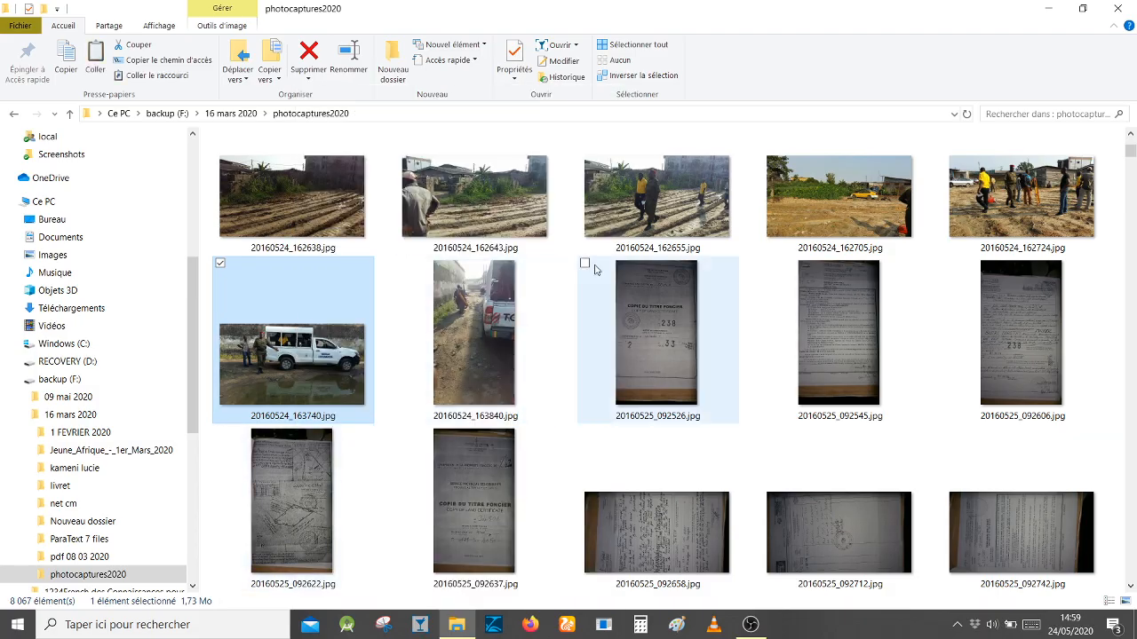
pyautogui.rightClick(819, 628)
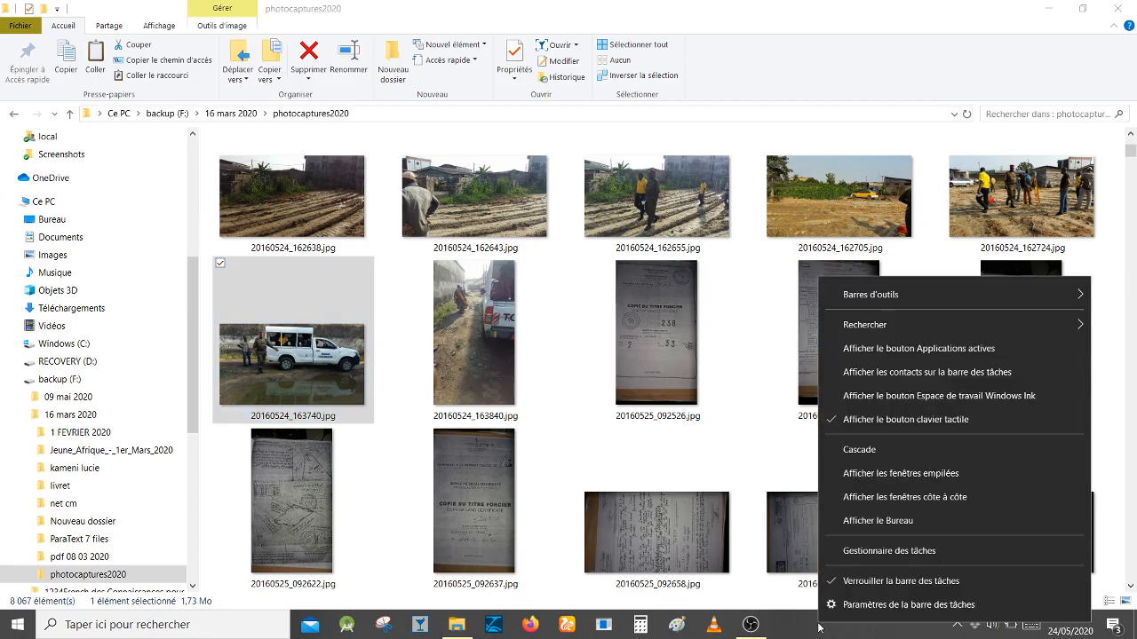
pyautogui.click(859, 523)
# Step: Create a new folder named Montage on the desktop
pyautogui.rightClick(749, 180)
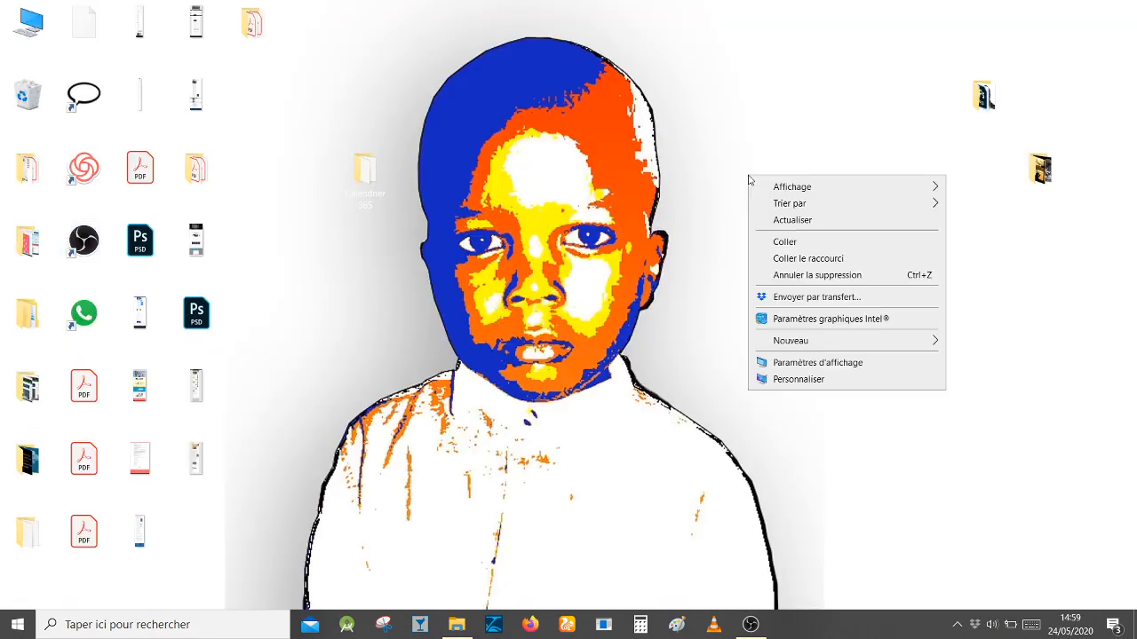
pyautogui.moveTo(790, 342)
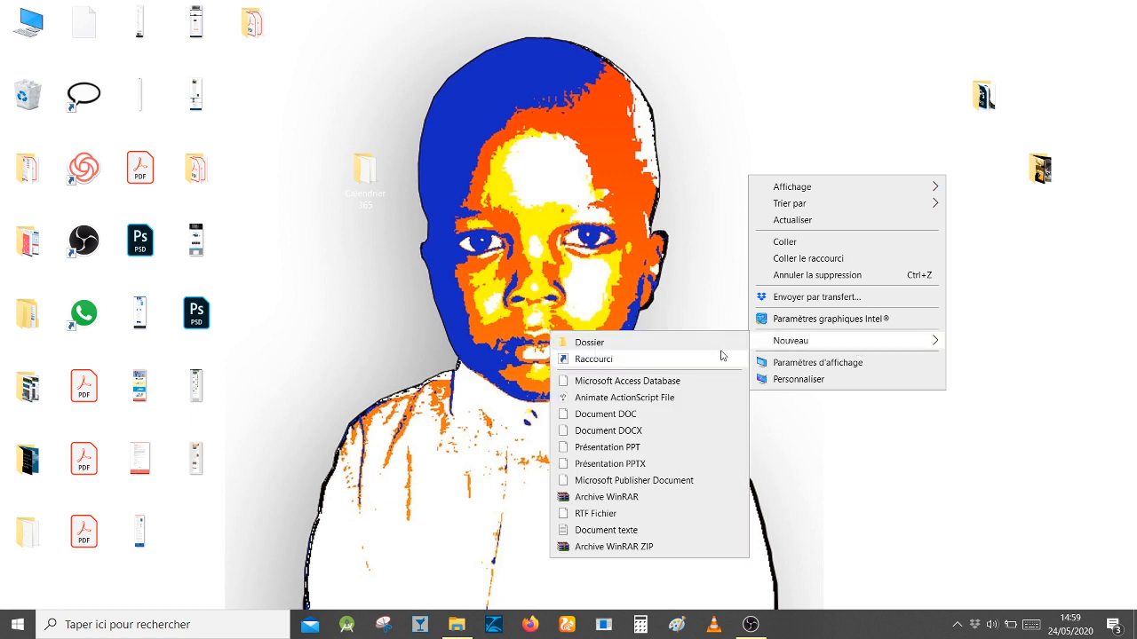
pyautogui.click(688, 344)
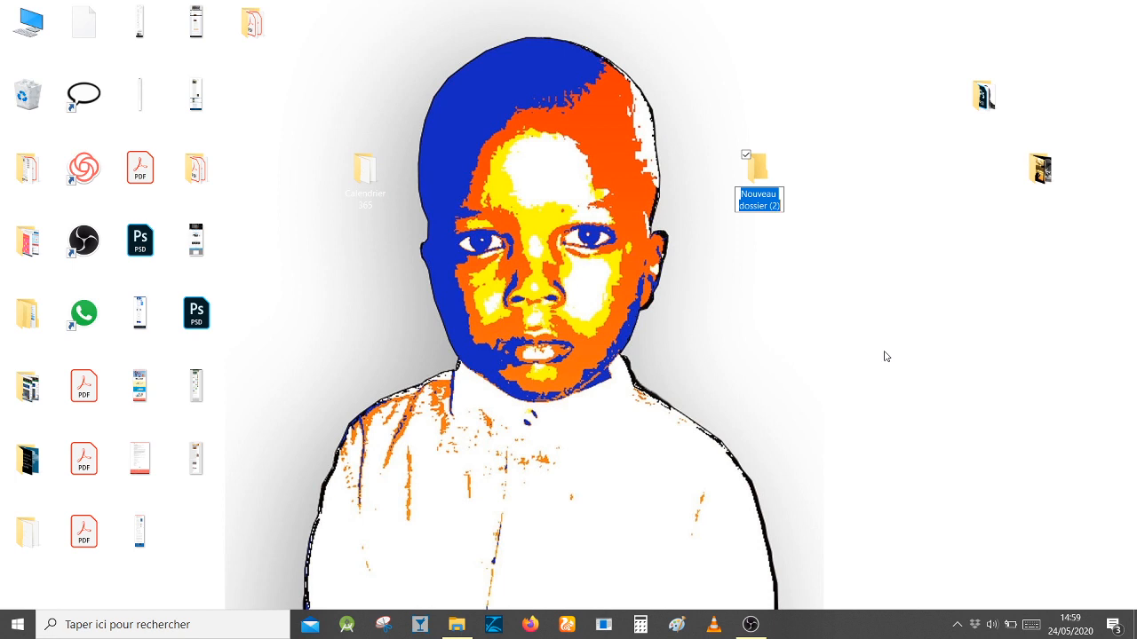
pyautogui.press('*')
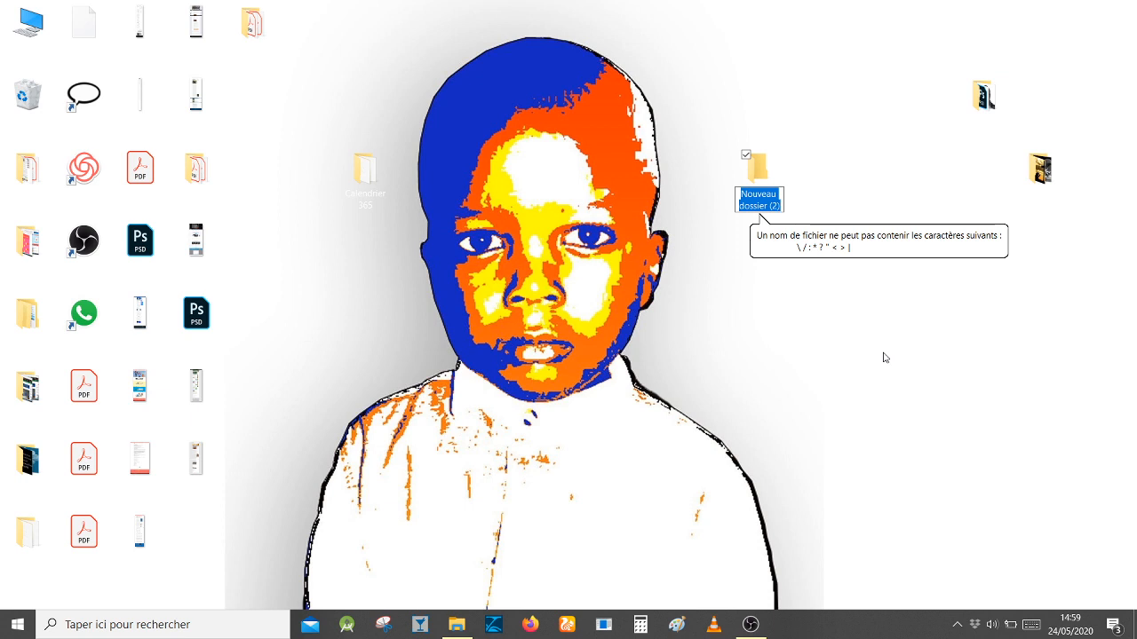
pyautogui.write('Mo')
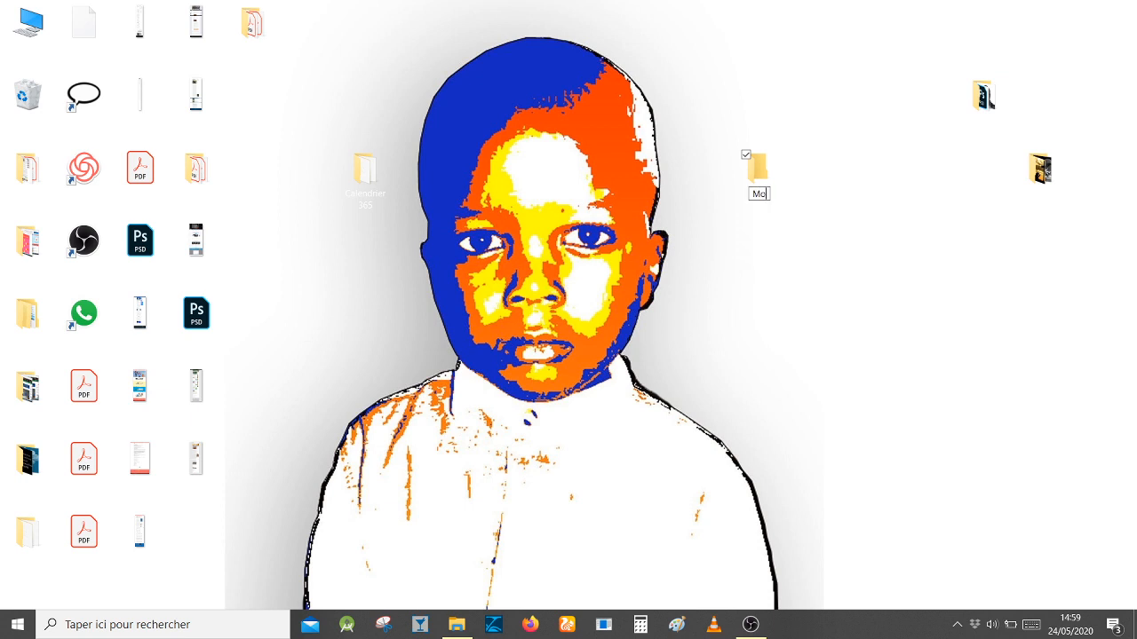
pyautogui.write('ntage')
pyautogui.click(764, 178)
# Step: Open the Montage folder and paste the copied photo into it
pyautogui.doubleClick(764, 177)
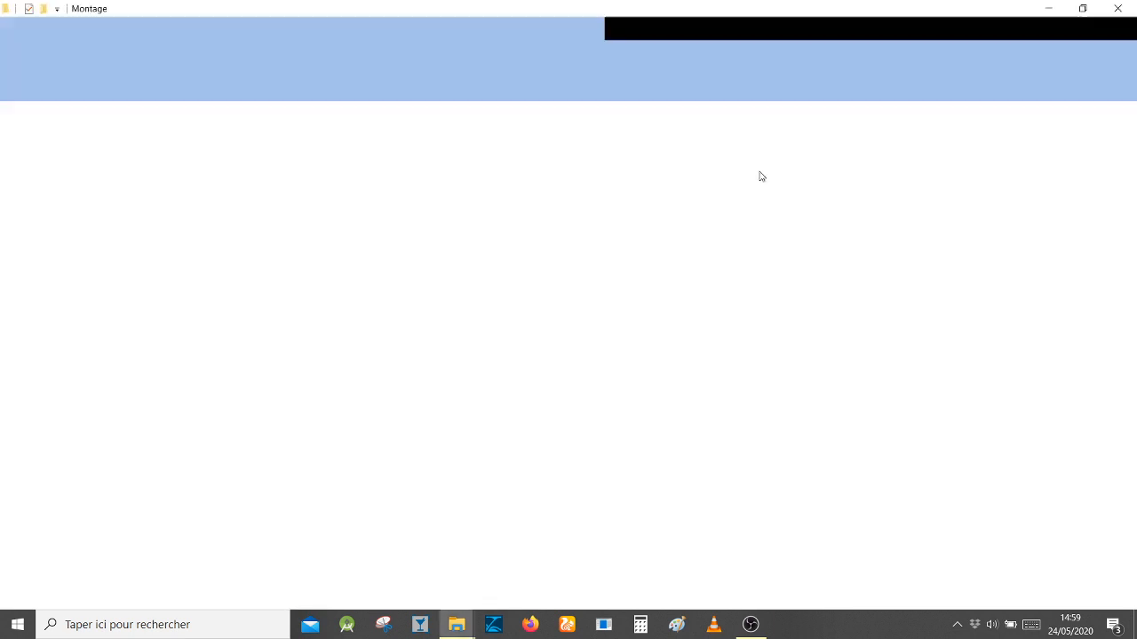
pyautogui.rightClick(249, 184)
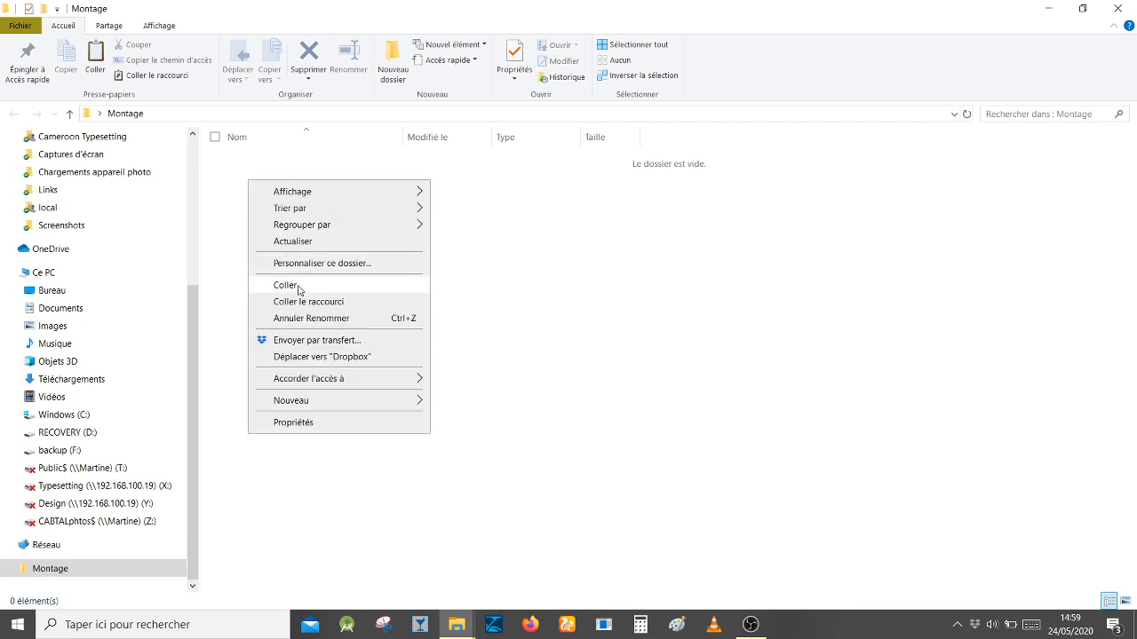
pyautogui.click(300, 290)
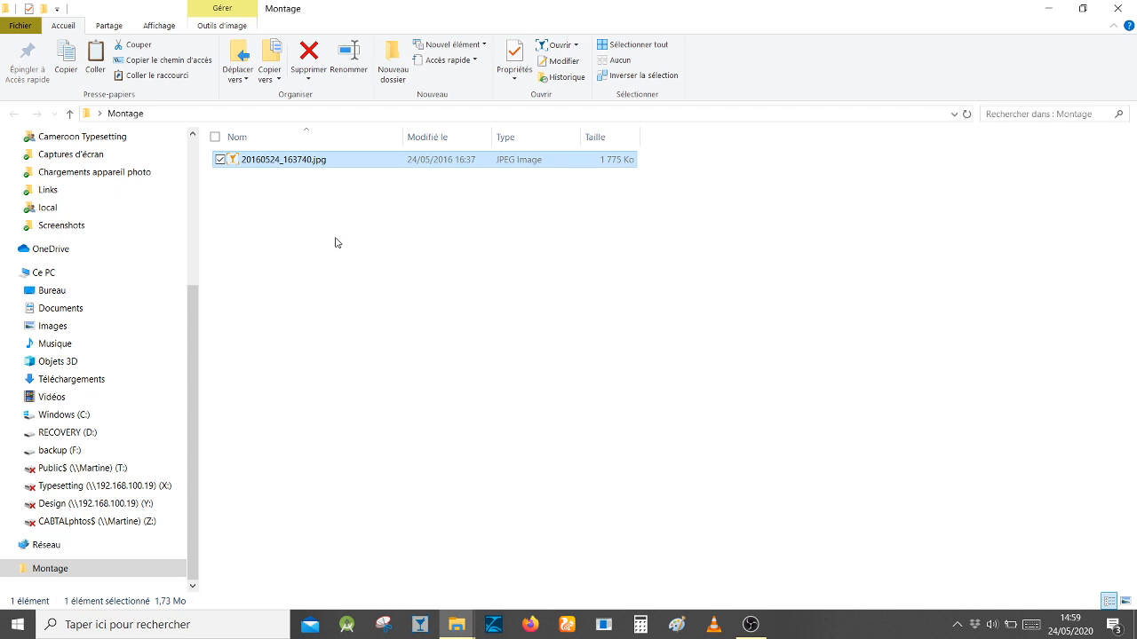
# Step: Open the pasted photo 20160524_163740.jpg from the Montage folder in Adobe Photoshop 2020
pyautogui.rightClick(246, 164)
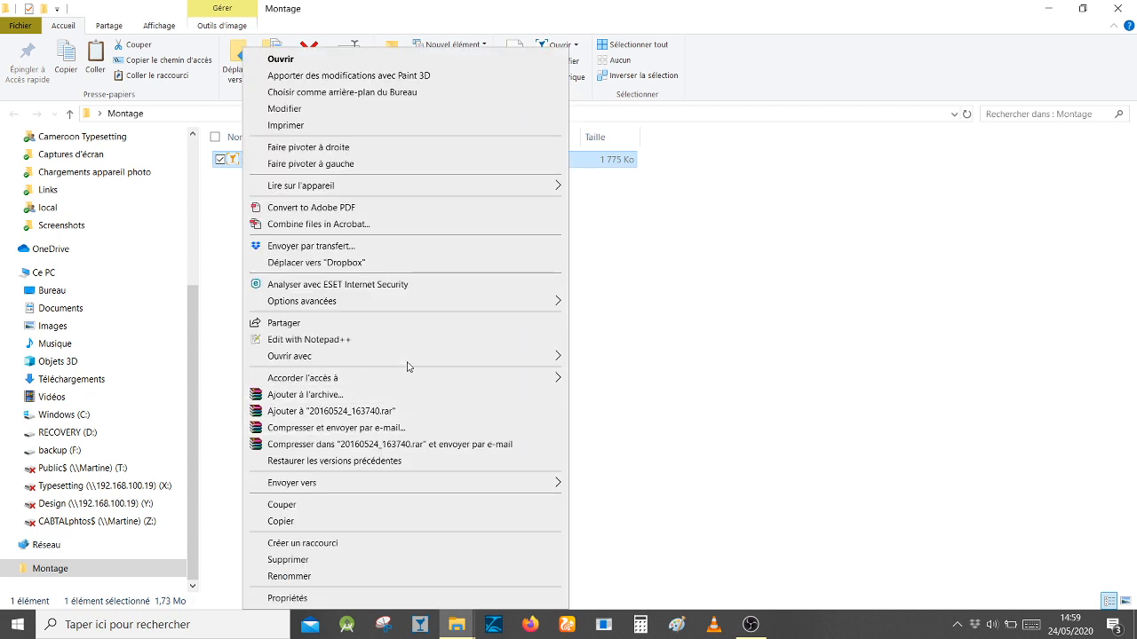
pyautogui.moveTo(408, 360)
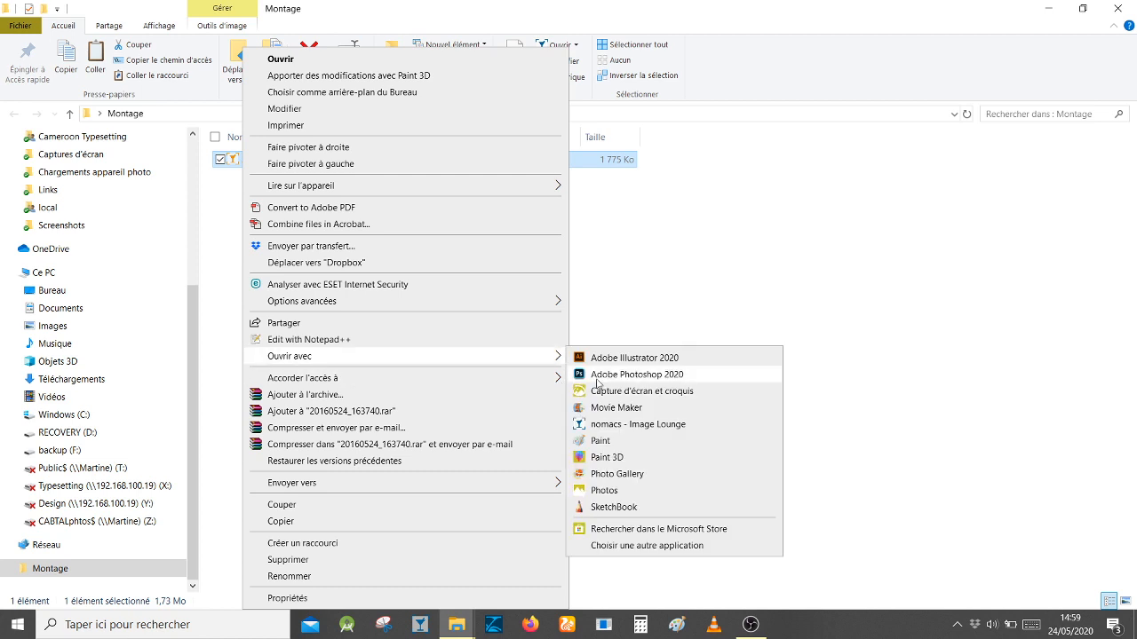
pyautogui.click(665, 377)
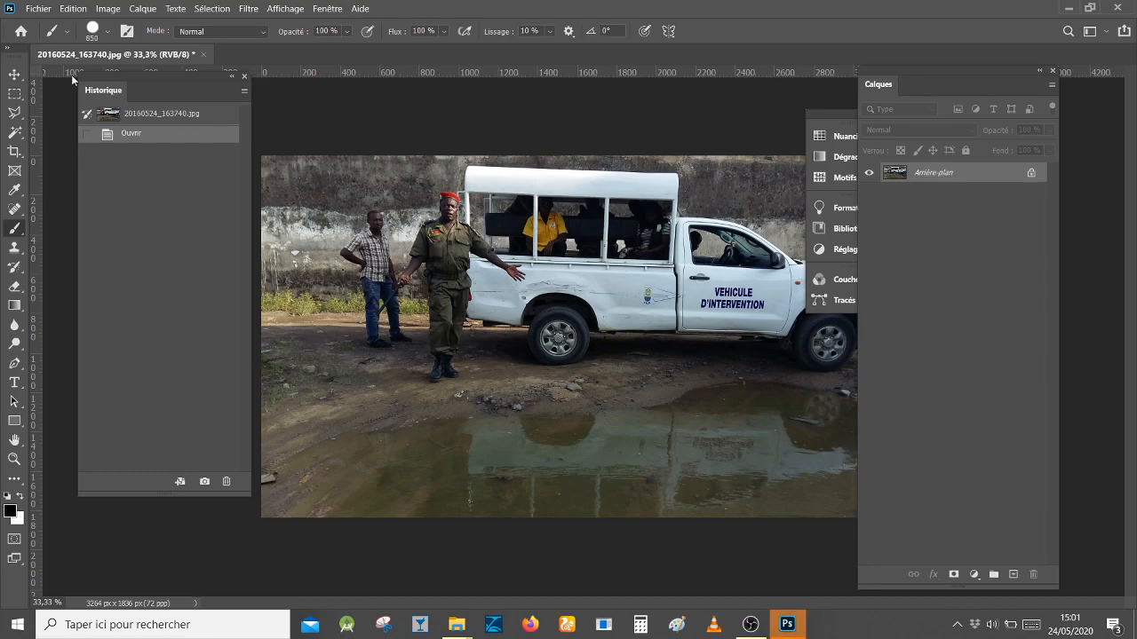
# Step: Save the photo on the computer in the Montage folder as the JPEG "Image vers dessin" with maximum quality 12
pyautogui.click(40, 9)
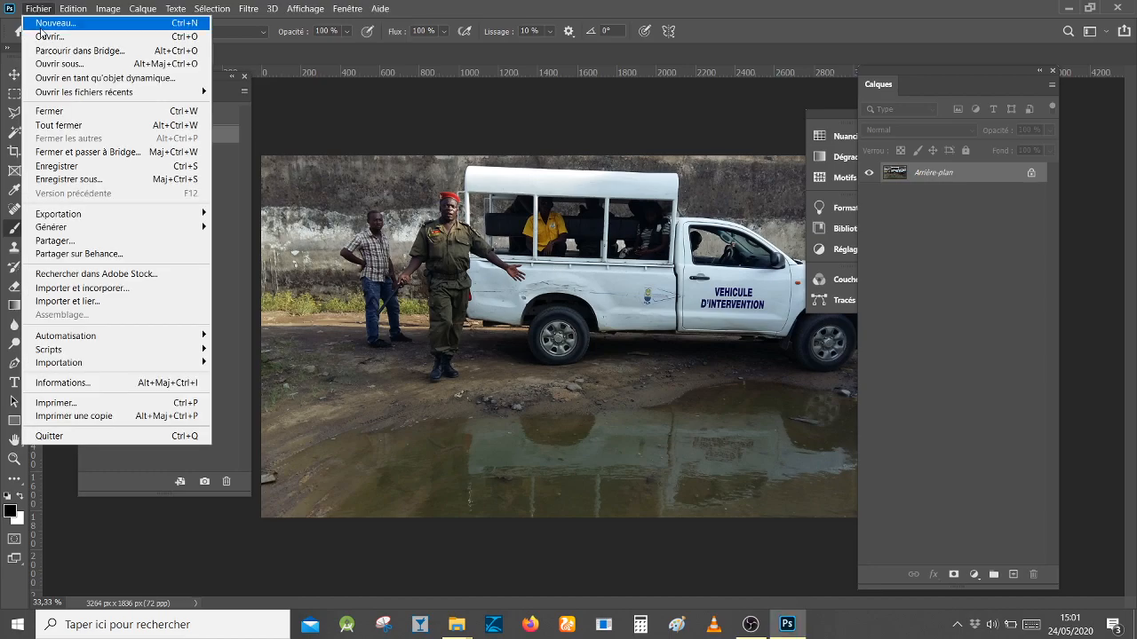
pyautogui.click(66, 180)
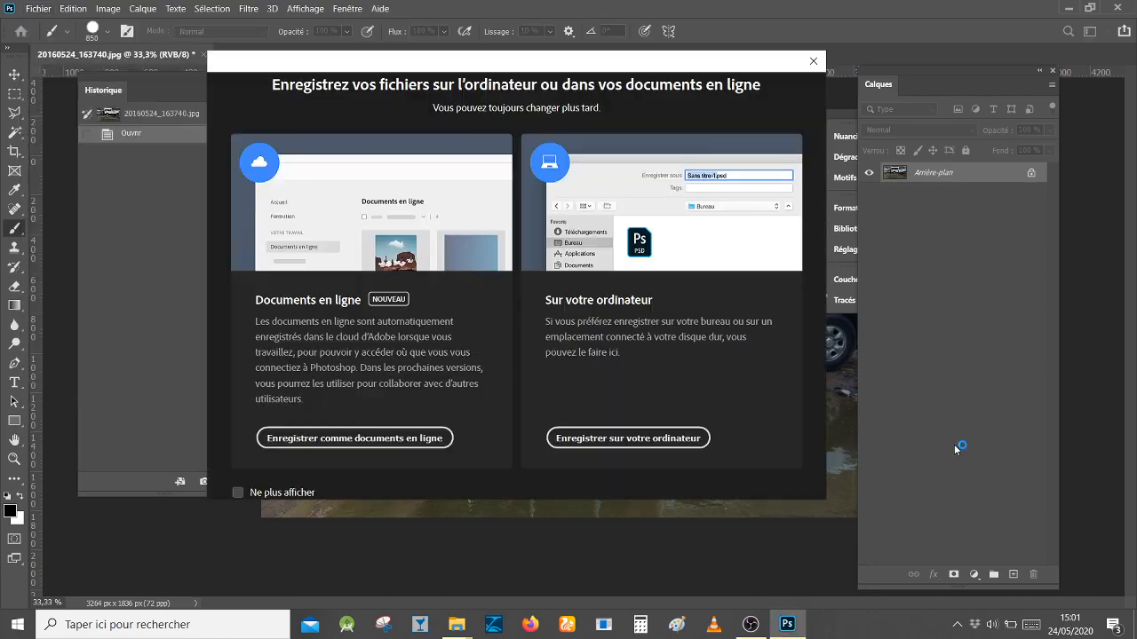
pyautogui.click(607, 444)
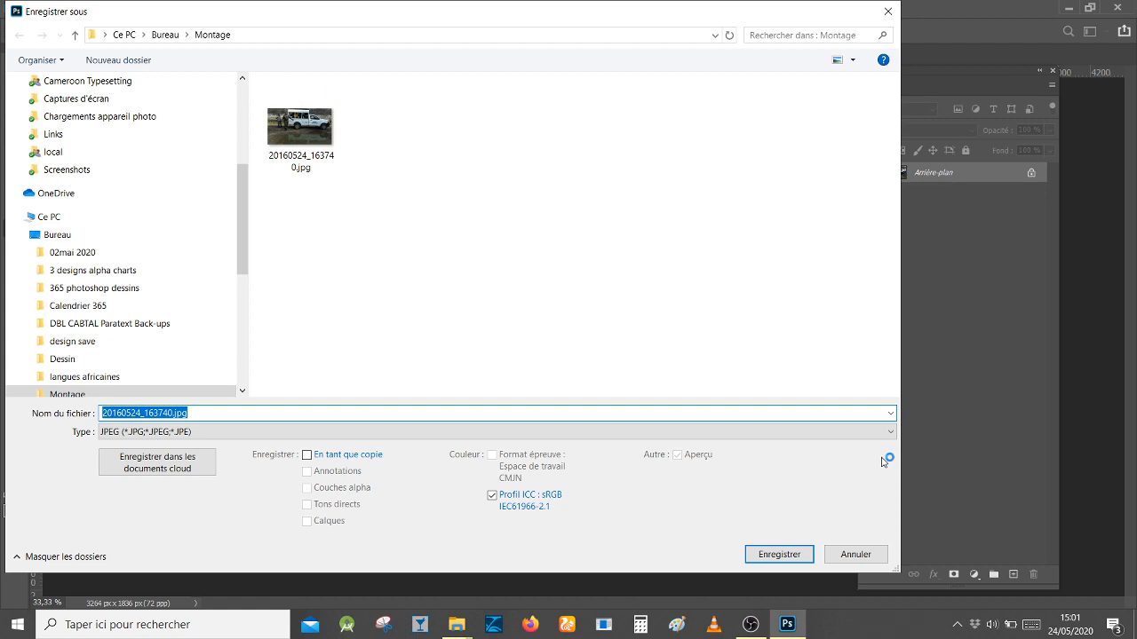
pyautogui.press('BackSpace')
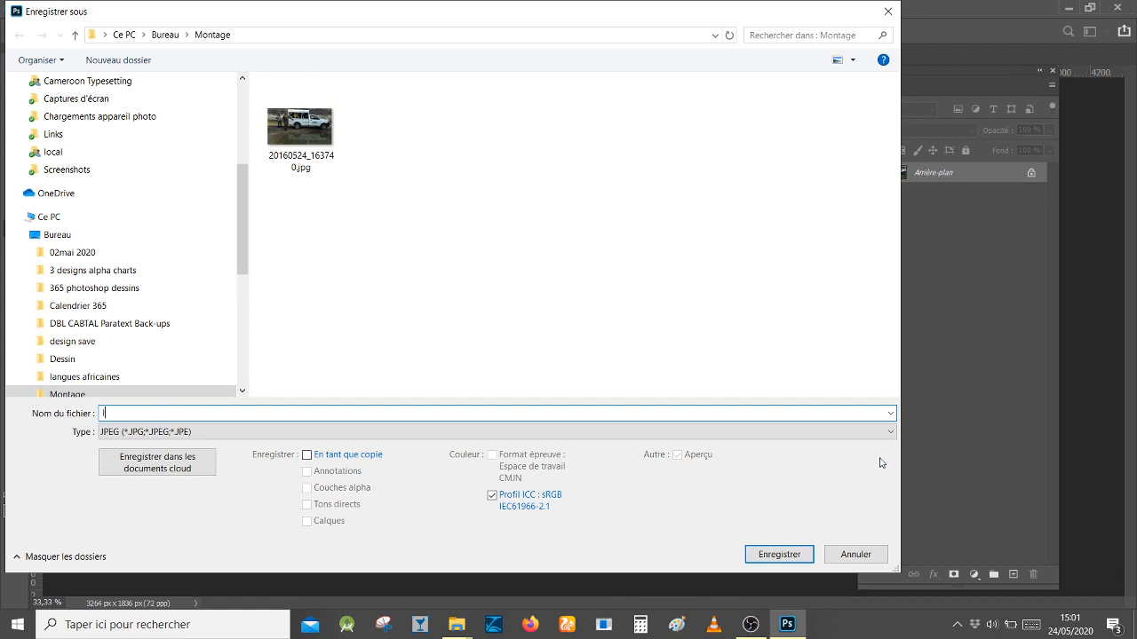
pyautogui.write('Image ver')
pyautogui.write('dessin')
pyautogui.press('Return')
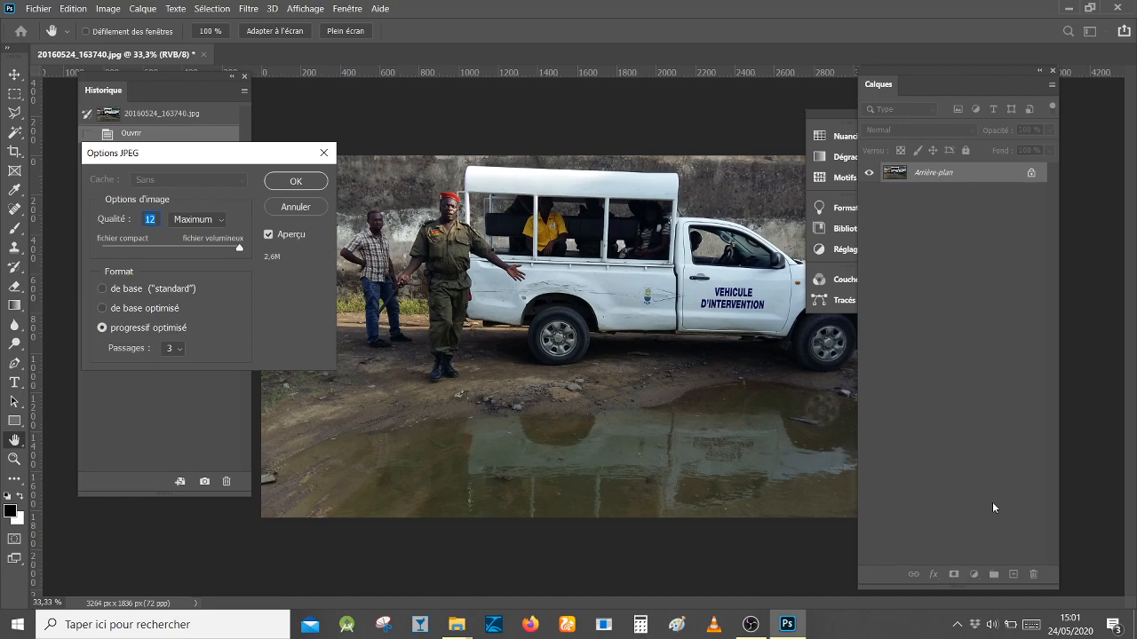
pyautogui.click(296, 182)
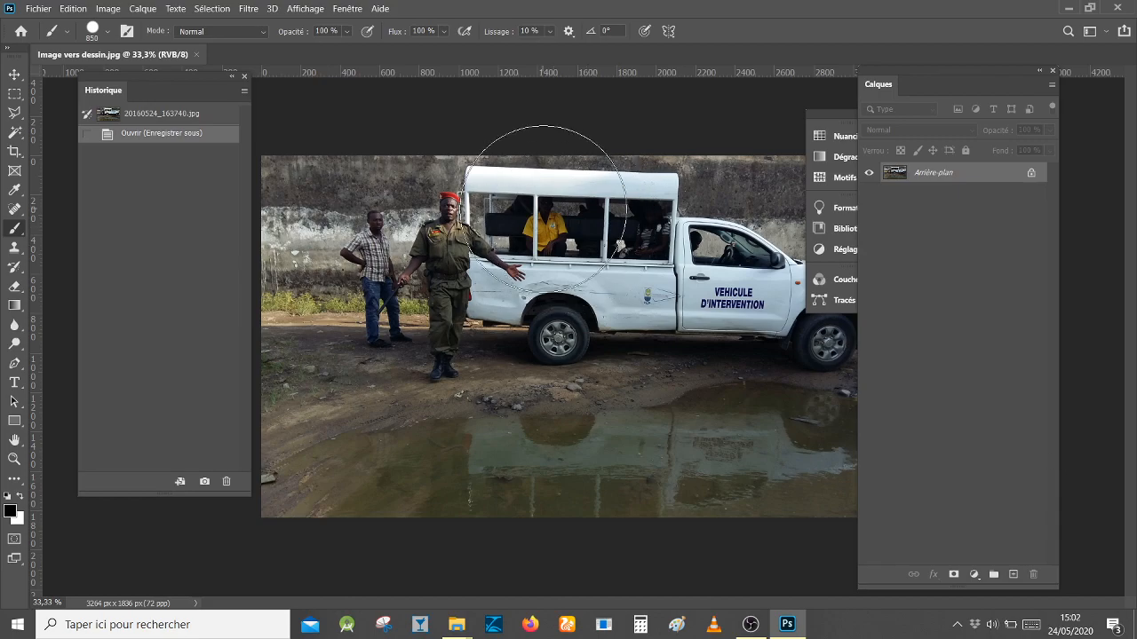
# Step: Save the image on the computer again, replacing Image vers dessin.jpg in the Montage folder with JPEG quality 12 (Maximum)
pyautogui.click(38, 10)
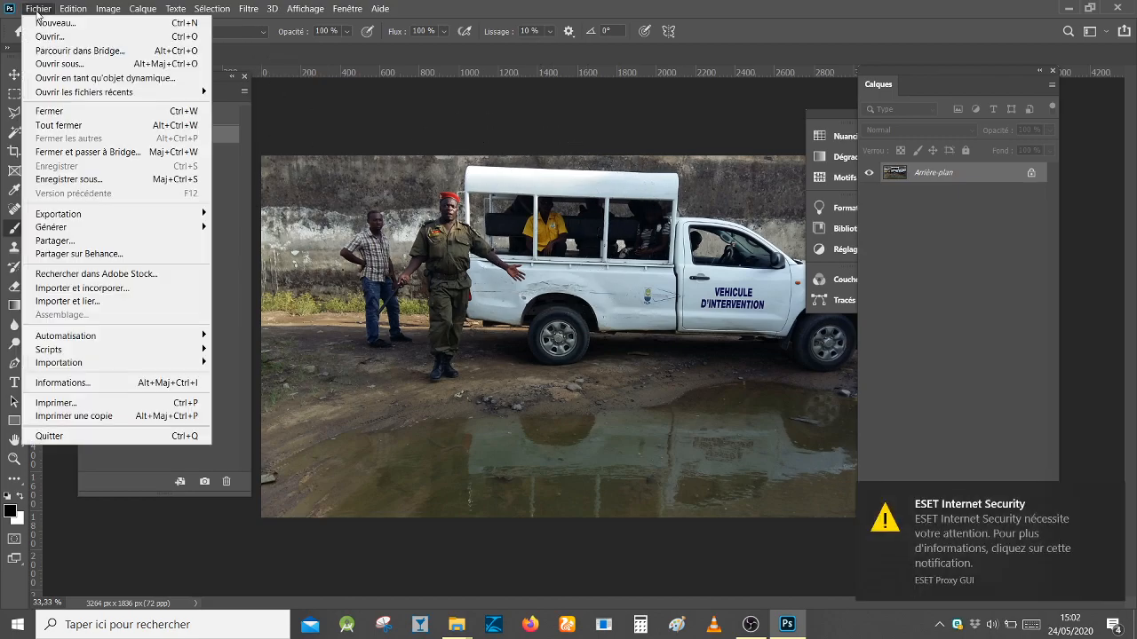
pyautogui.click(62, 181)
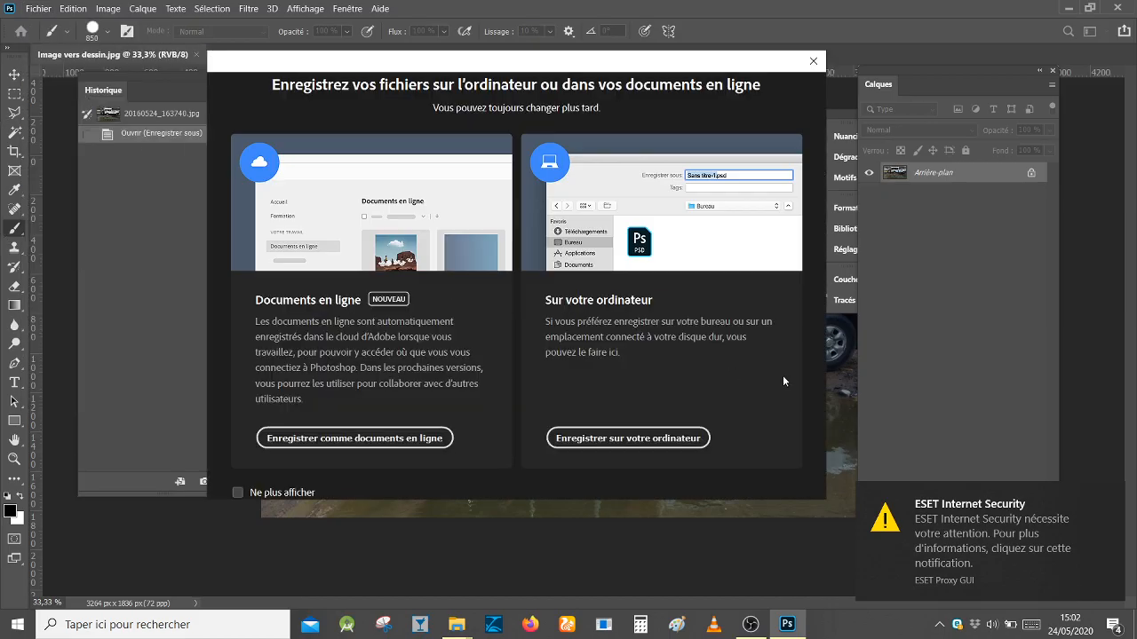
pyautogui.click(627, 438)
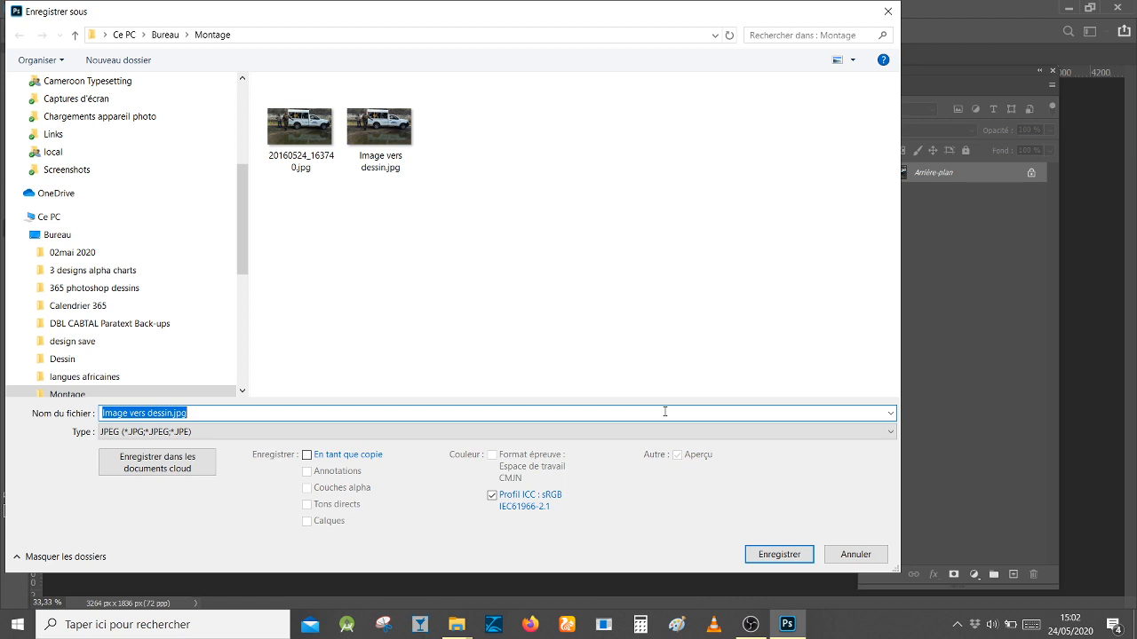
pyautogui.click(779, 554)
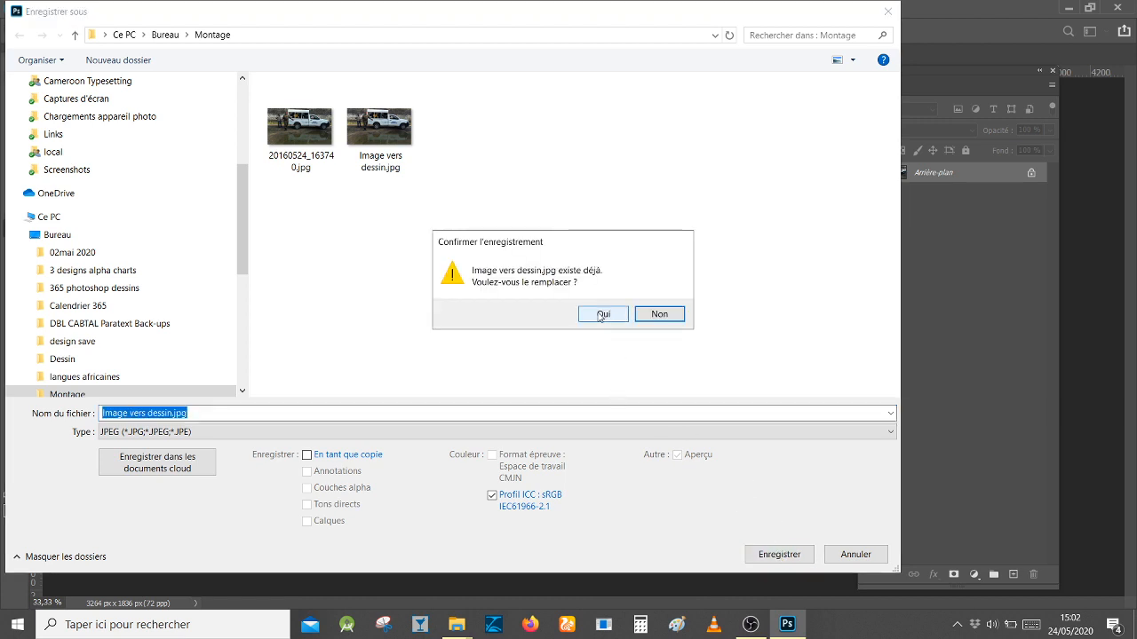
pyautogui.click(603, 316)
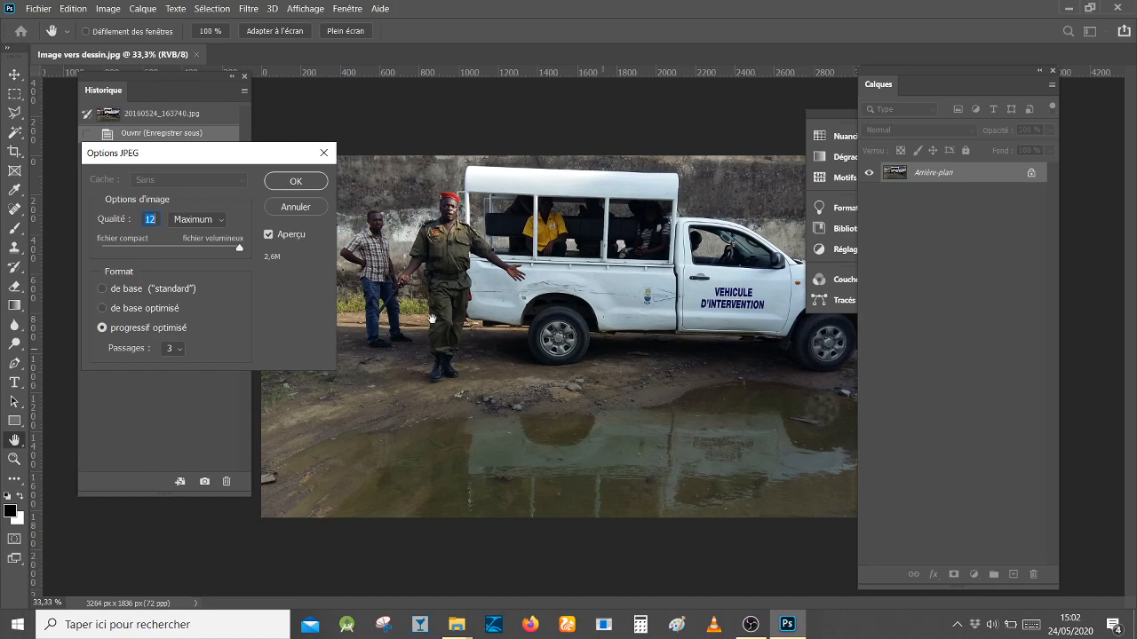
pyautogui.click(220, 220)
pyautogui.click(221, 220)
pyautogui.click(296, 182)
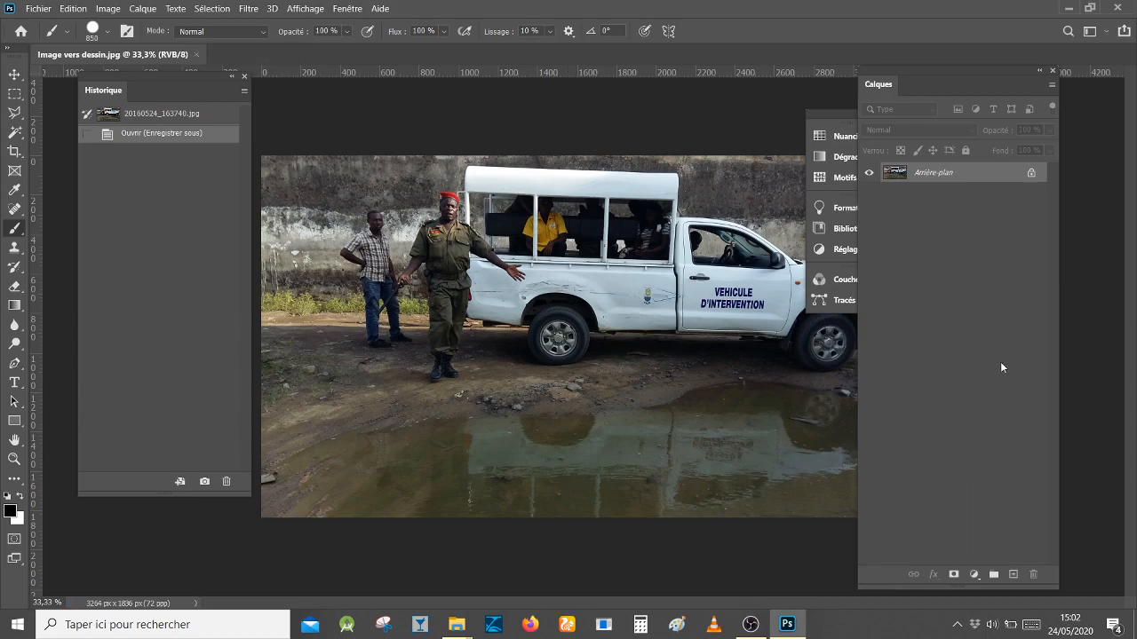
# Step: Convert the locked Arrière-plan background into a regular layer named Calque 0 with Normal mode and 100 % opacity
pyautogui.doubleClick(979, 176)
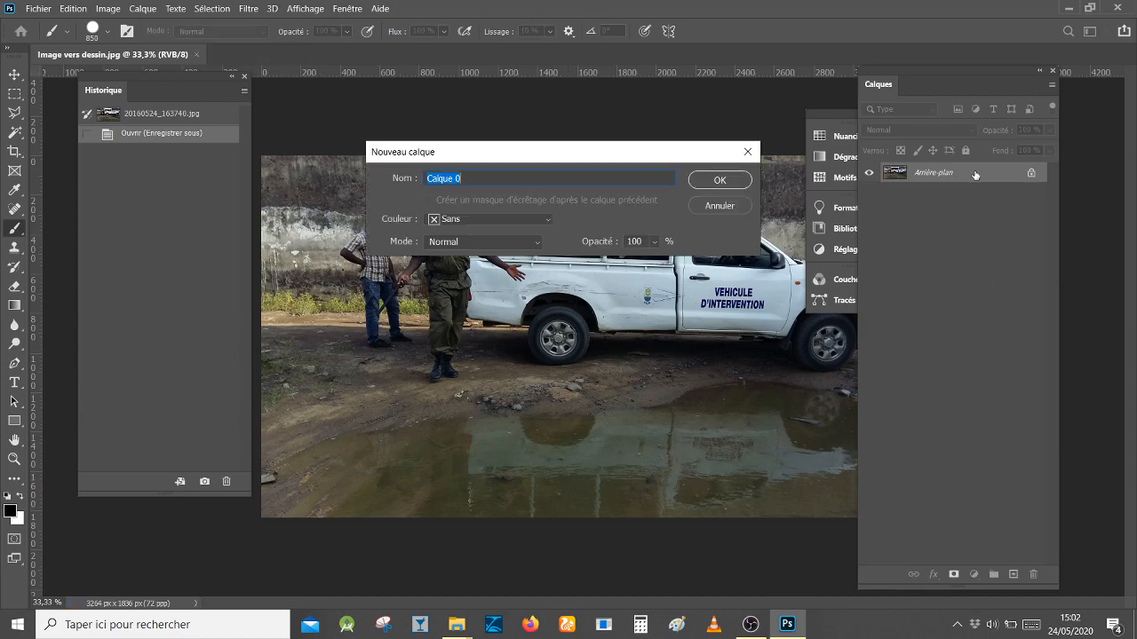
pyautogui.click(715, 182)
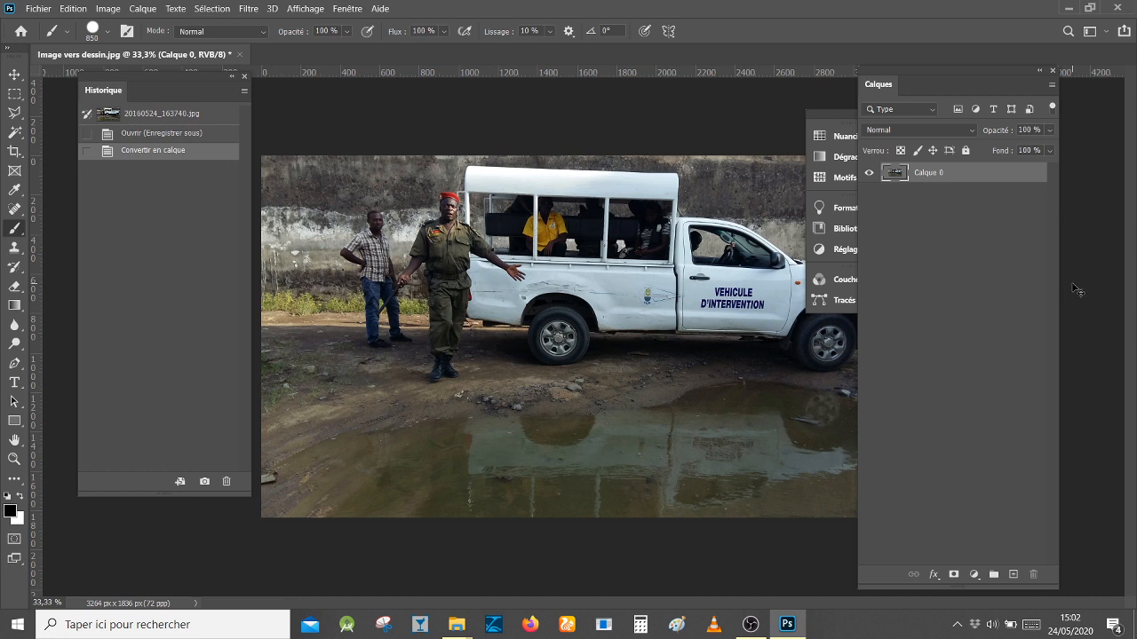
# Step: Duplicate the Calque 0 layer and uncover the photo by moving the Calques panel aside and closing the floating panel group
pyautogui.hotkey('ctrl', 'j')
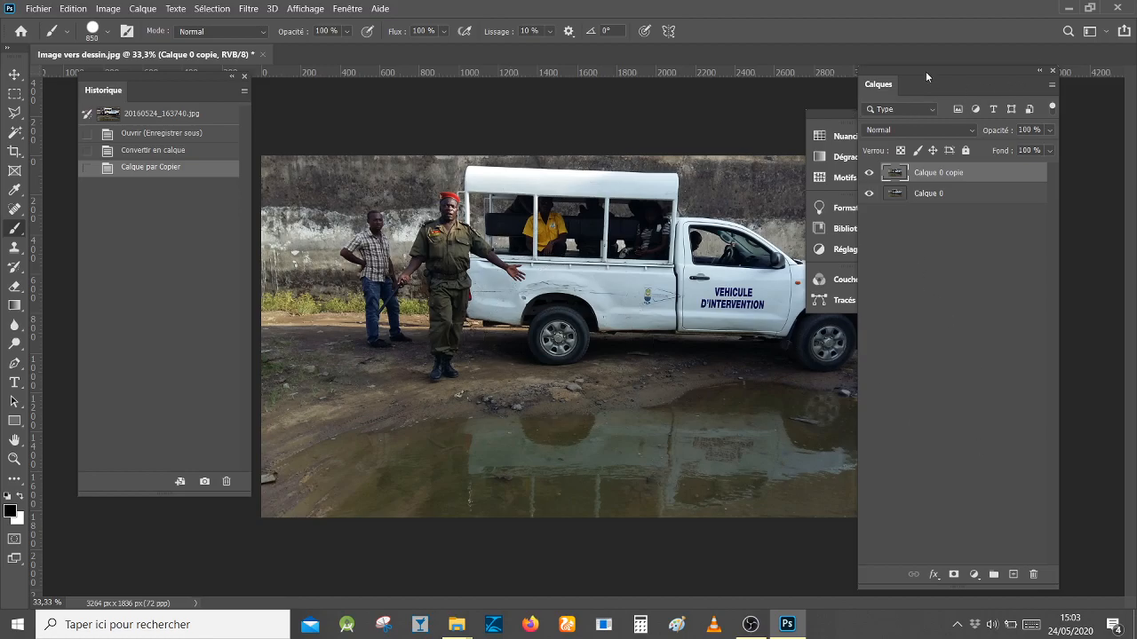
pyautogui.moveTo(925, 71); pyautogui.dragTo(988, 106)
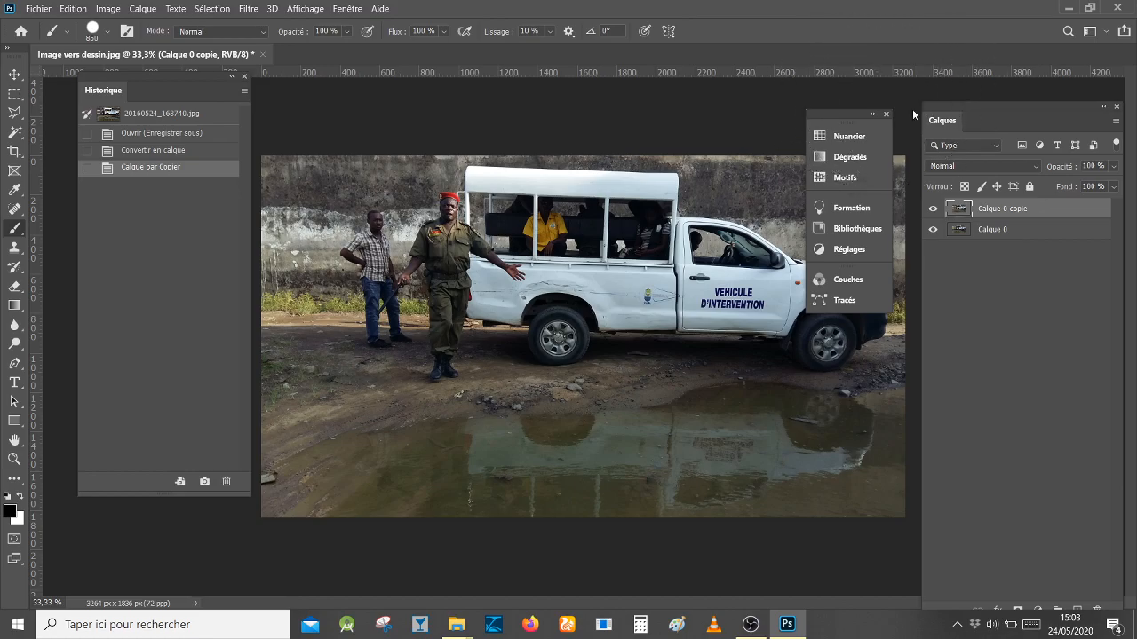
pyautogui.click(885, 114)
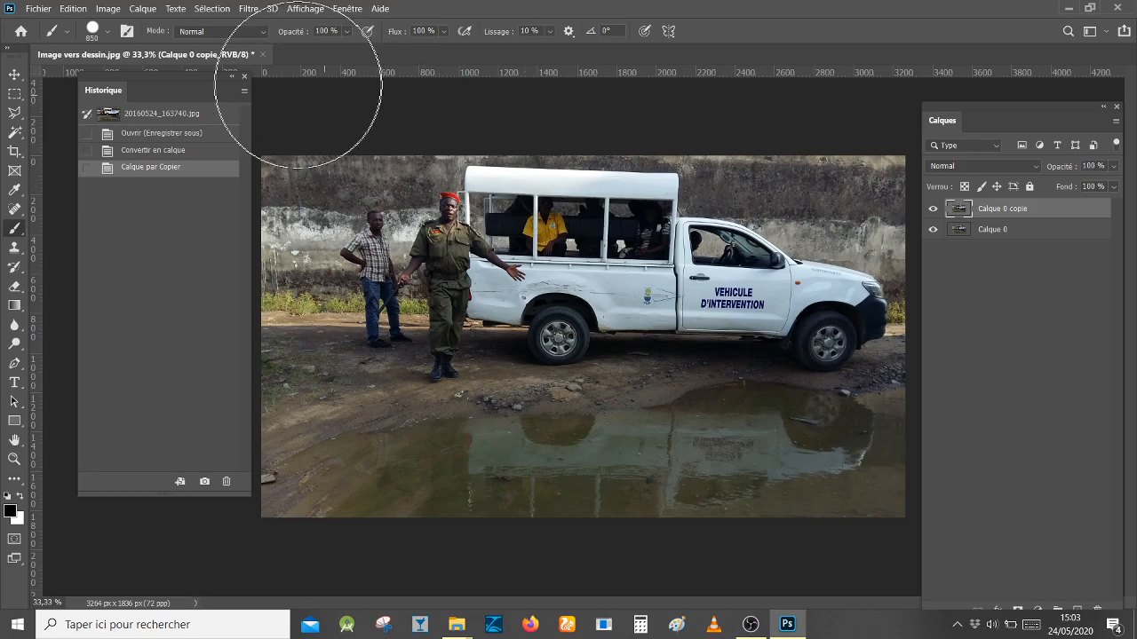
# Step: Desaturate the Calque 0 copie layer with the Désaturation adjustment
pyautogui.click(108, 11)
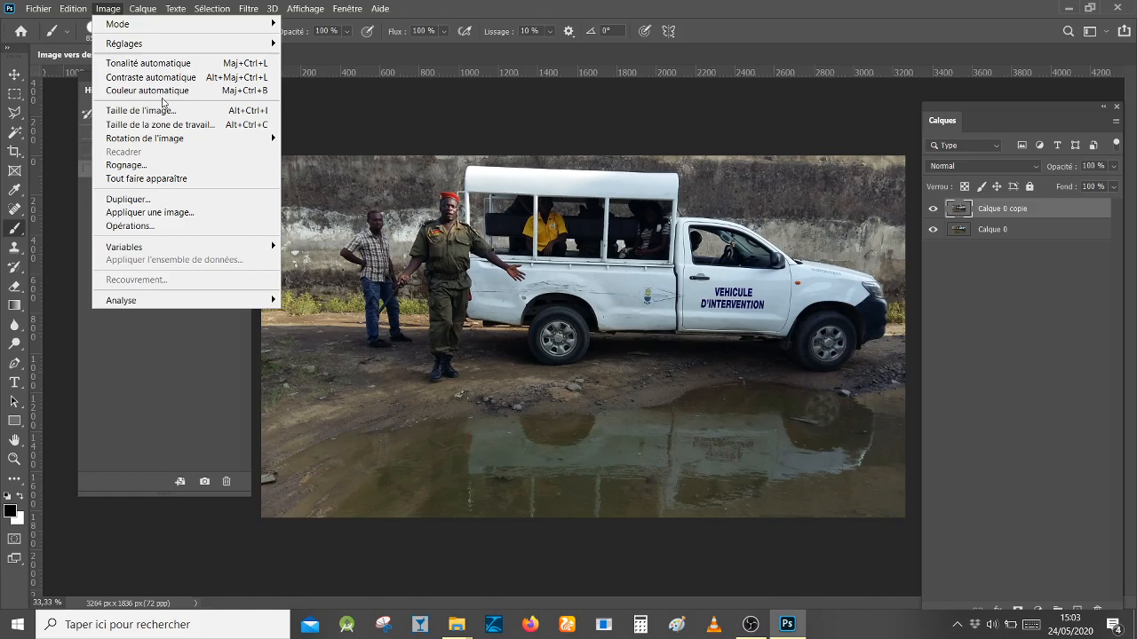
pyautogui.moveTo(184, 44)
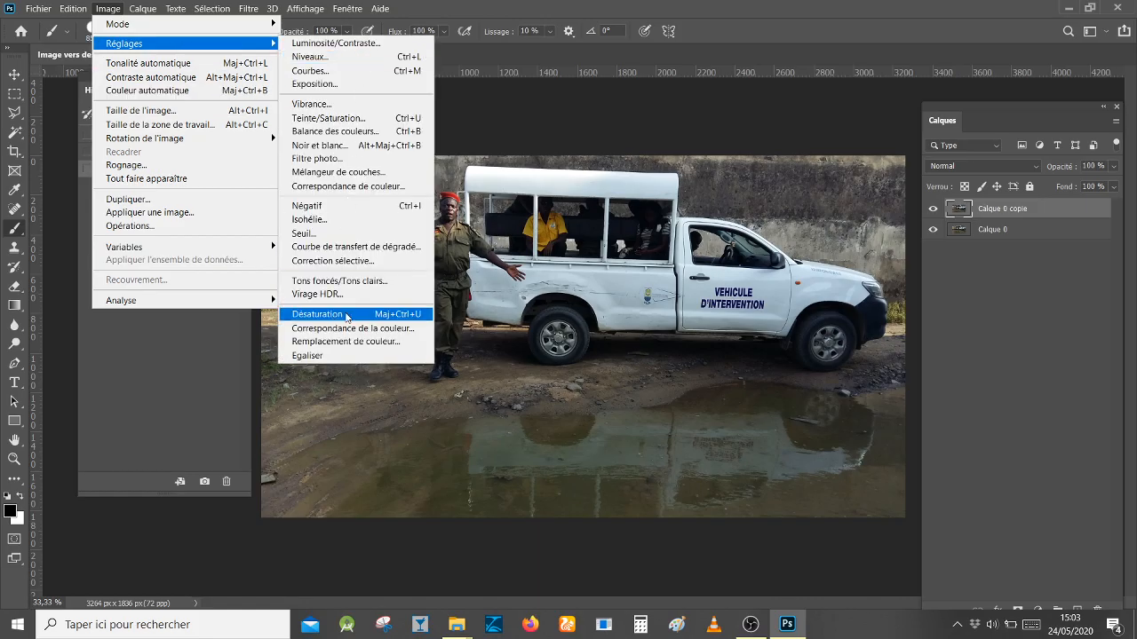
pyautogui.click(341, 316)
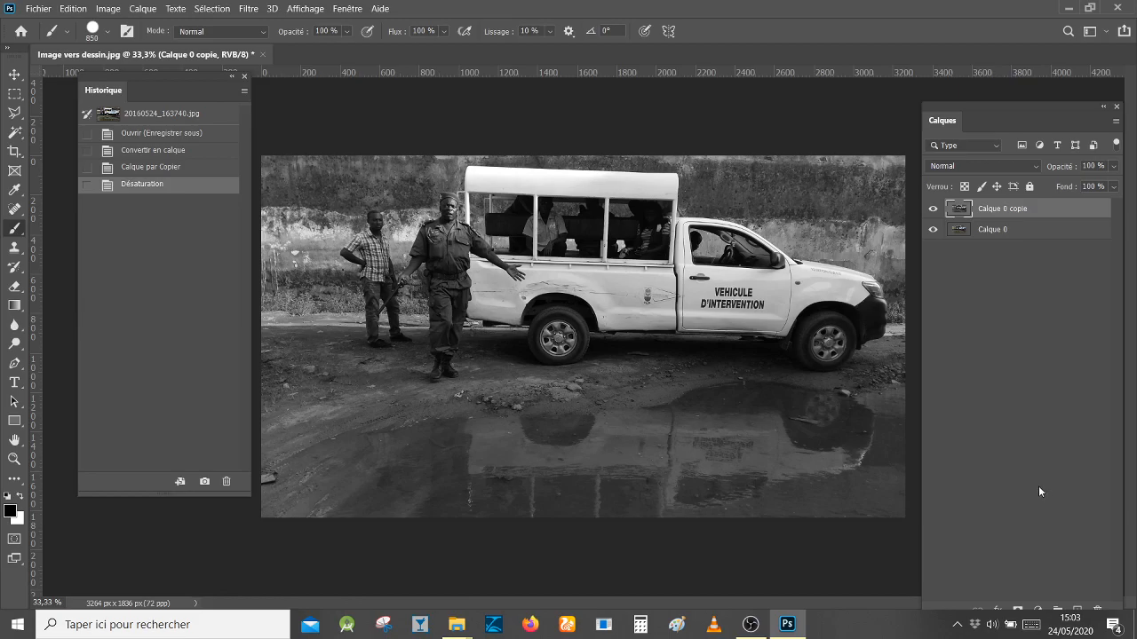
# Step: Duplicate the desaturated layer and hide the original Calque 0 layer
pyautogui.hotkey('ctrl', 'j')
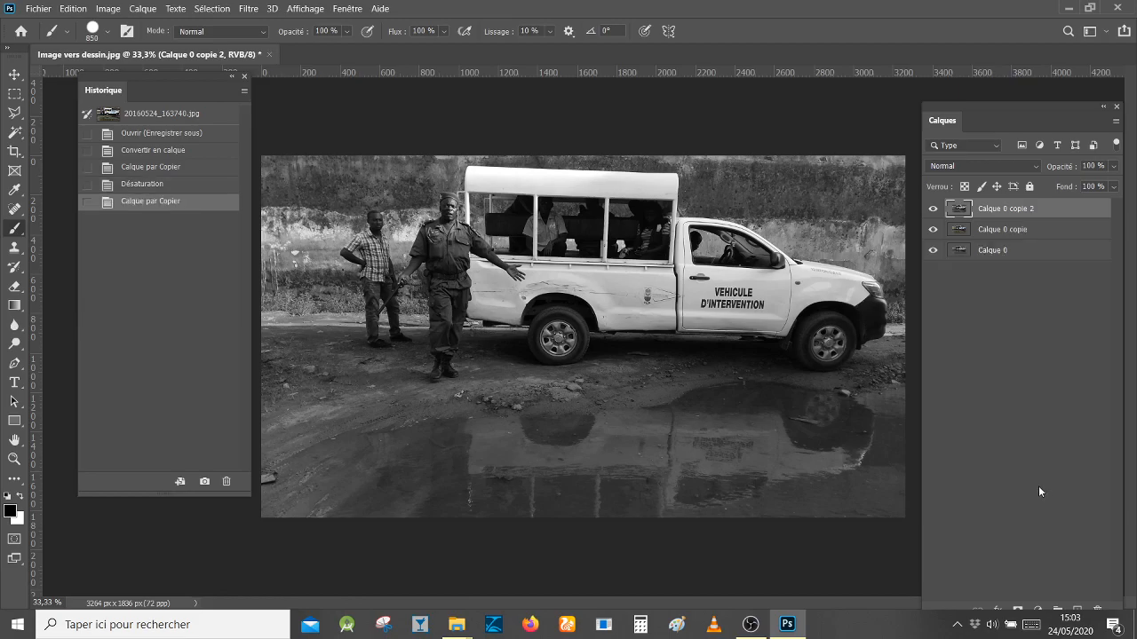
pyautogui.click(933, 251)
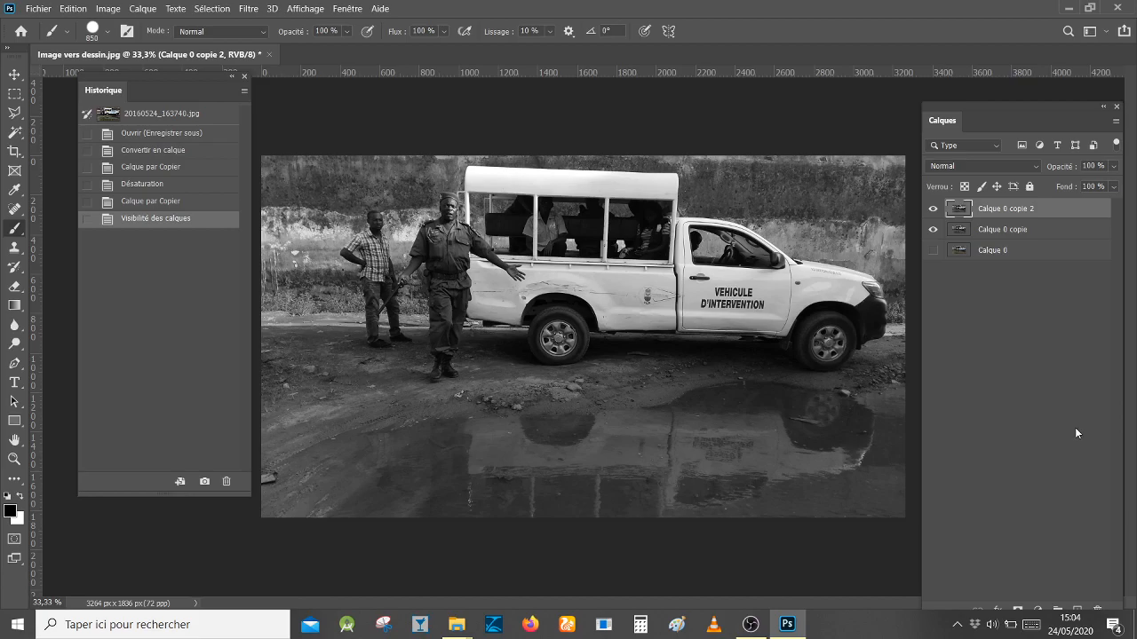
# Step: Invert the Calque 0 copie 2 layer with the Négatif adjustment and set its blending mode to Densité couleur -
pyautogui.click(143, 9)
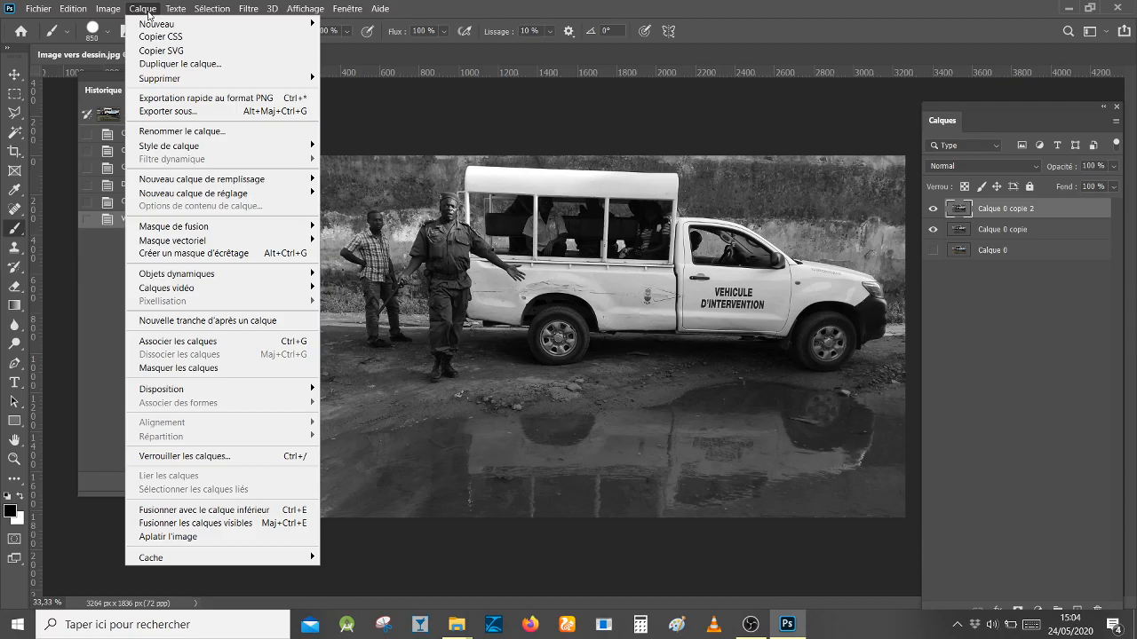
pyautogui.moveTo(108, 9)
pyautogui.moveTo(164, 47)
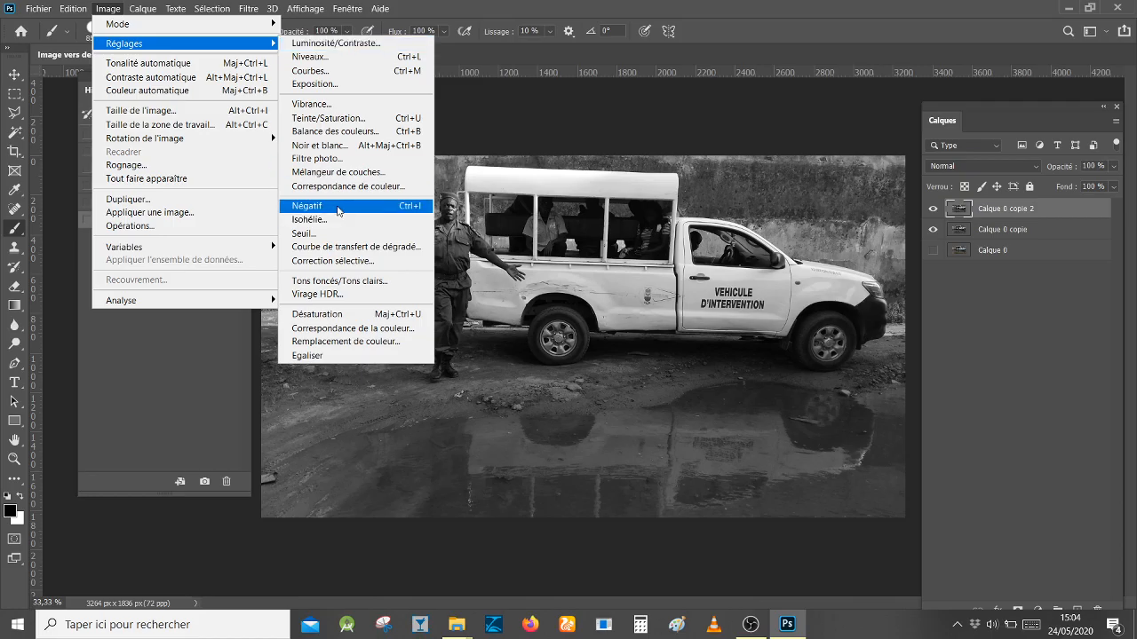
pyautogui.click(335, 210)
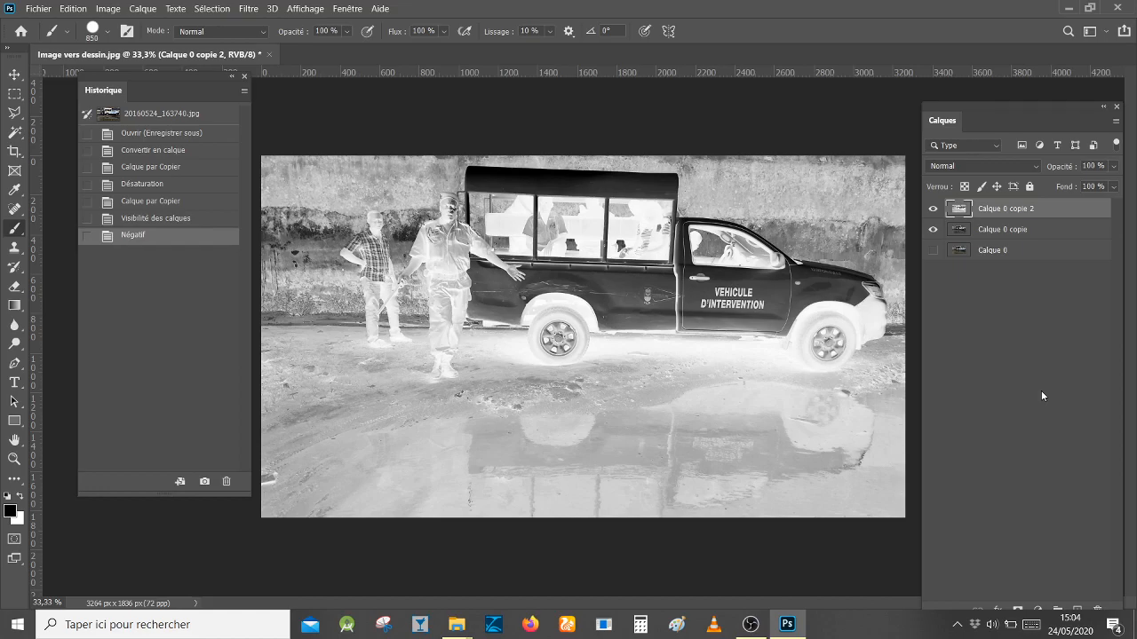
pyautogui.click(1036, 168)
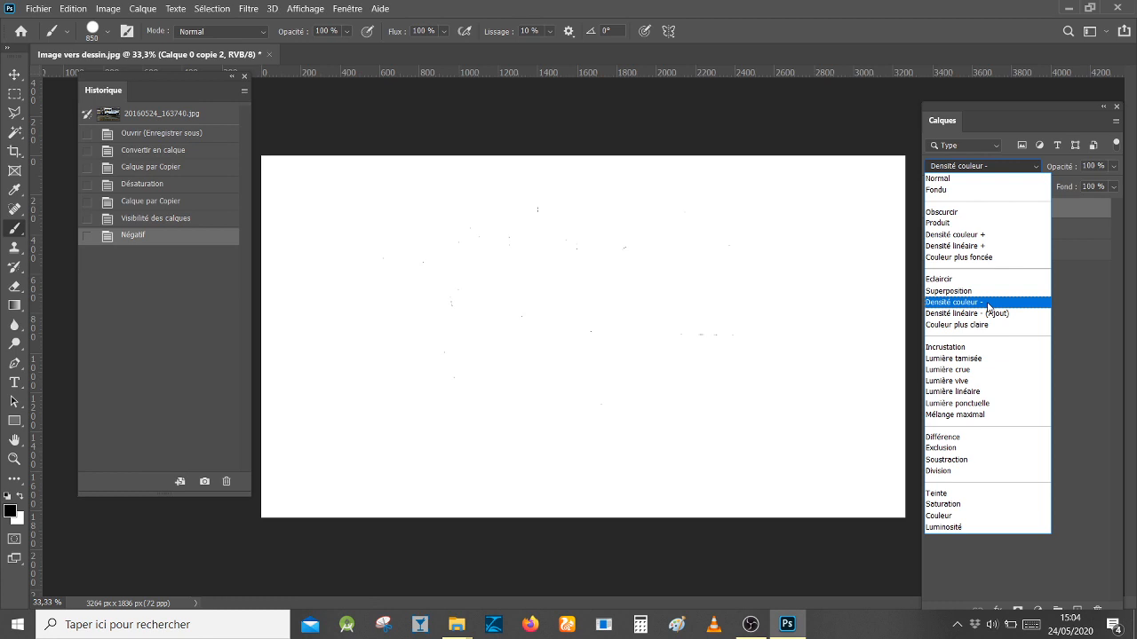
pyautogui.click(988, 303)
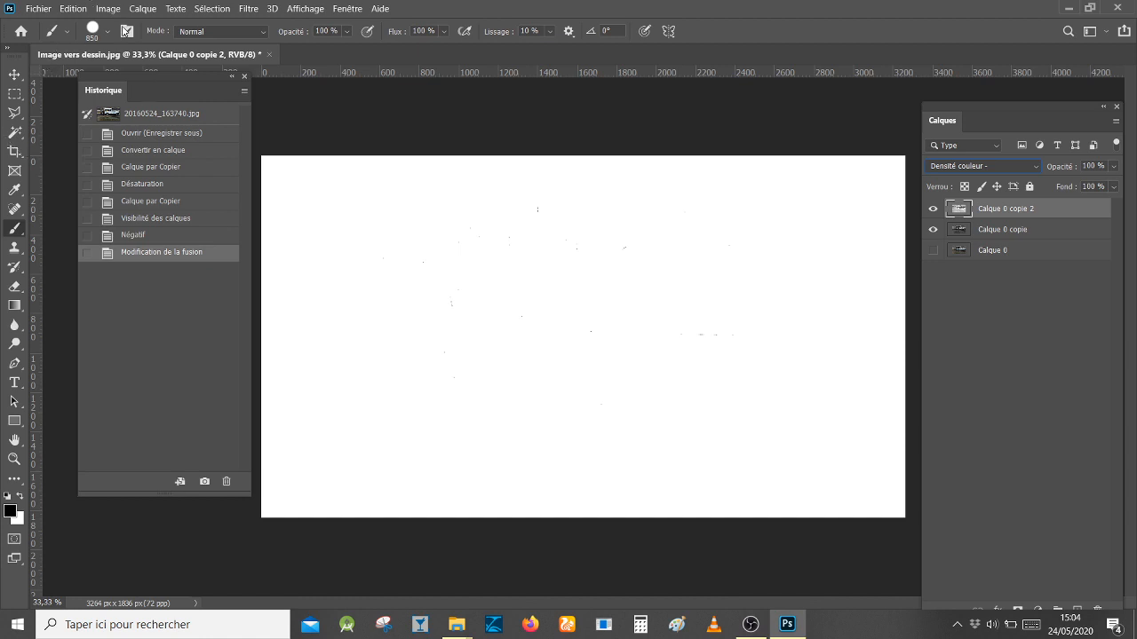
# Step: Apply a Flou gaussien filter with a radius of 12 pixels to the Calque 0 copie 2 layer
pyautogui.click(248, 9)
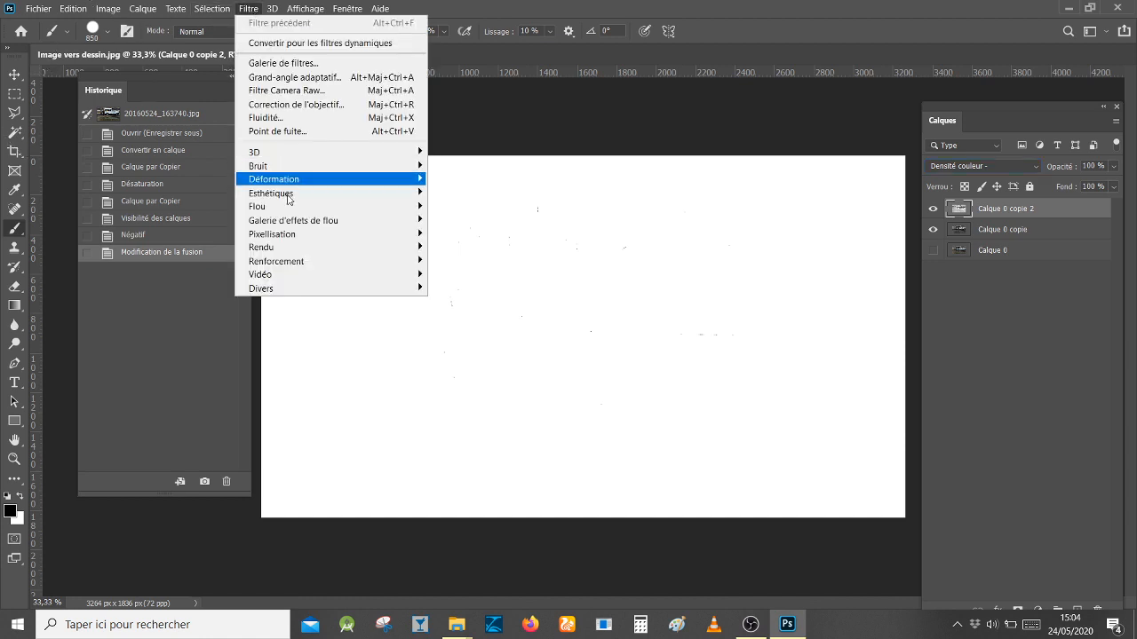
pyautogui.moveTo(308, 173)
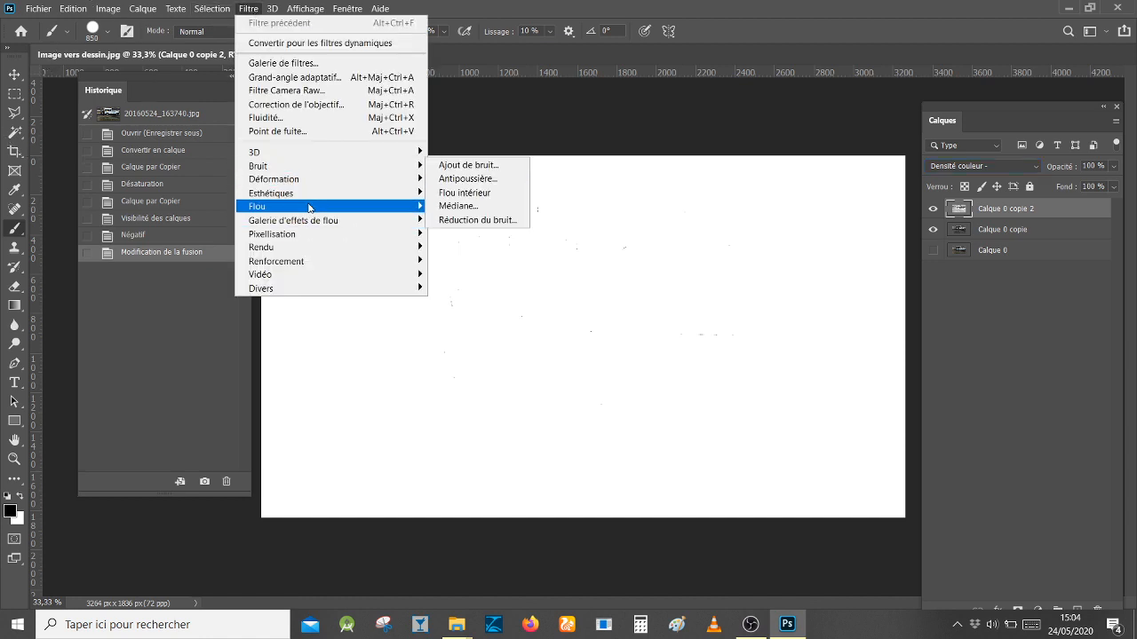
pyautogui.moveTo(382, 206)
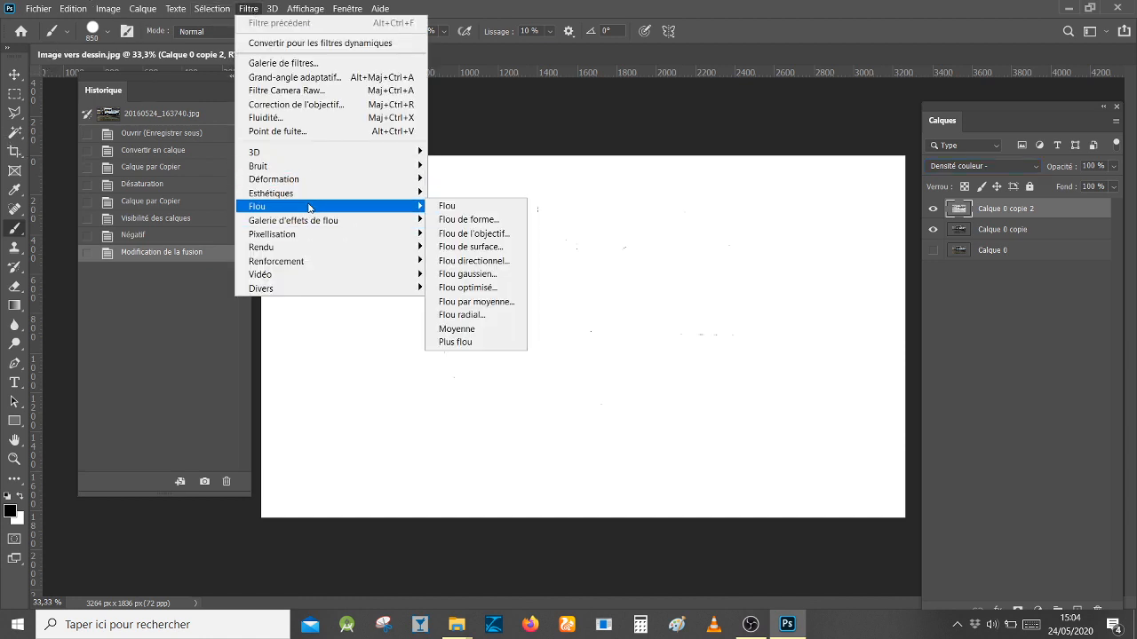
pyautogui.click(468, 275)
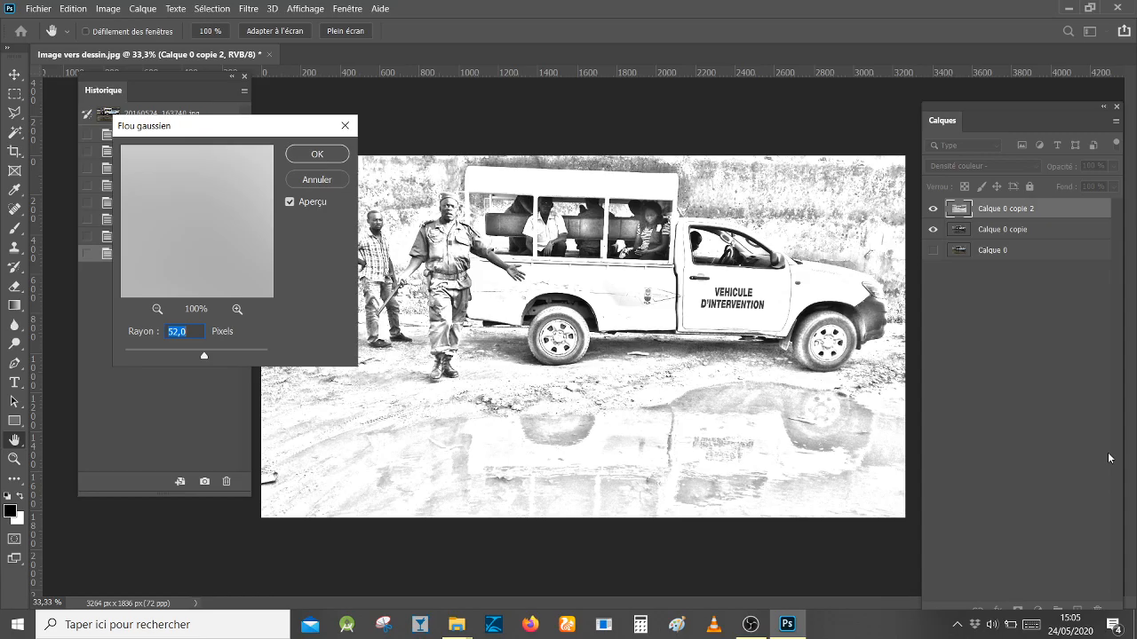
pyautogui.moveTo(201, 135); pyautogui.dragTo(127, 130)
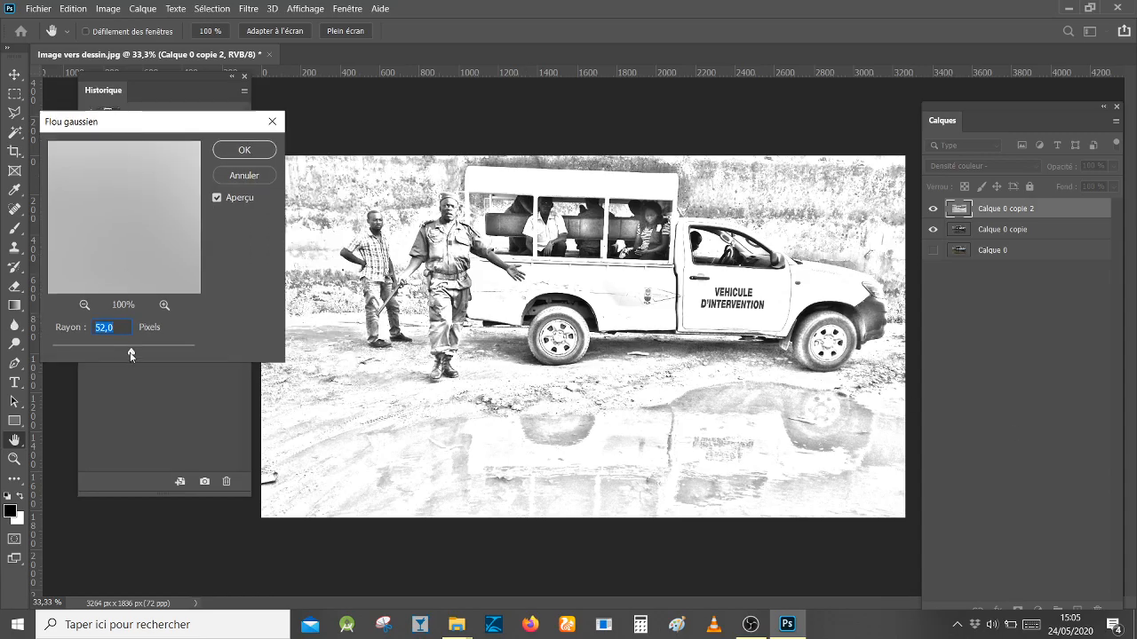
pyautogui.click(114, 349)
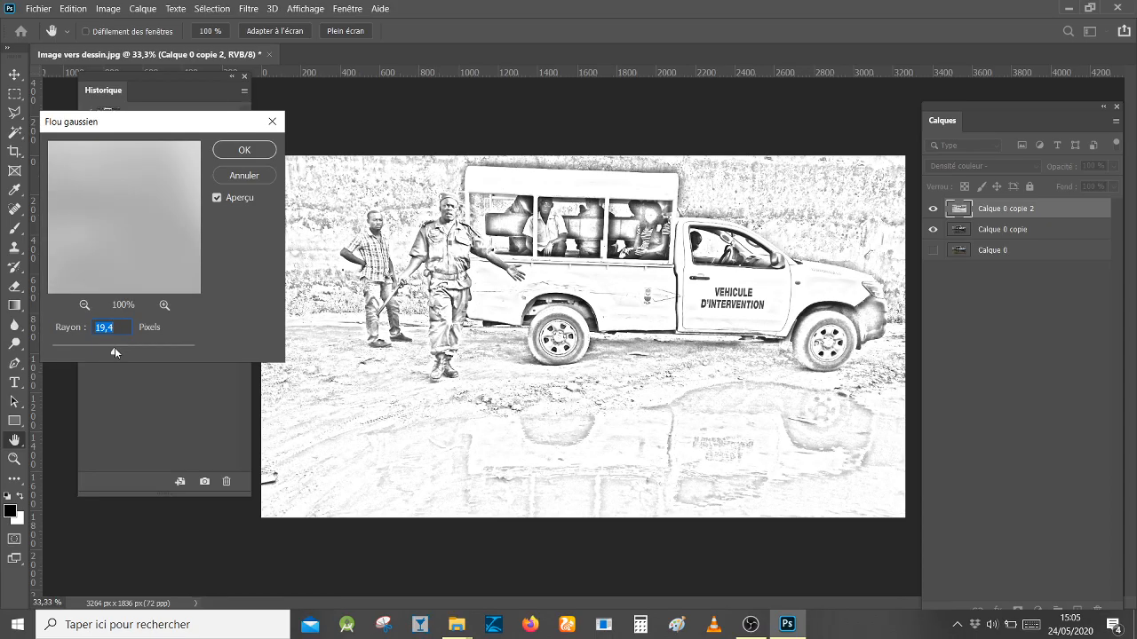
pyautogui.moveTo(114, 348); pyautogui.dragTo(104, 348)
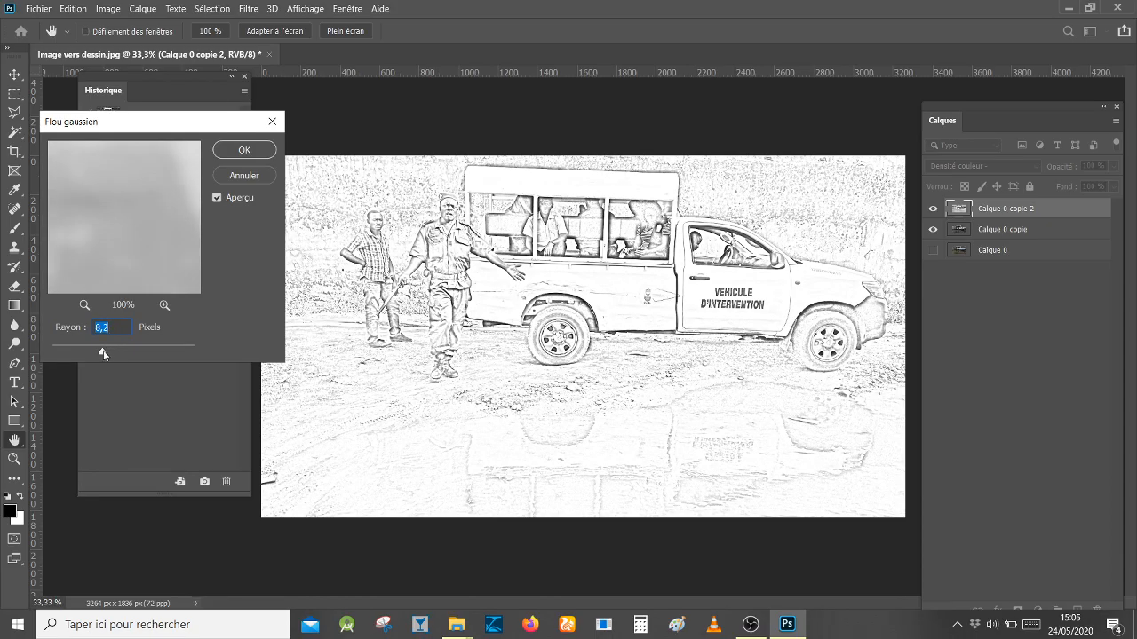
pyautogui.moveTo(104, 354); pyautogui.dragTo(96, 352)
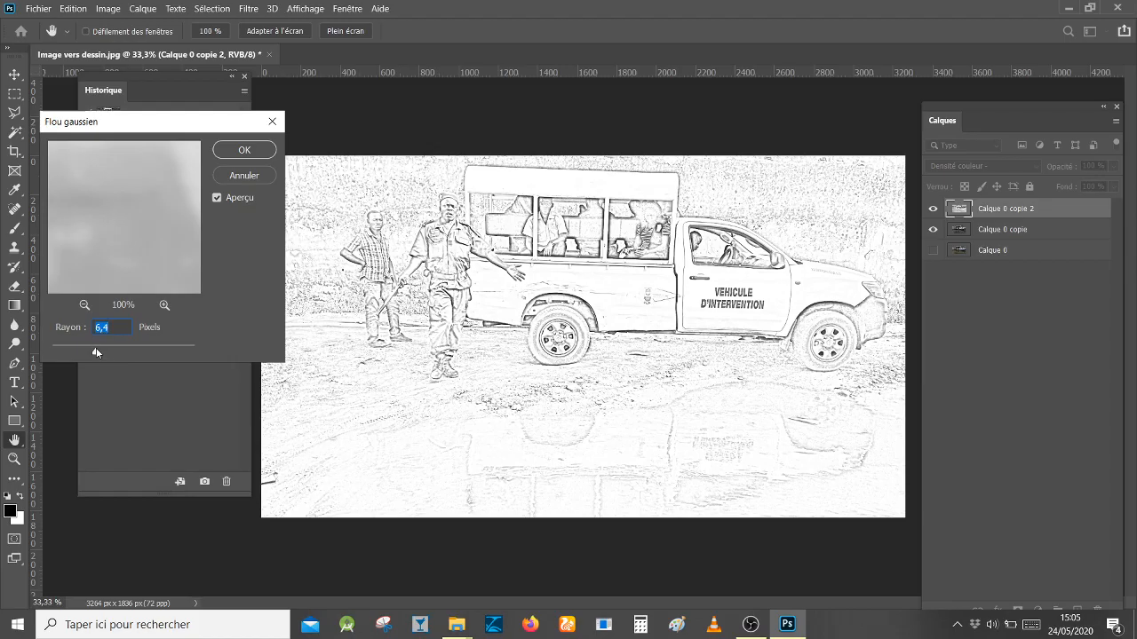
pyautogui.moveTo(100, 352); pyautogui.dragTo(103, 353)
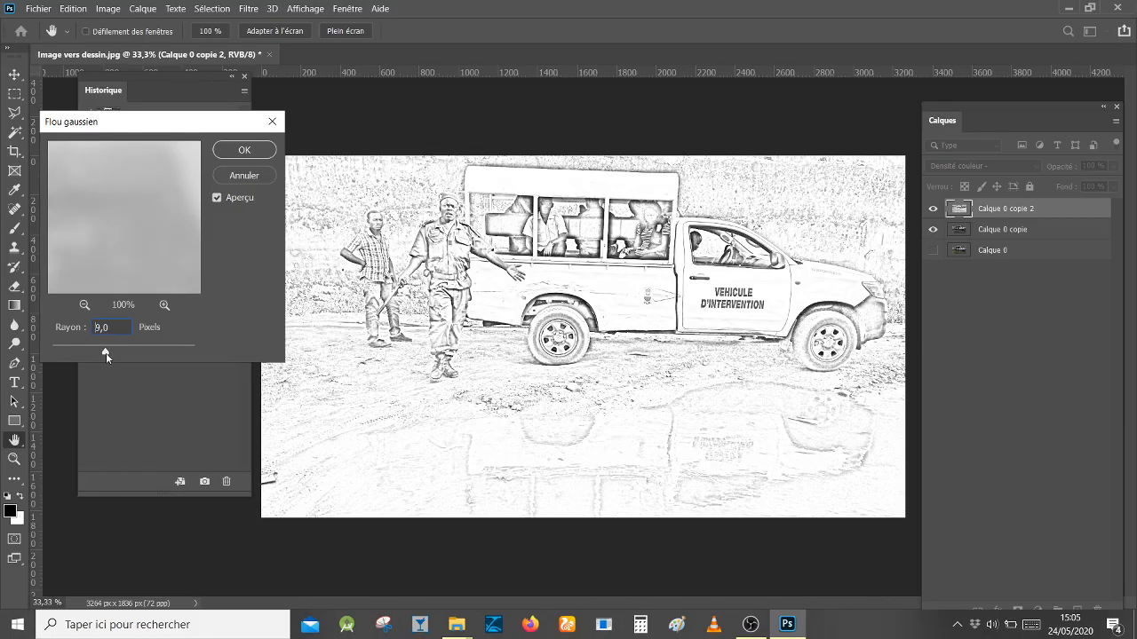
pyautogui.moveTo(120, 352)
pyautogui.mouseDown()
pyautogui.moveTo(130, 353)
pyautogui.moveTo(111, 345)
pyautogui.mouseUp()
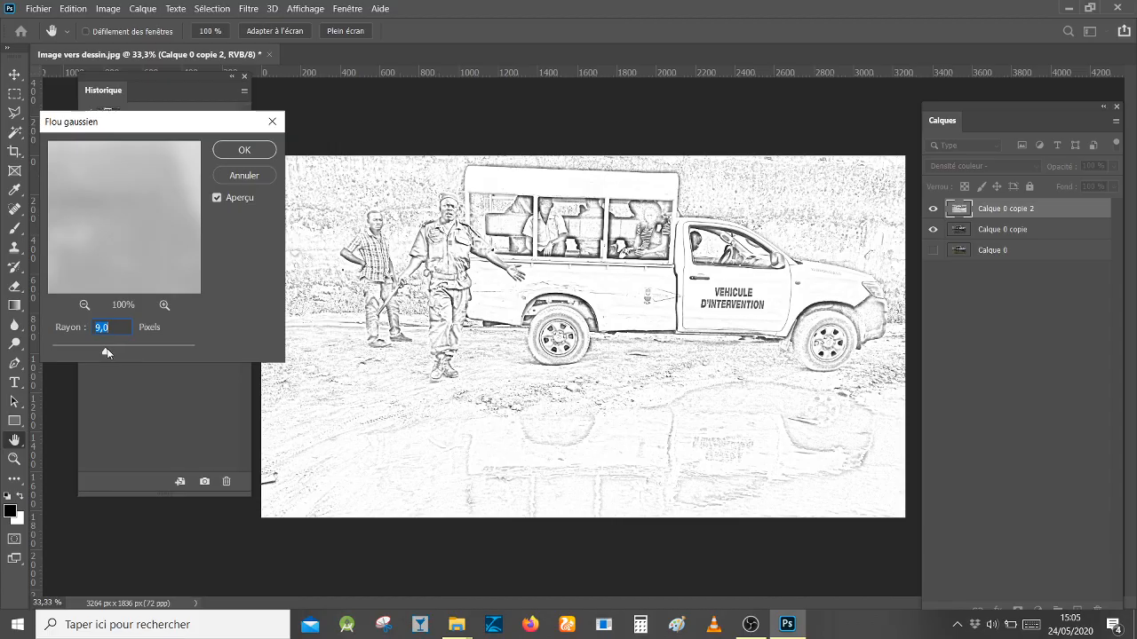
pyautogui.moveTo(108, 350); pyautogui.dragTo(108, 352)
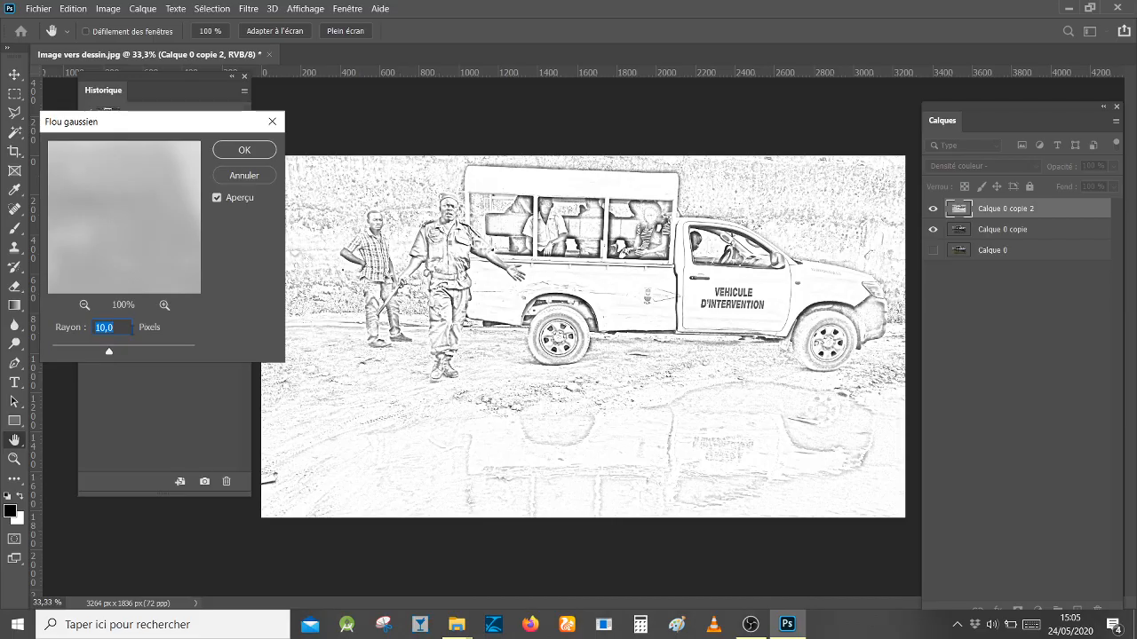
pyautogui.write('12')
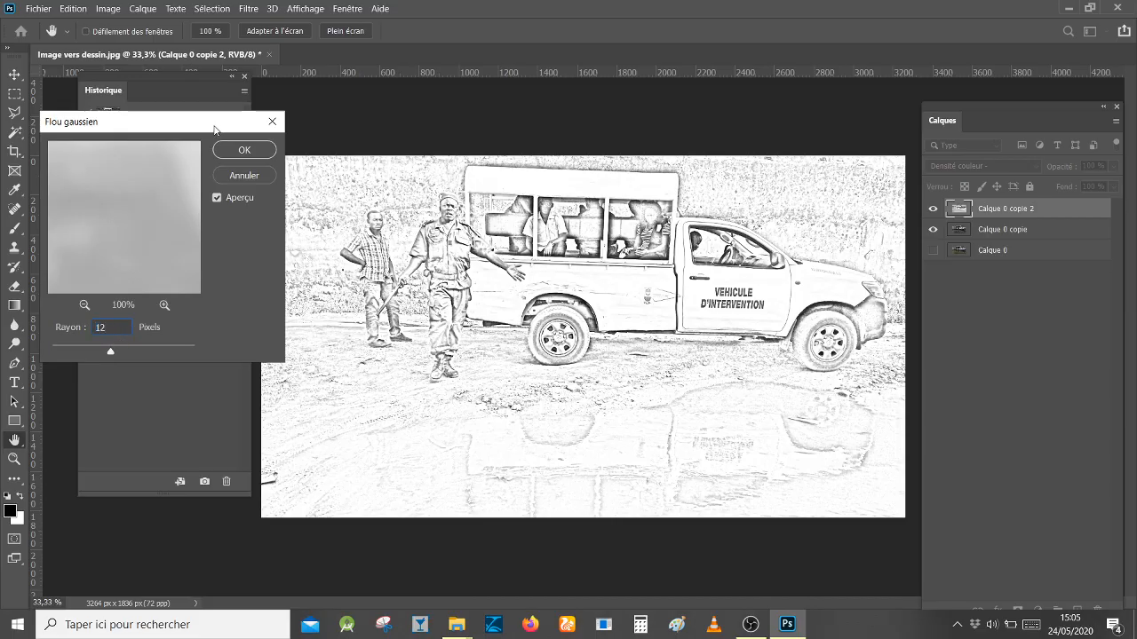
pyautogui.click(240, 149)
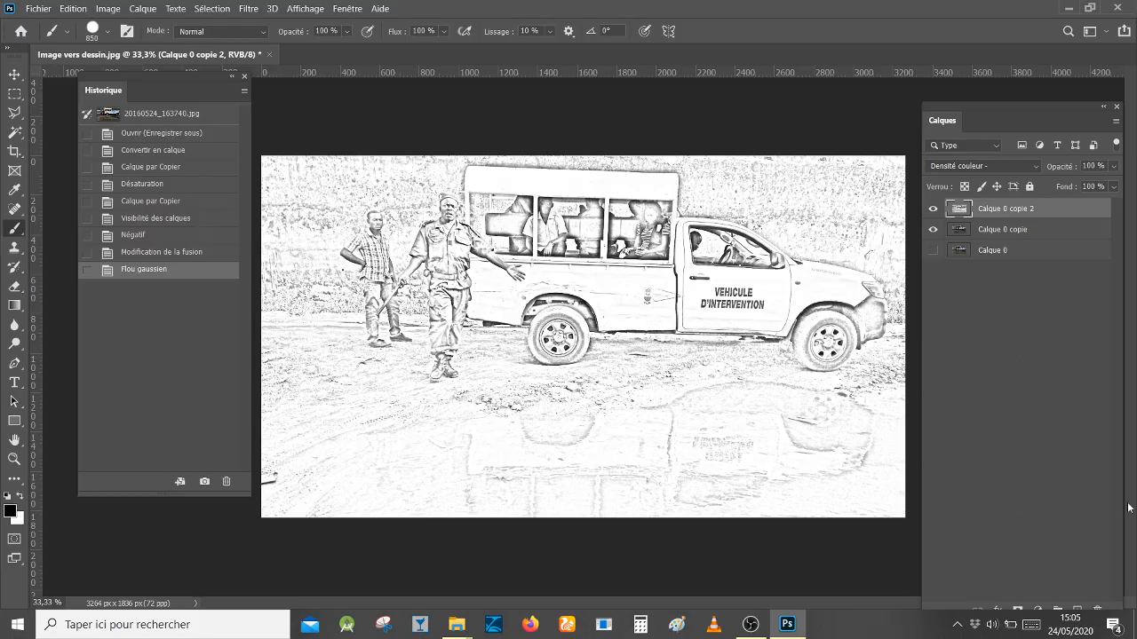
# Step: Add a Niveaux adjustment layer above Calque 0 copie 2 and darken the lines by setting the black input level to 106
pyautogui.moveTo(1016, 102); pyautogui.dragTo(1011, 59)
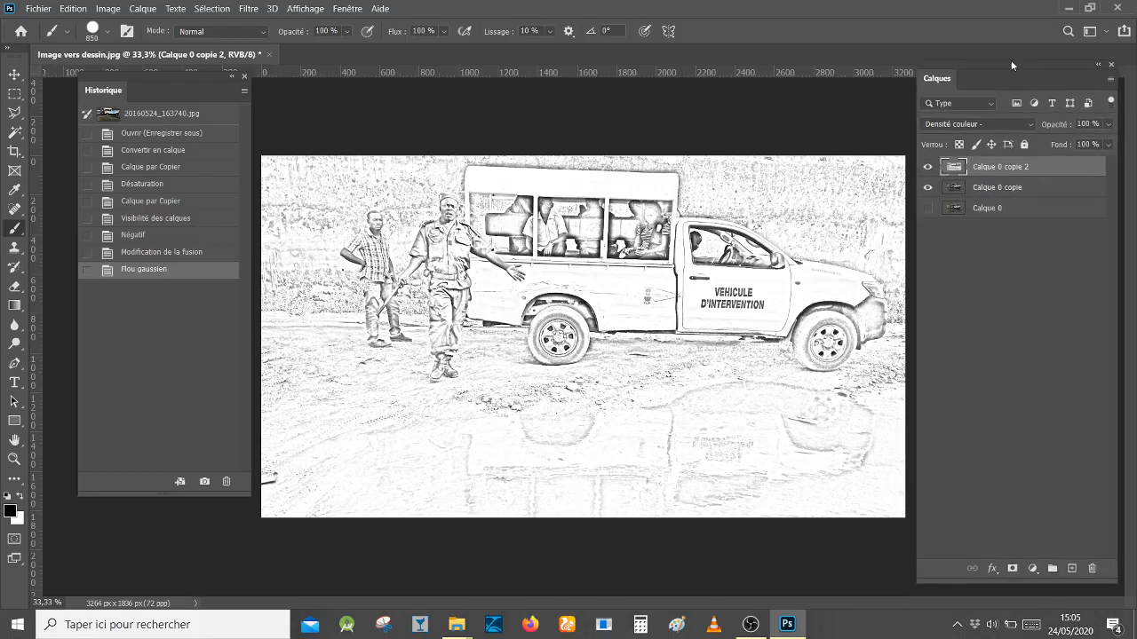
pyautogui.click(1033, 570)
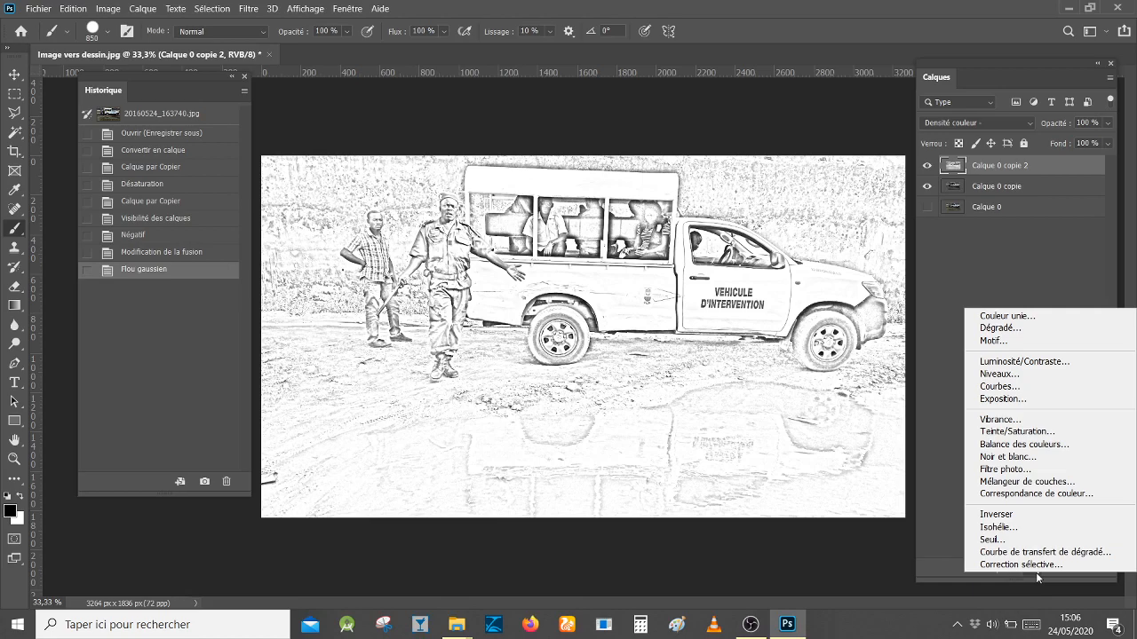
pyautogui.click(1048, 376)
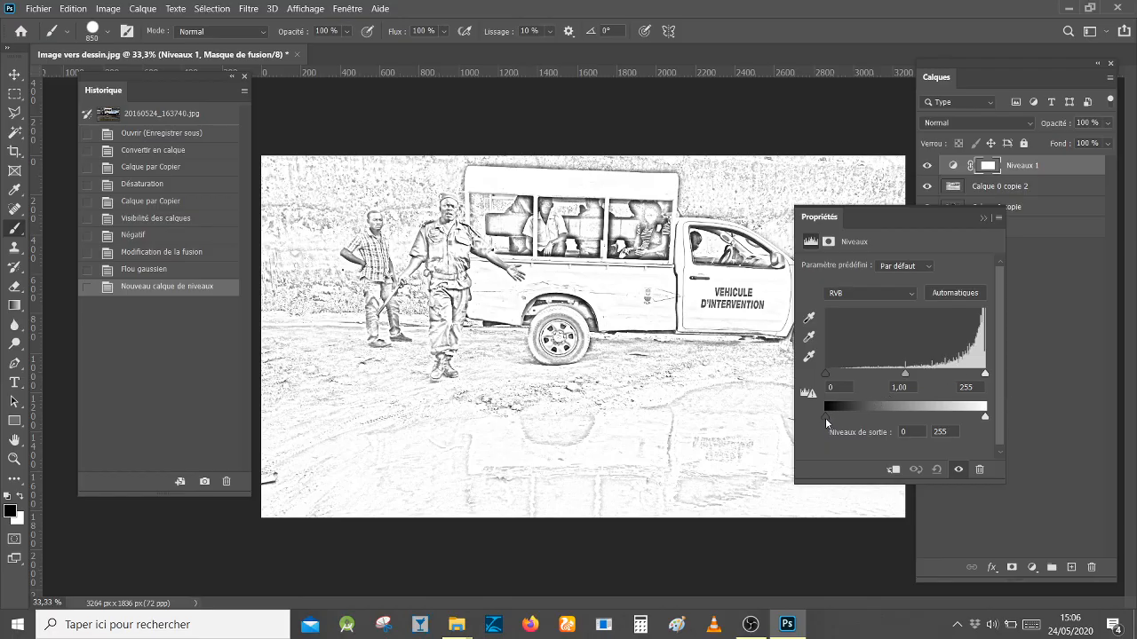
pyautogui.moveTo(825, 417)
pyautogui.mouseDown()
pyautogui.moveTo(894, 416)
pyautogui.moveTo(823, 405)
pyautogui.mouseUp()
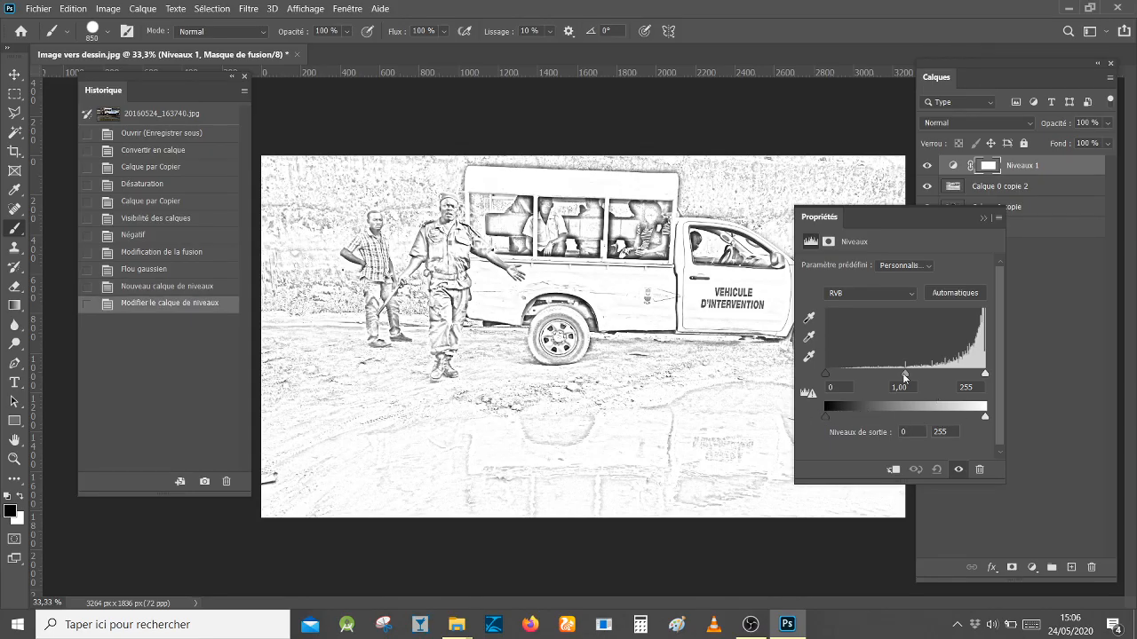
pyautogui.moveTo(826, 374); pyautogui.dragTo(893, 379)
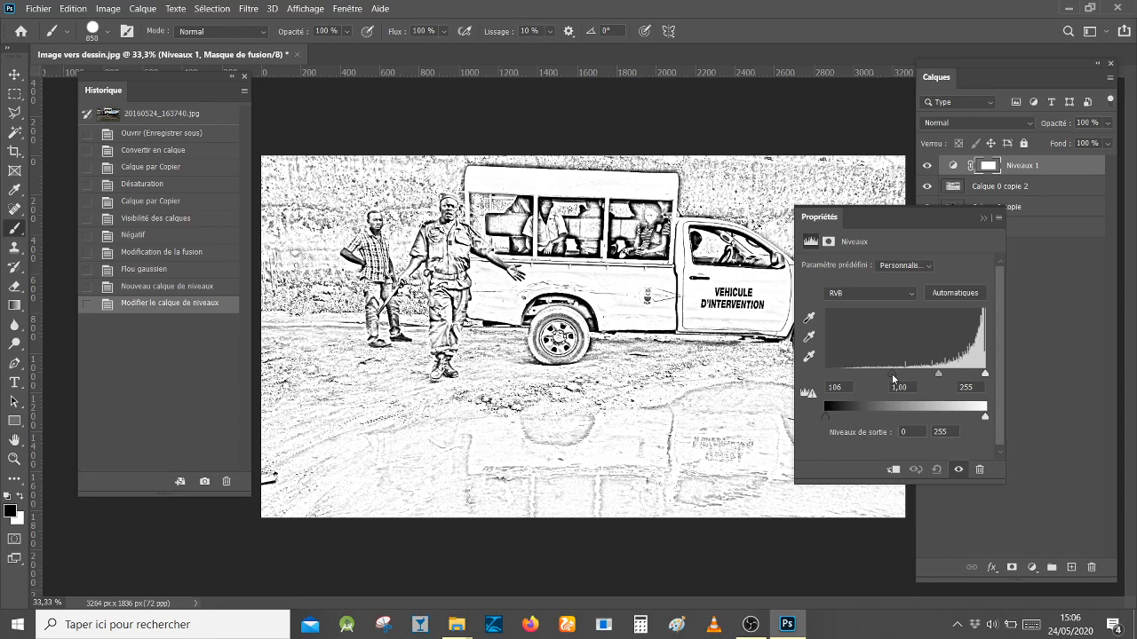
pyautogui.click(983, 217)
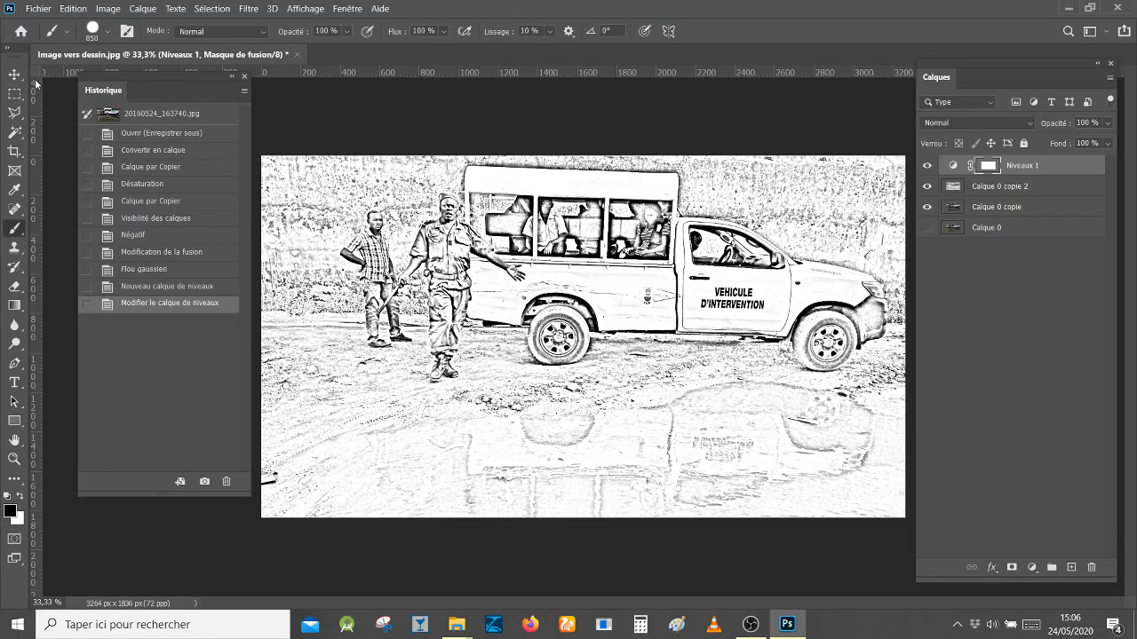
# Step: Save the drawing on the computer as Image vers dessin.psd in the Montage folder, keeping layers and maximum compatibility
pyautogui.click(36, 10)
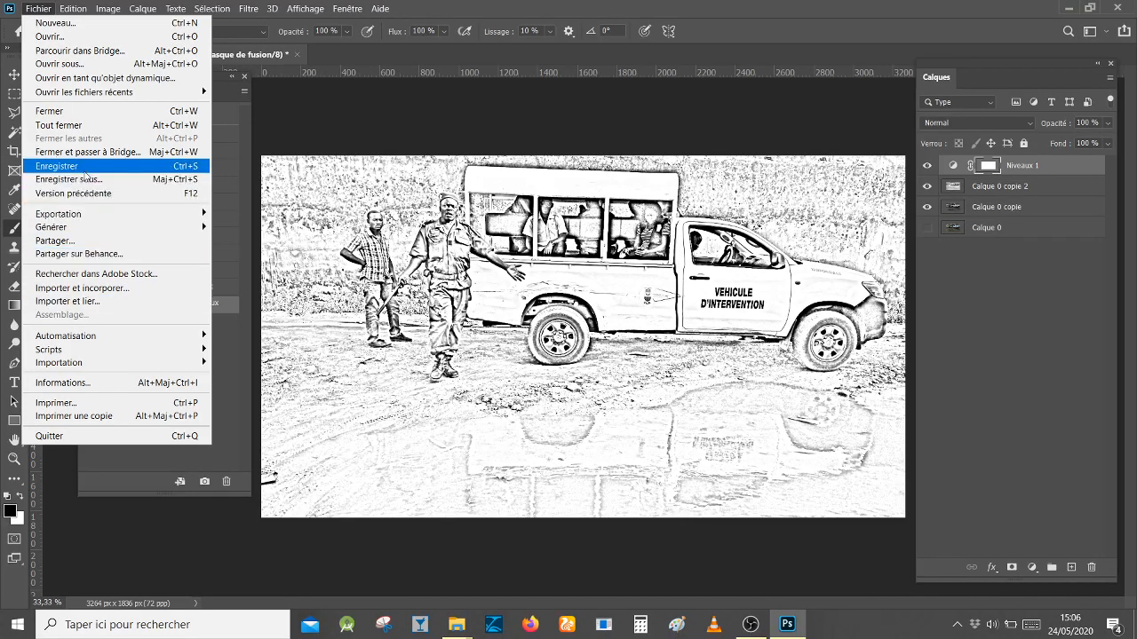
pyautogui.click(86, 167)
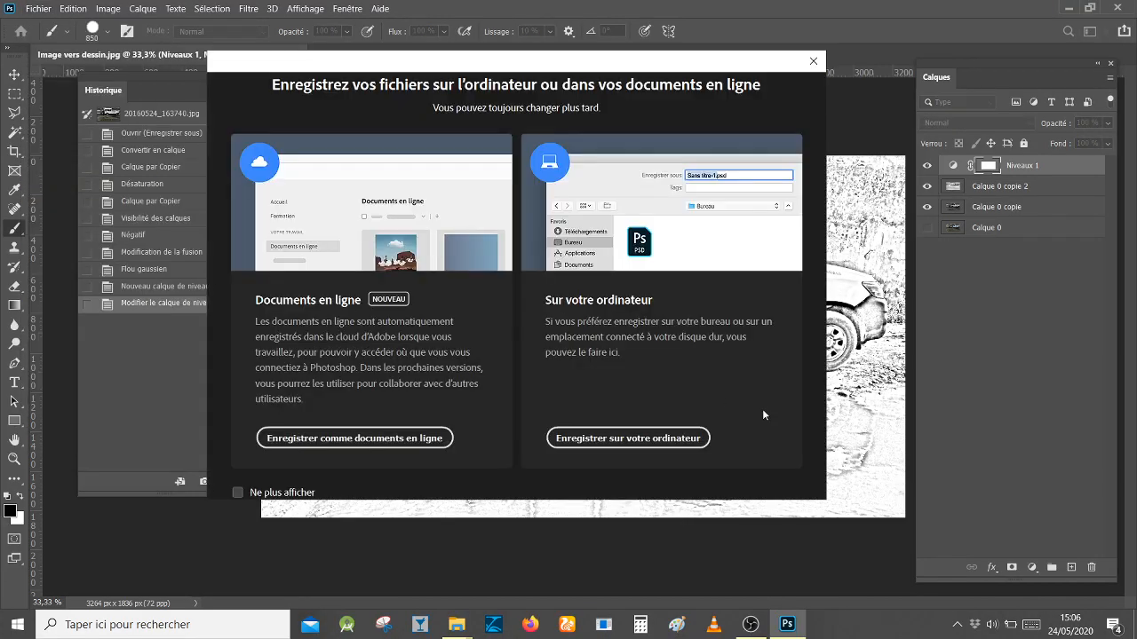
pyautogui.click(634, 437)
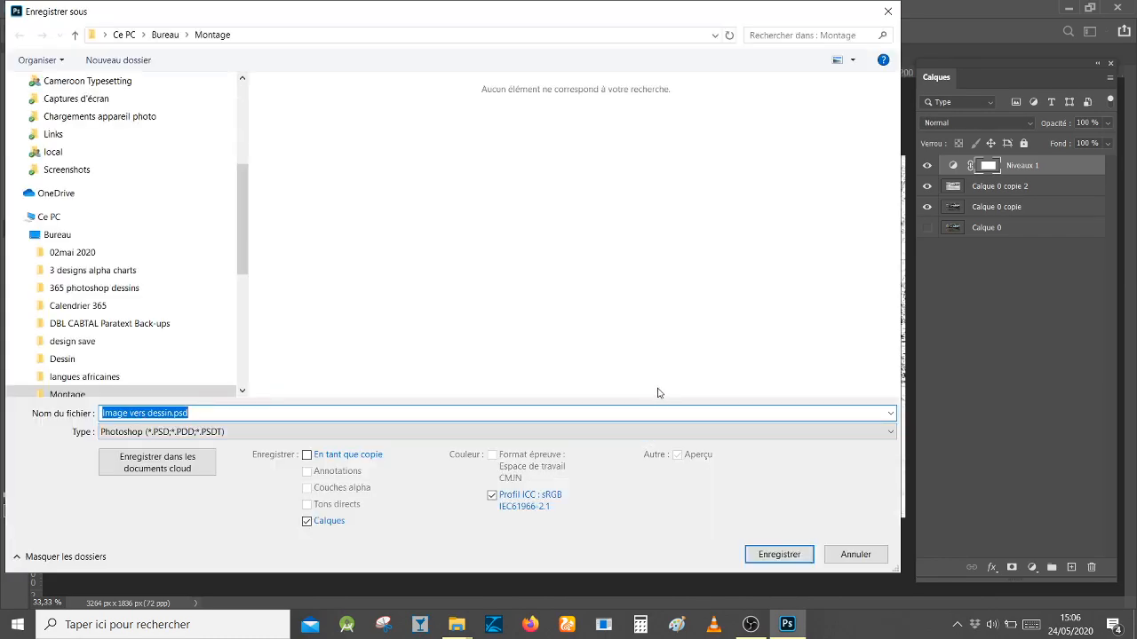
pyautogui.click(780, 556)
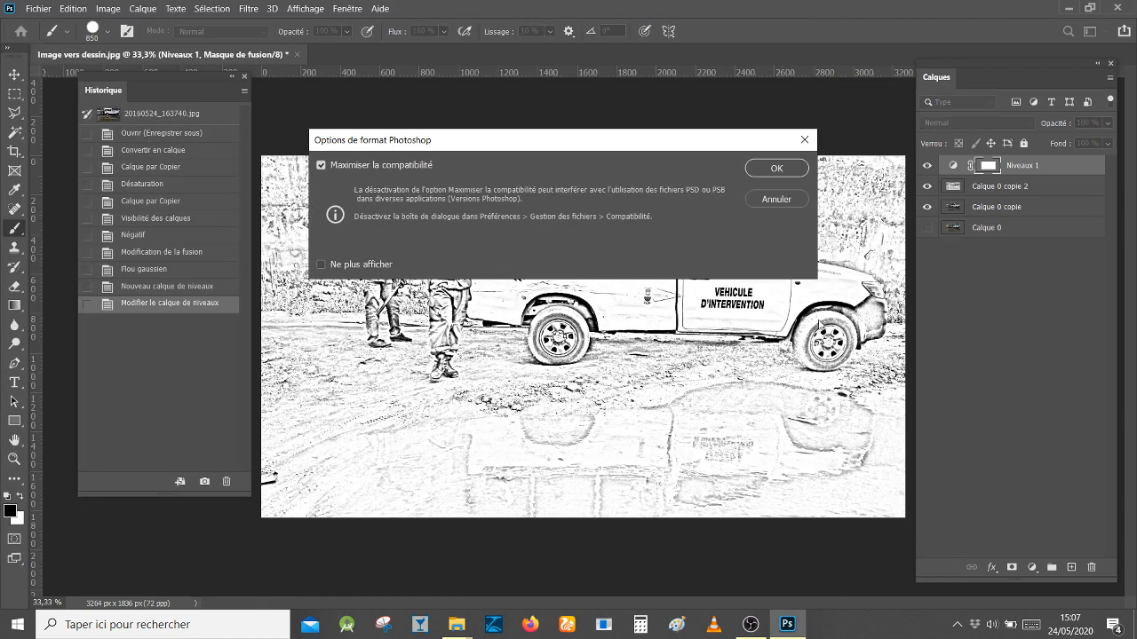
pyautogui.click(765, 170)
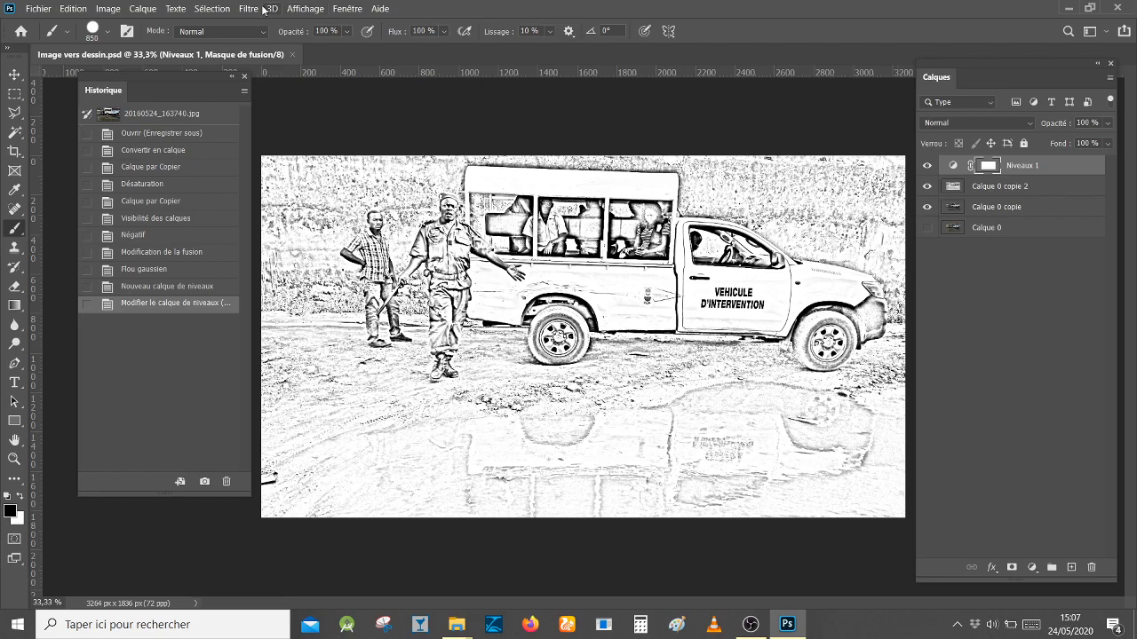
# Step: Close the saved drawing and the Historique panel, and open the photo 20160524_163740.jpg from the Montage folder
pyautogui.click(290, 55)
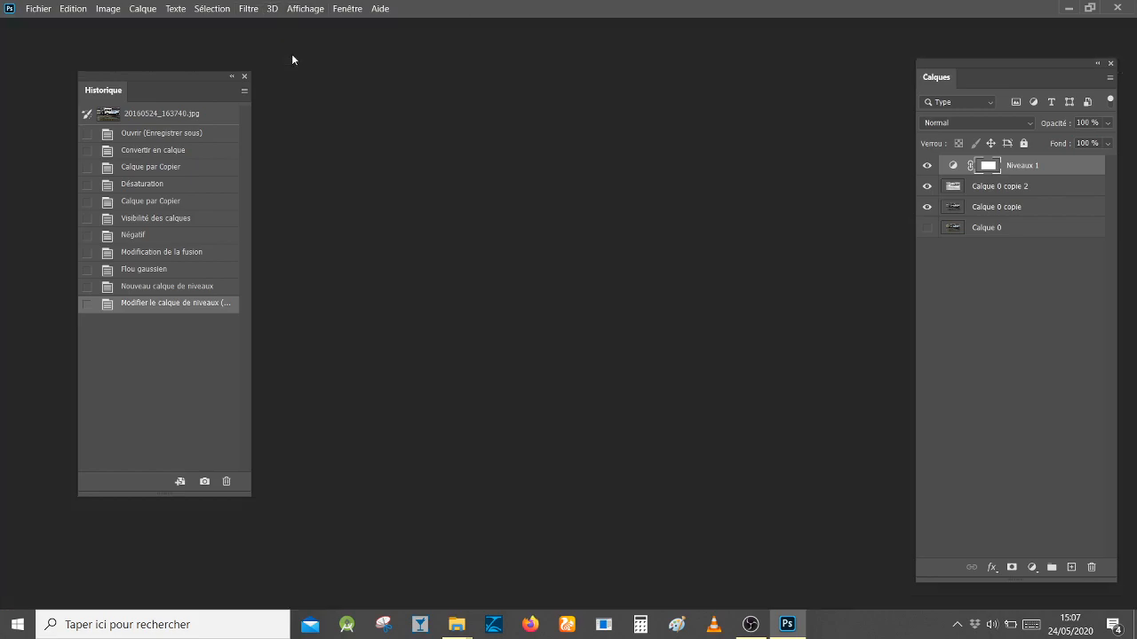
pyautogui.click(245, 78)
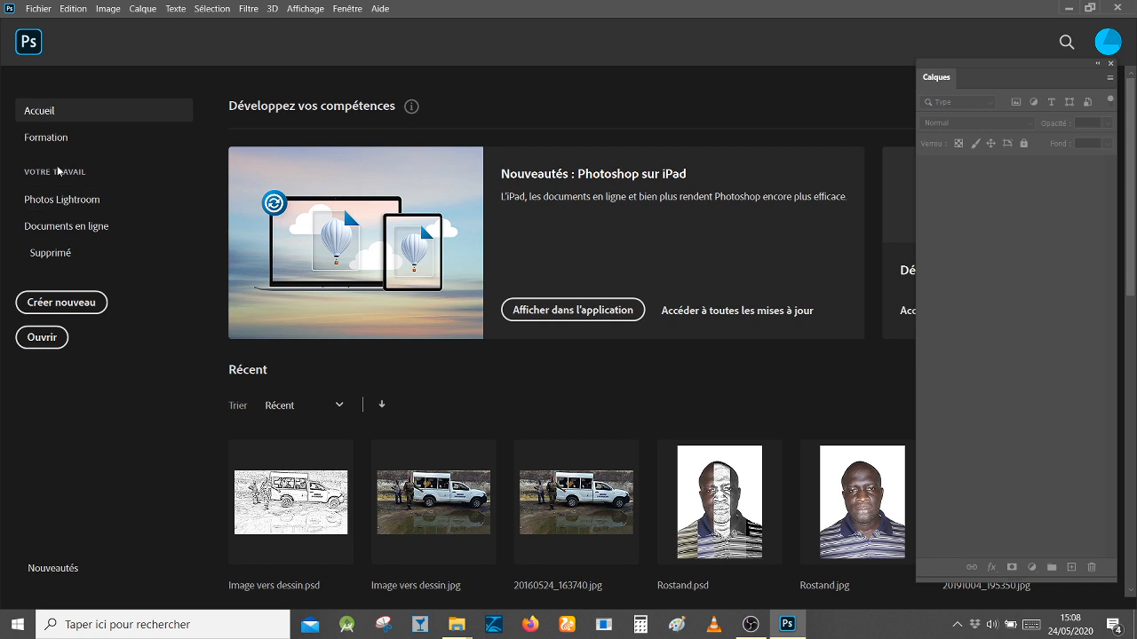
pyautogui.click(41, 337)
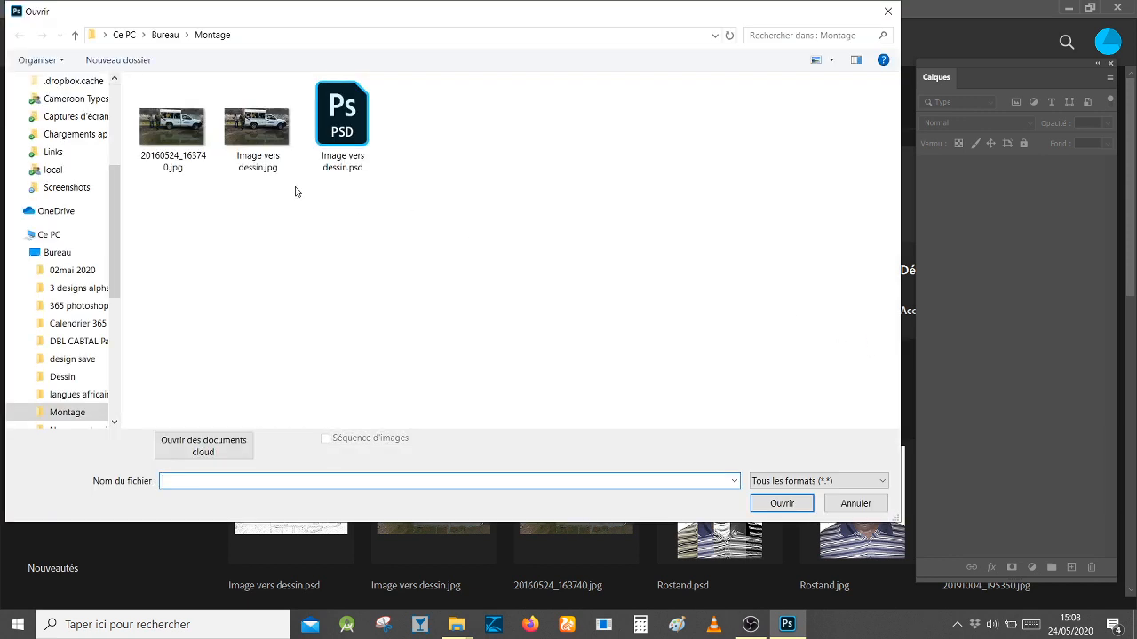
pyautogui.click(172, 129)
pyautogui.click(782, 504)
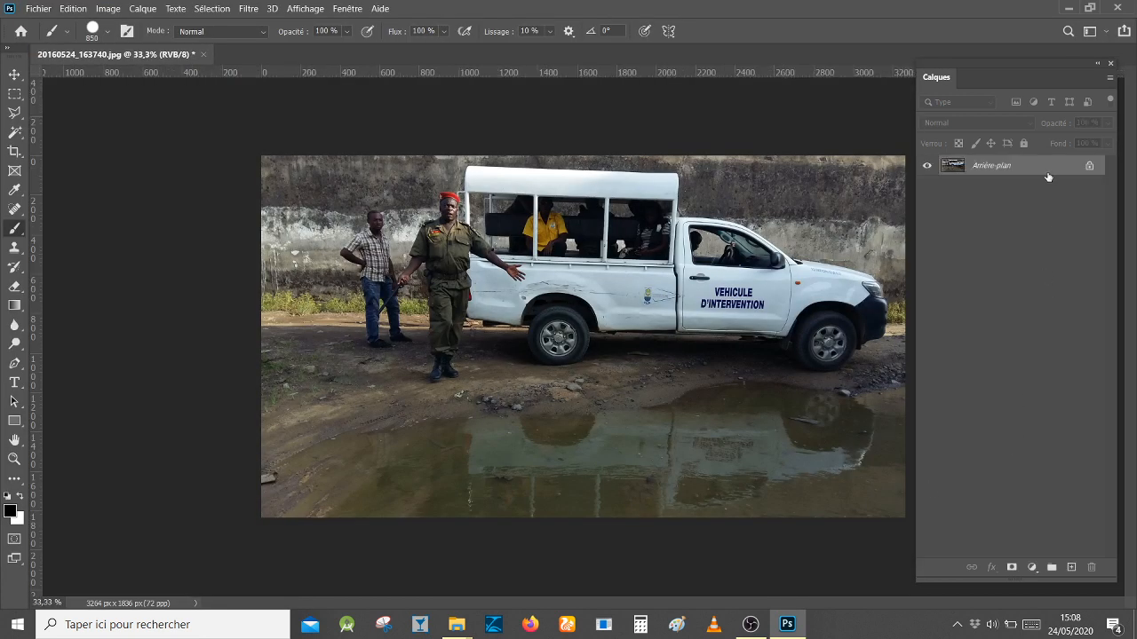
# Step: Convert the Arrière-plan into the regular layer Calque 0 and duplicate it 14 times, up to Calque 0 copie 14
pyautogui.doubleClick(1048, 175)
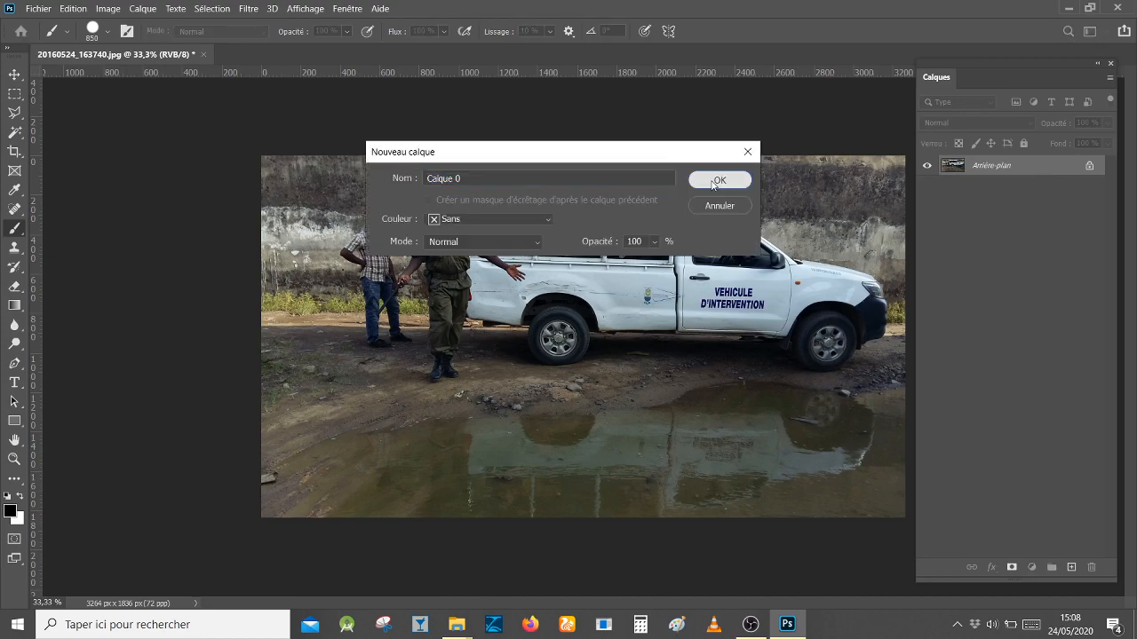
pyautogui.click(715, 181)
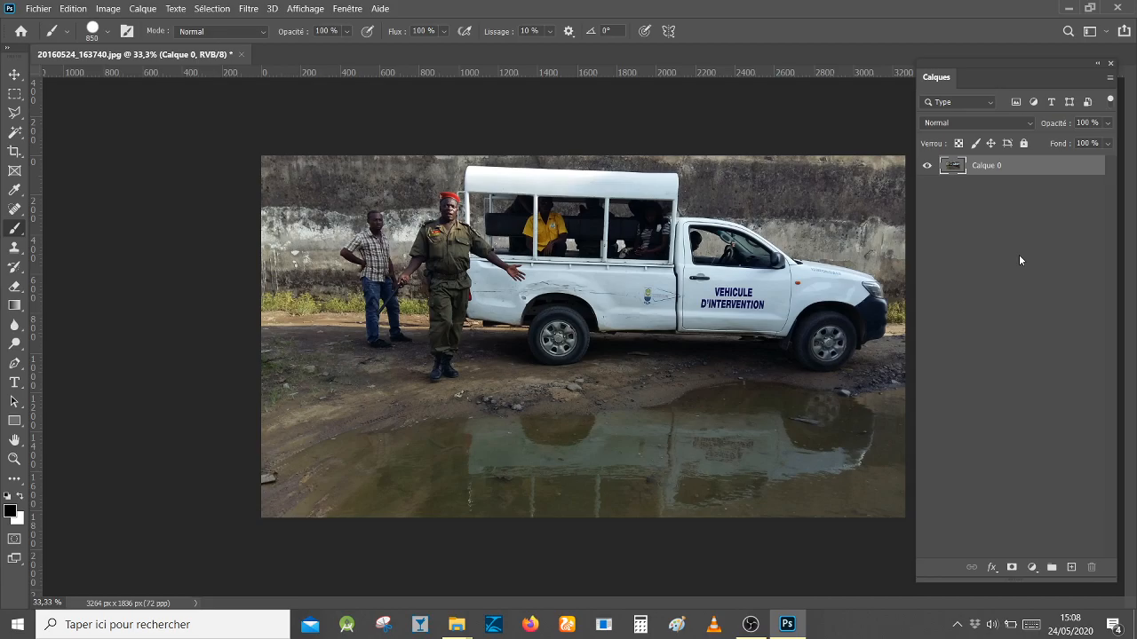
pyautogui.hotkey('ctrl', 'j')
pyautogui.hotkey('ctrl', 'j')
pyautogui.hotkey('ctrl', 'j')
pyautogui.hotkey('ctrl', 'j')
pyautogui.hotkey('ctrl', 'j')
pyautogui.hotkey('ctrl', 'j')
pyautogui.hotkey('ctrl', 'j')
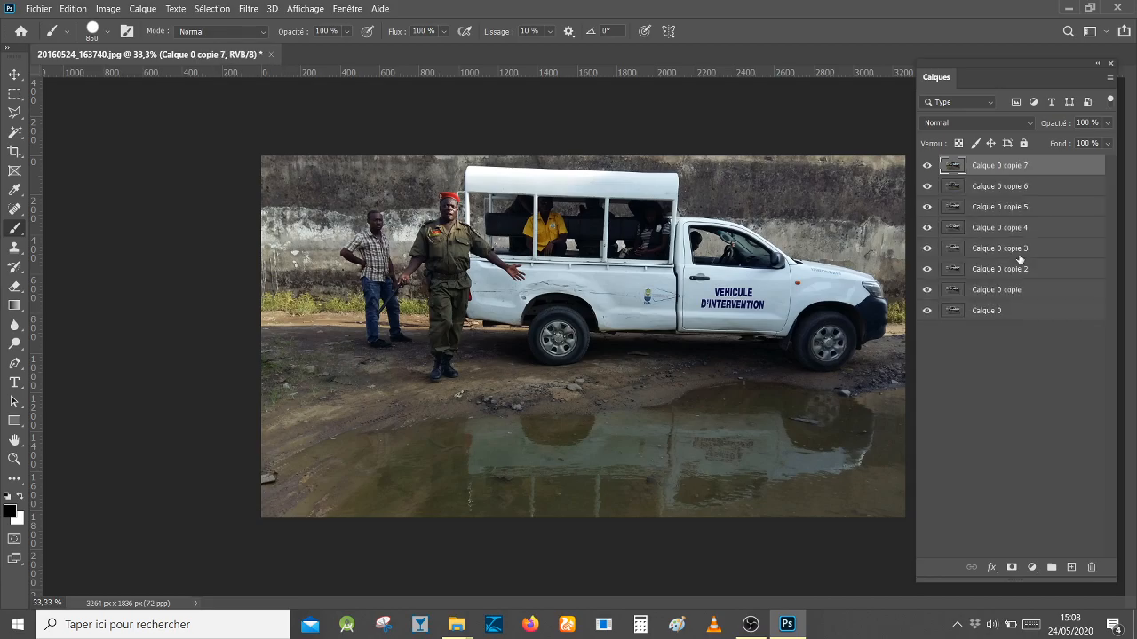
pyautogui.hotkey('ctrl', 'j')
pyautogui.hotkey('ctrl', 'j')
pyautogui.hotkey('ctrl', 'j')
pyautogui.hotkey('ctrl', 'j')
pyautogui.hotkey('ctrl', 'j')
pyautogui.hotkey('ctrl', 'j')
pyautogui.hotkey('ctrl', 'j')
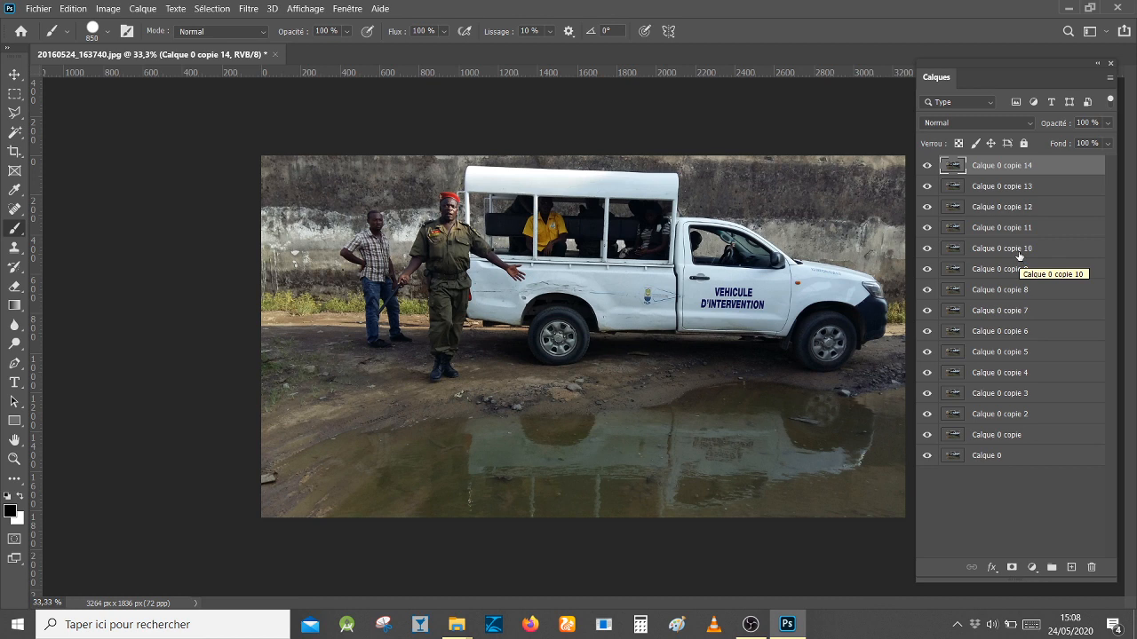
# Step: Save the layered photo on the computer as the Photoshop file "filtres photoshop" in the Montage folder with maximum compatibility
pyautogui.click(39, 9)
pyautogui.click(68, 179)
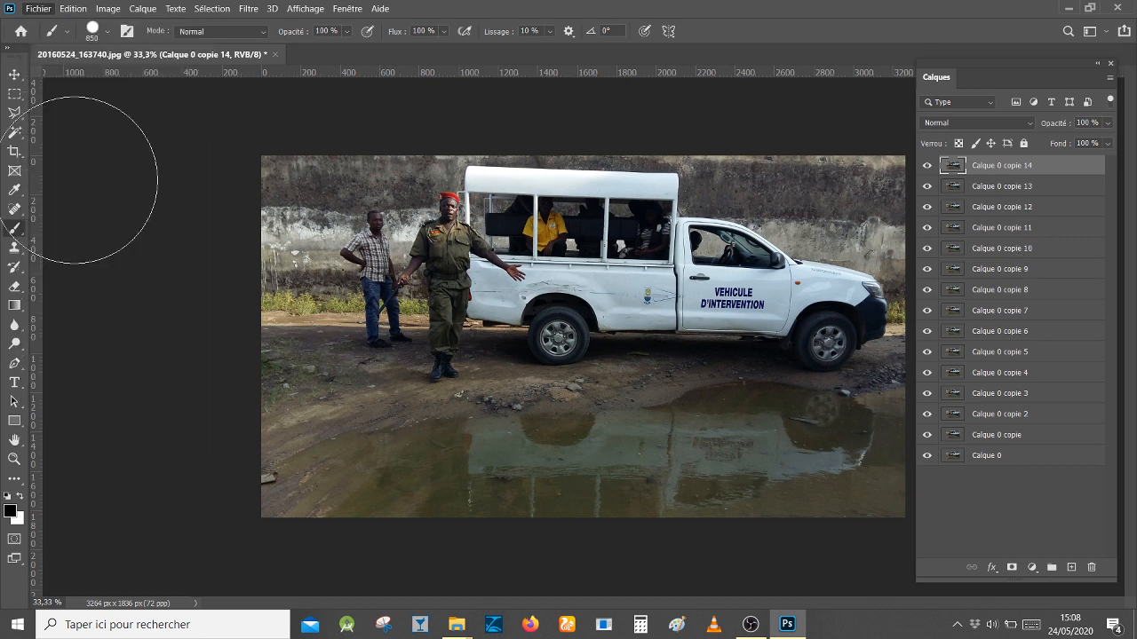
pyautogui.click(583, 444)
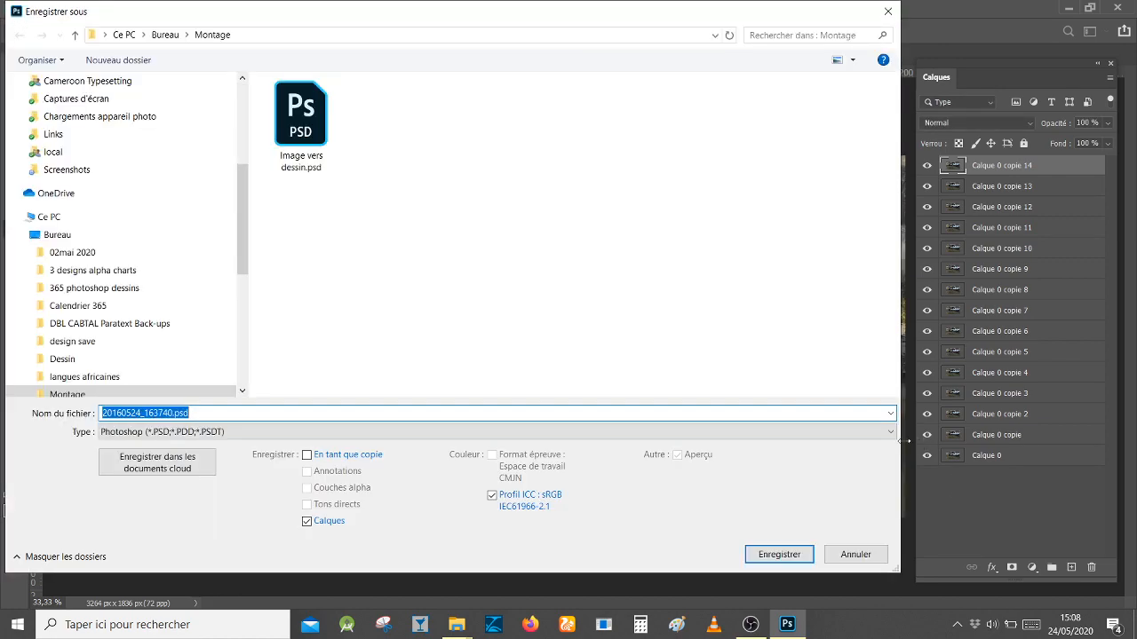
pyautogui.write('filtres ')
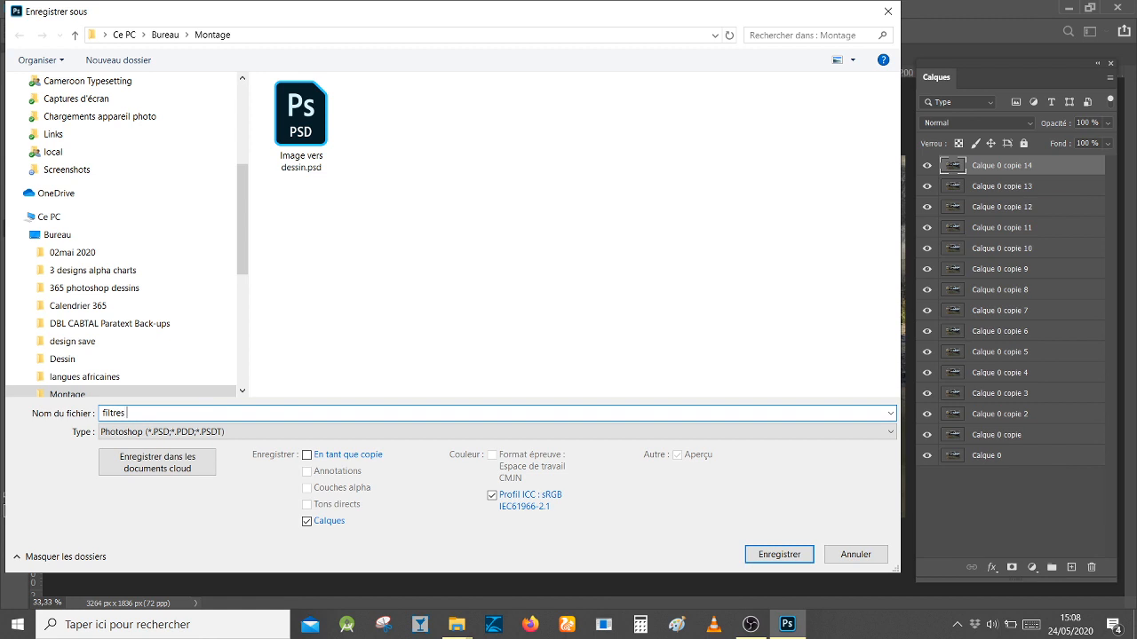
pyautogui.write('photoshop')
pyautogui.click(776, 555)
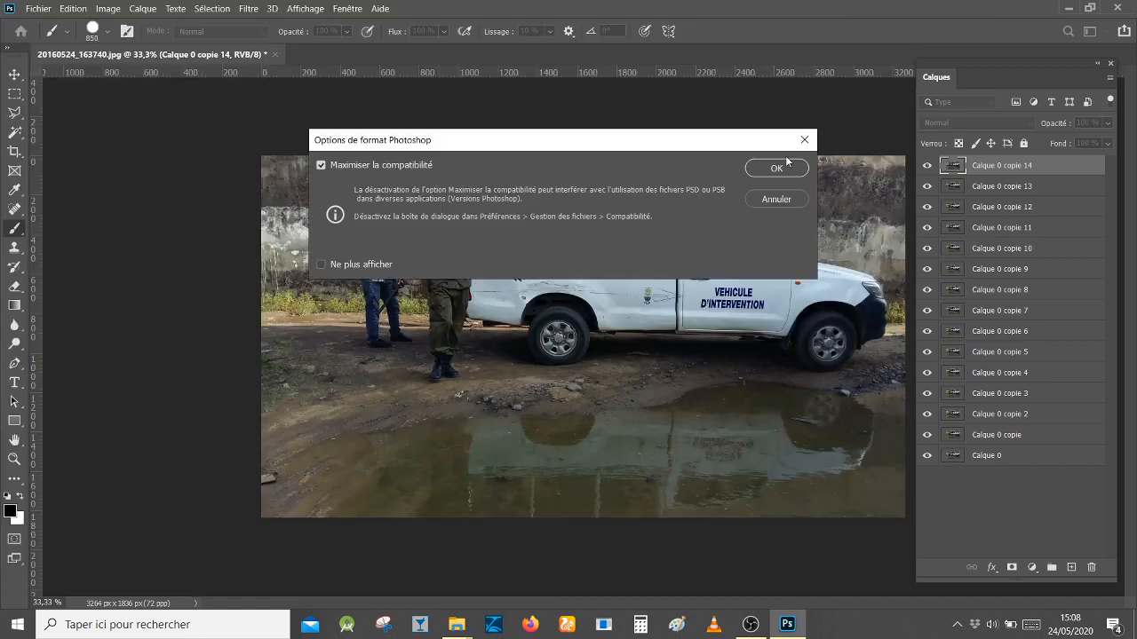
pyautogui.click(780, 168)
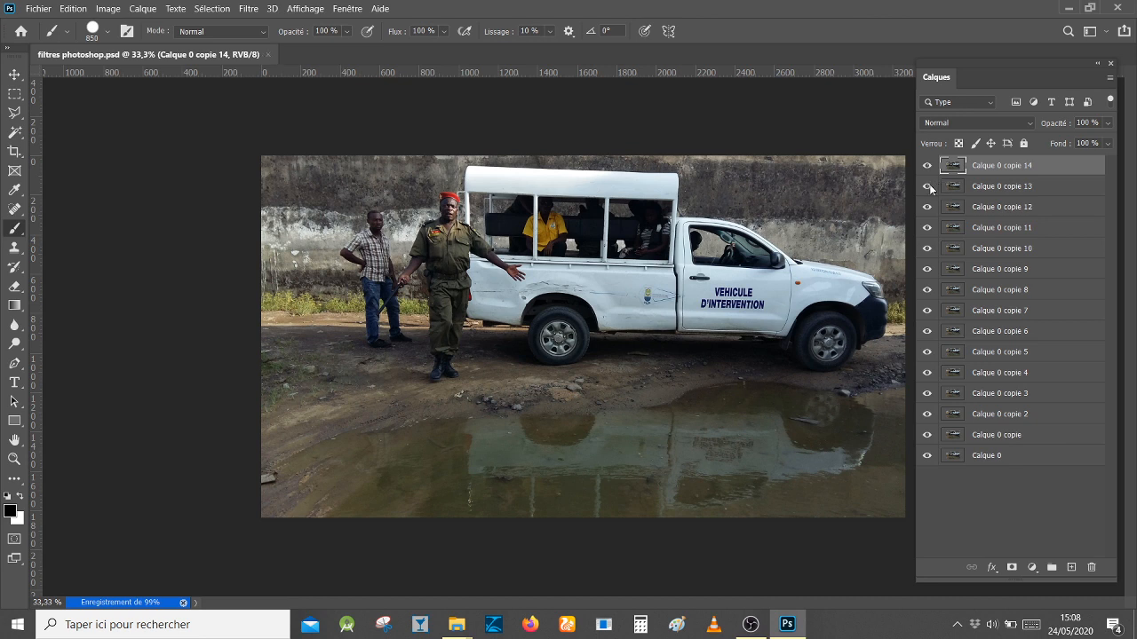
# Step: Hide every layer below Calque 0 copie 14 and convert Calque 0 copie 14 to a smart object
pyautogui.moveTo(929, 186); pyautogui.dragTo(926, 458)
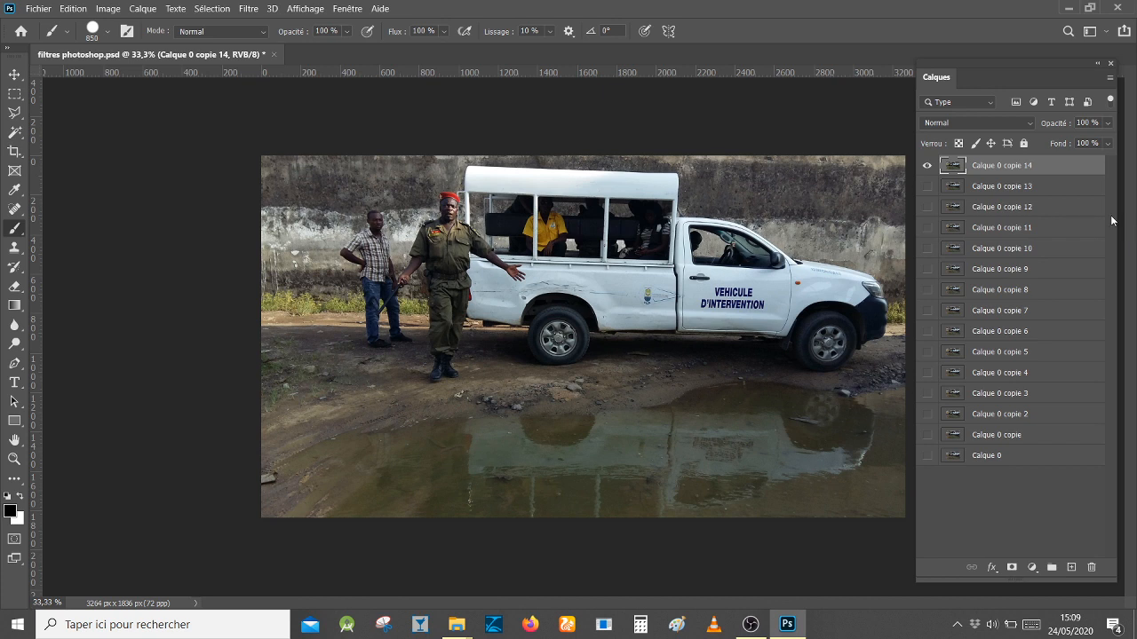
pyautogui.rightClick(960, 167)
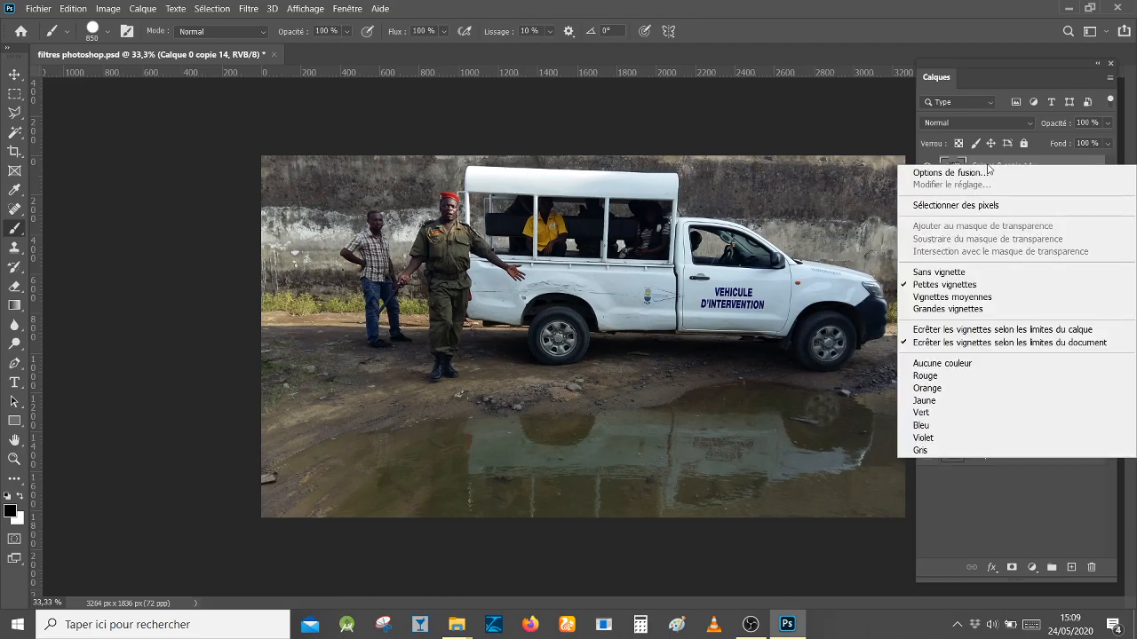
pyautogui.rightClick(995, 163)
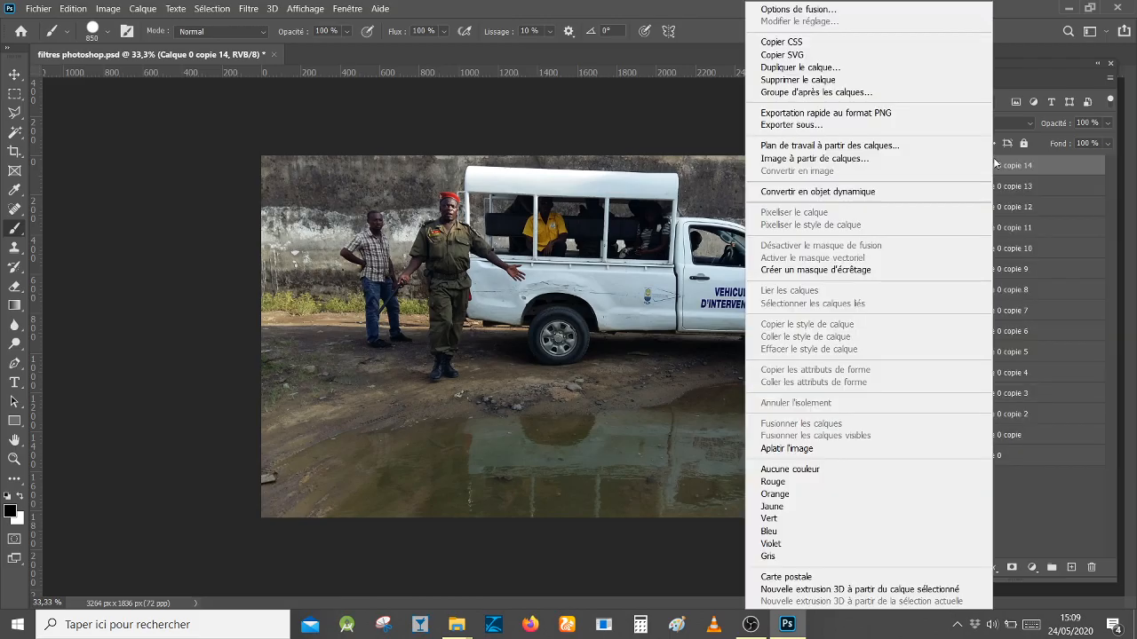
pyautogui.click(845, 192)
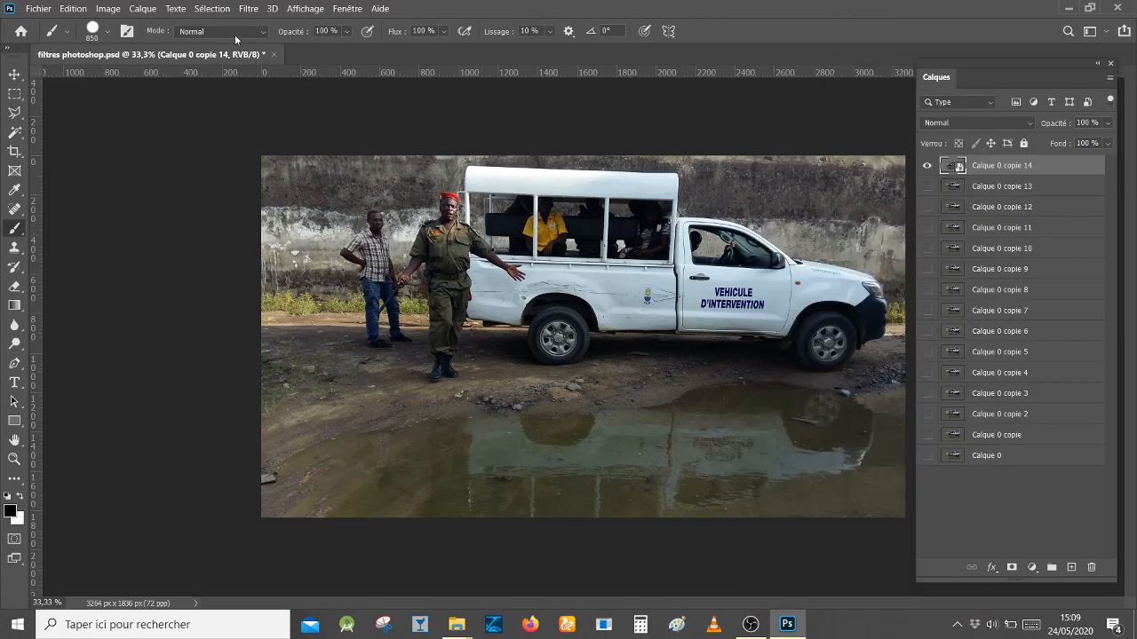
# Step: Open the filter gallery for Calque 0 copie 14, fit the whole image in the preview at 33.3%, and delete the Fusain effect
pyautogui.click(249, 10)
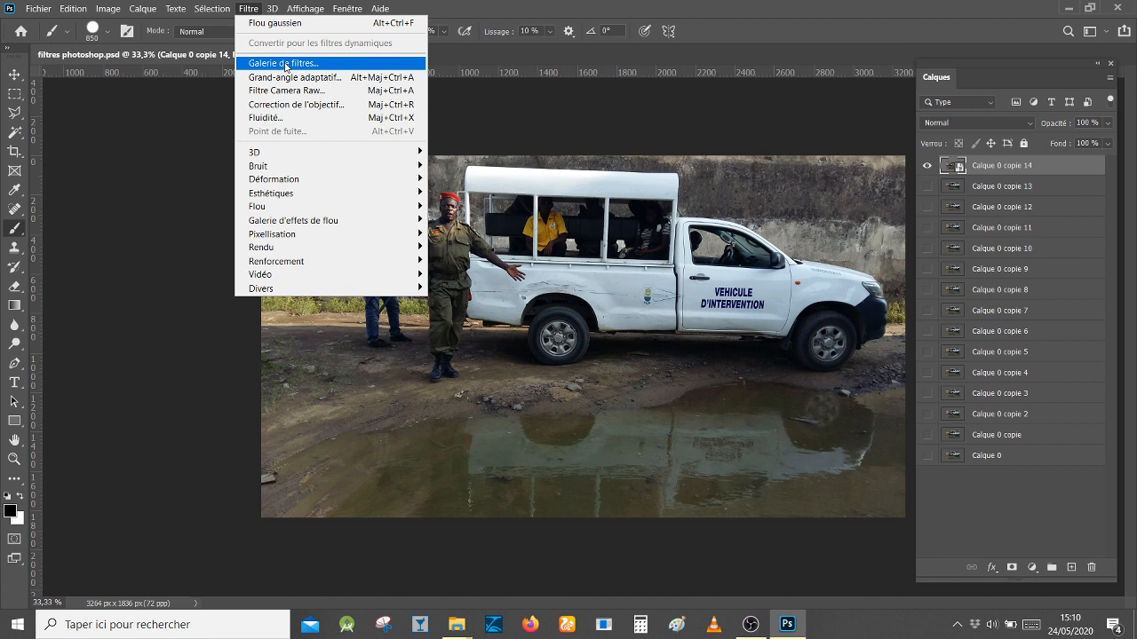
pyautogui.click(284, 64)
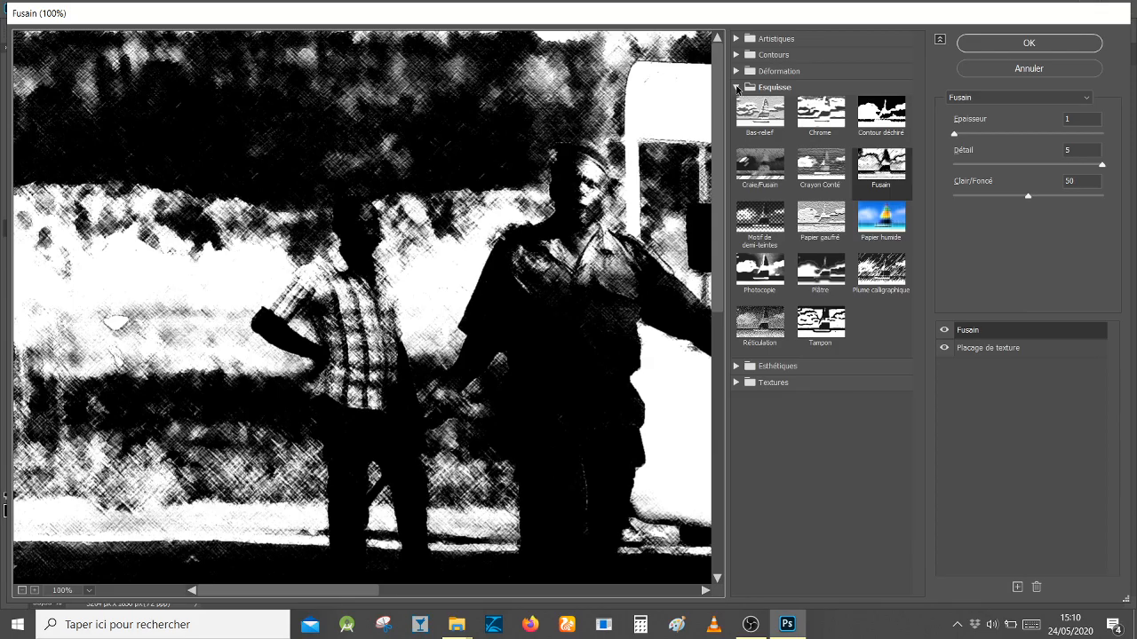
pyautogui.click(736, 87)
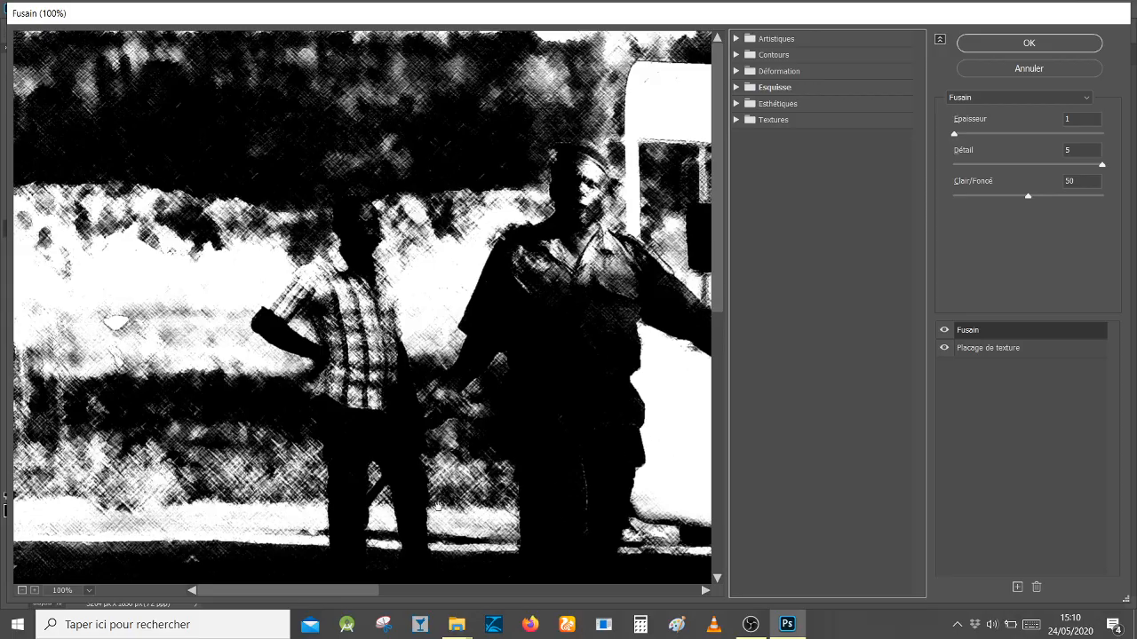
pyautogui.click(22, 591)
pyautogui.click(22, 591)
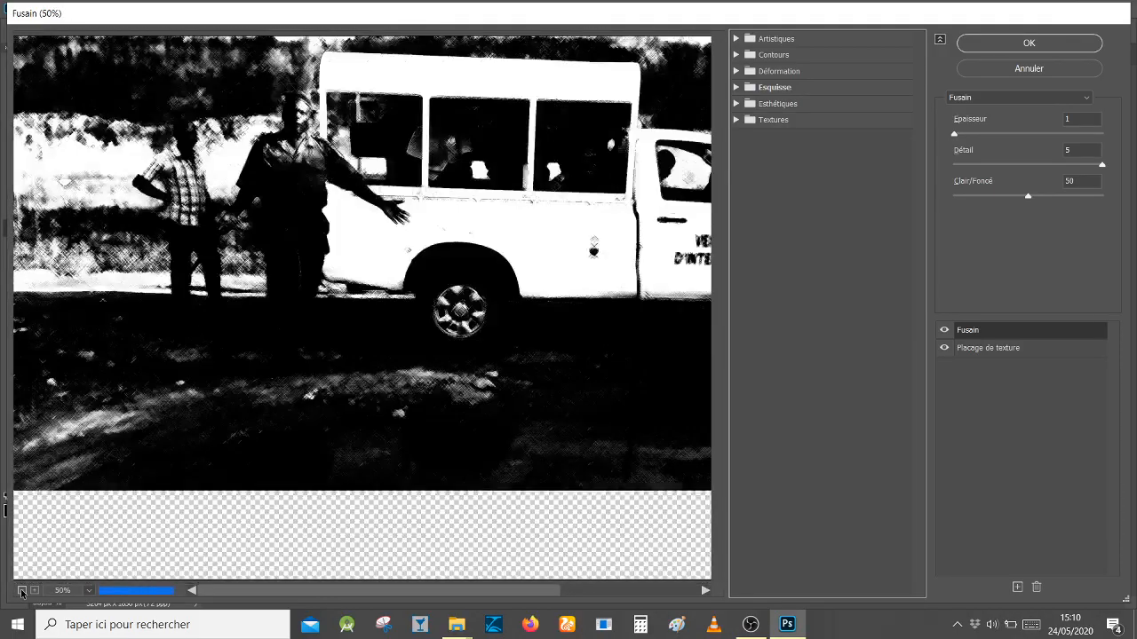
pyautogui.click(22, 591)
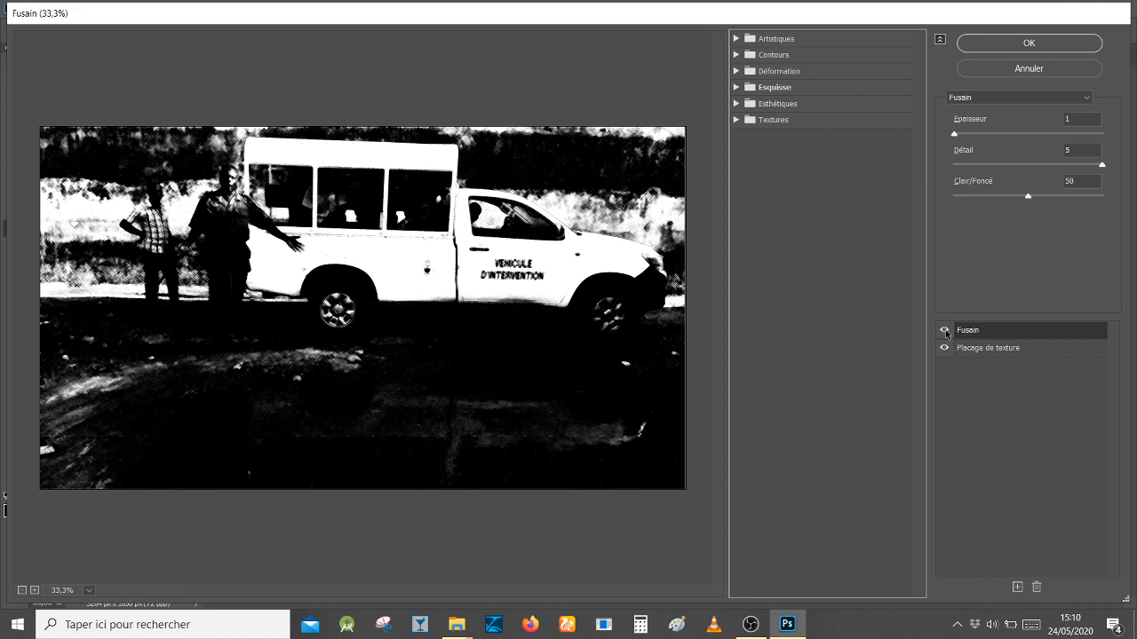
pyautogui.click(1035, 587)
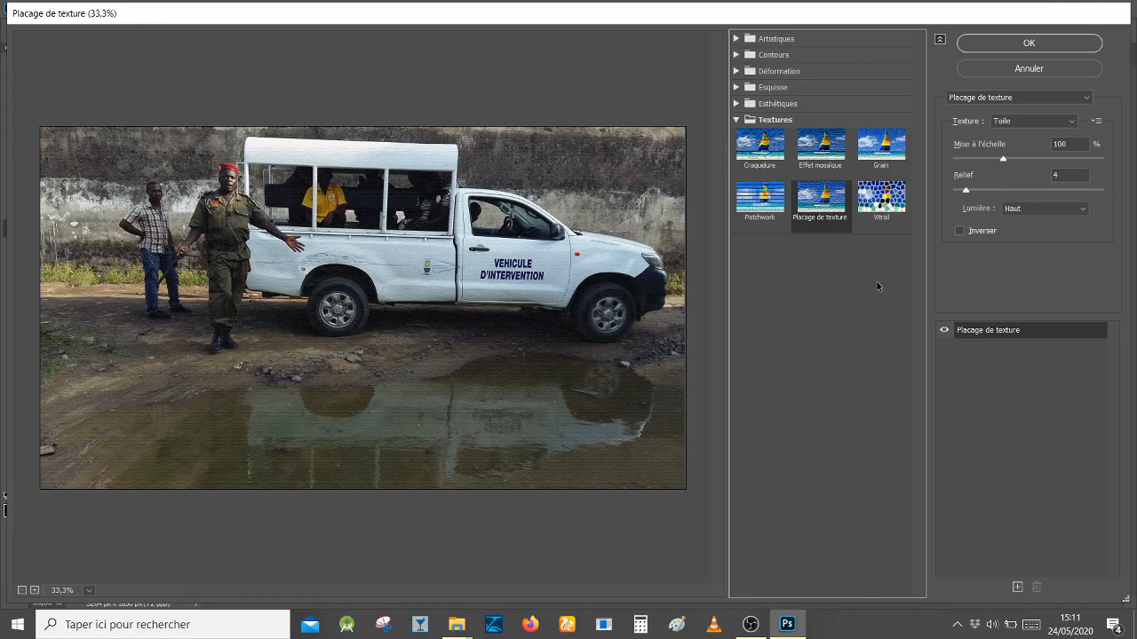
# Step: Replace the Placage de texture effect with the Aquarelle filter from the Artistiques category
pyautogui.click(736, 120)
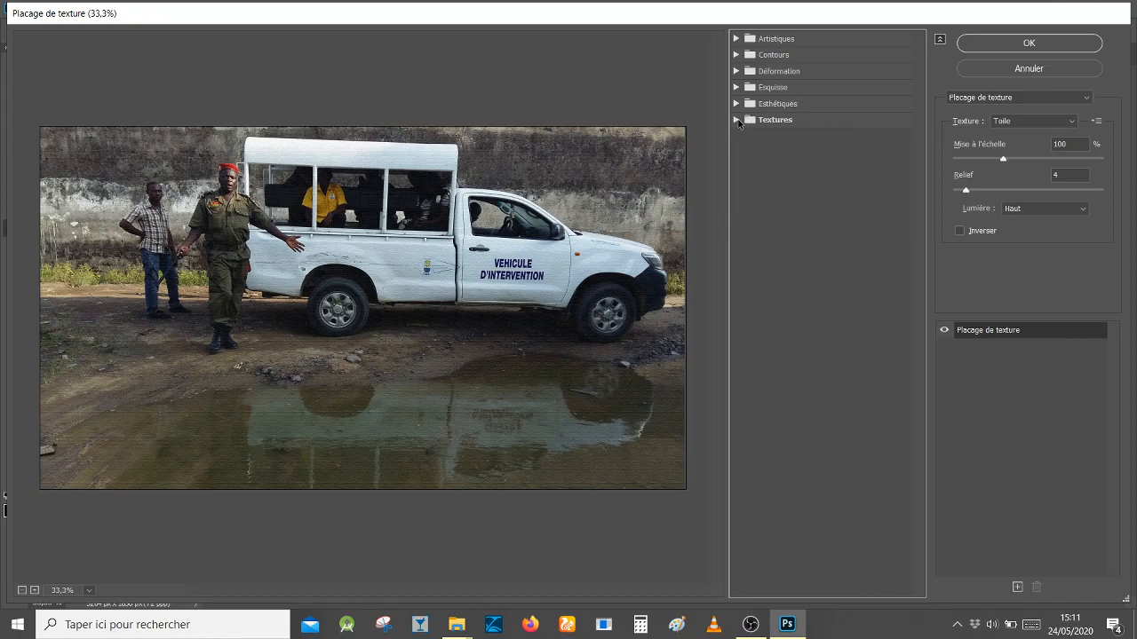
pyautogui.click(1086, 99)
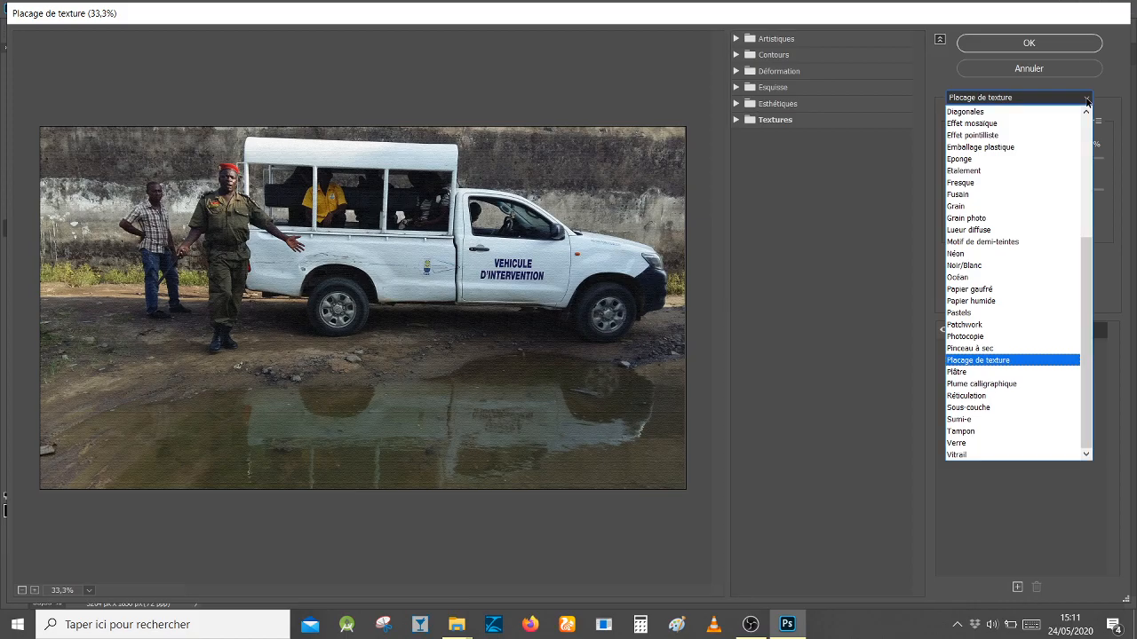
pyautogui.click(1086, 99)
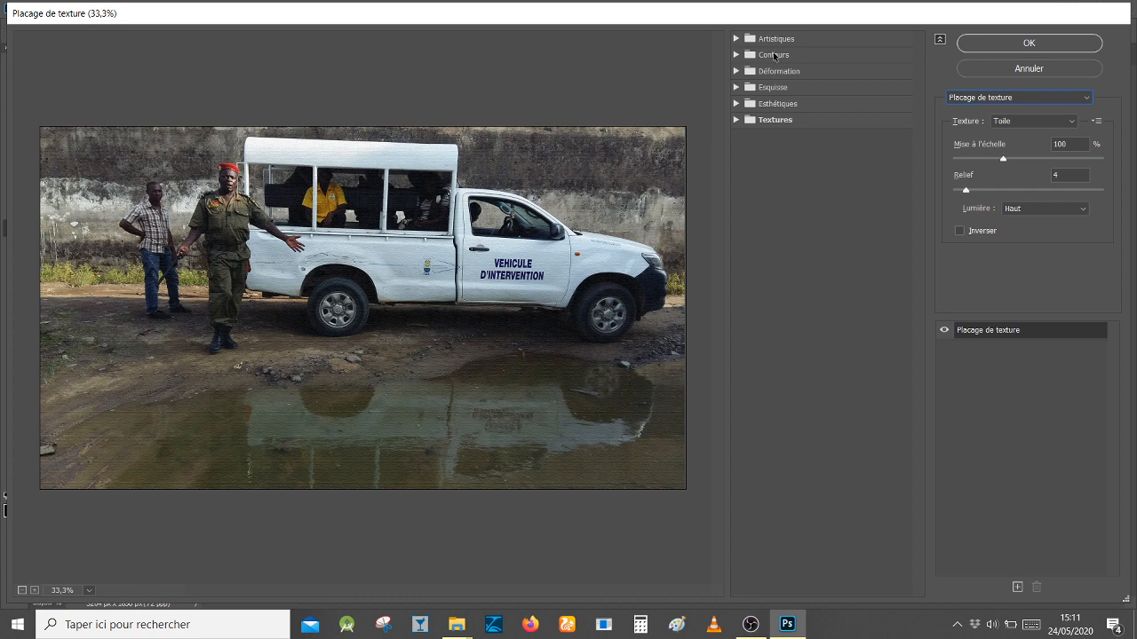
pyautogui.click(737, 40)
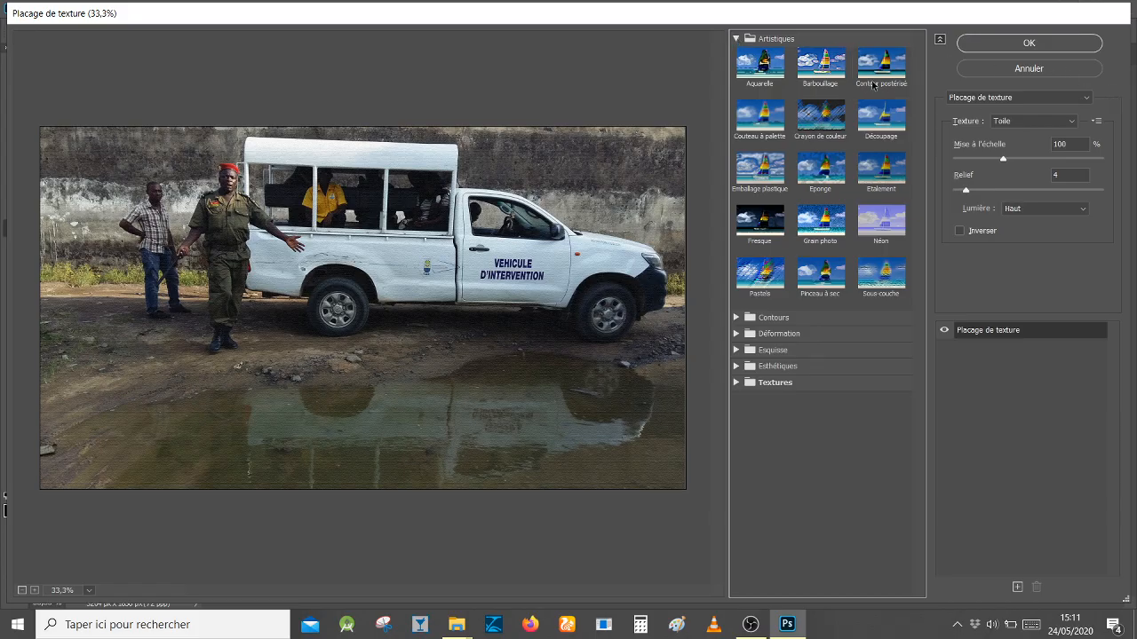
pyautogui.click(758, 66)
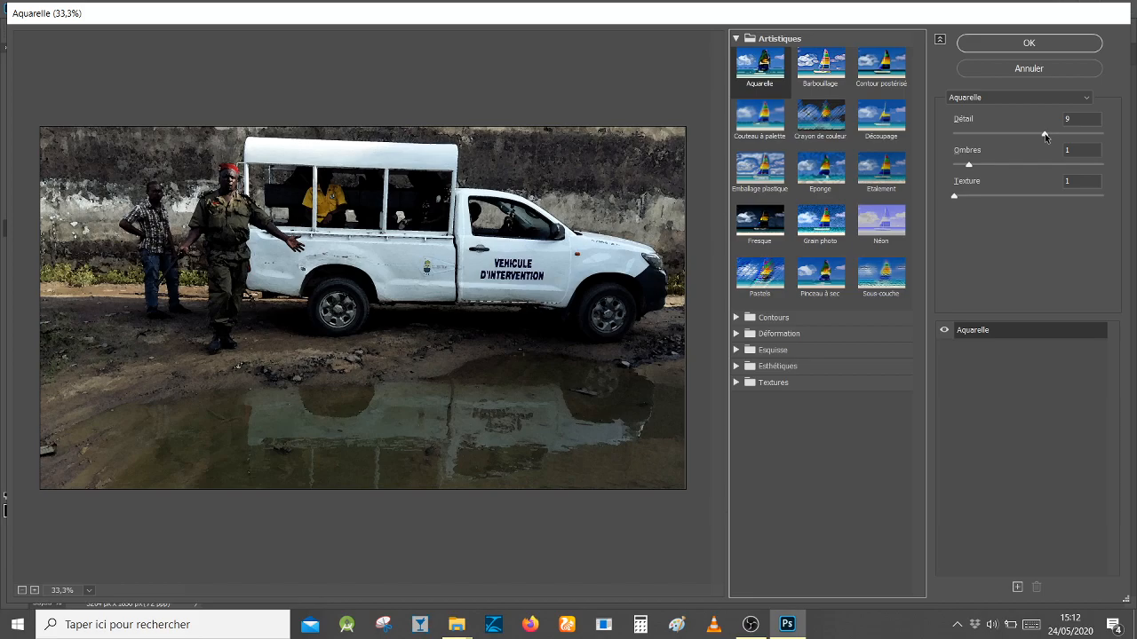
# Step: Set the Aquarelle filter's Détail to 1 and Ombres to 0, keeping Texture at 1
pyautogui.click(1045, 133)
pyautogui.moveTo(1044, 134); pyautogui.dragTo(940, 134)
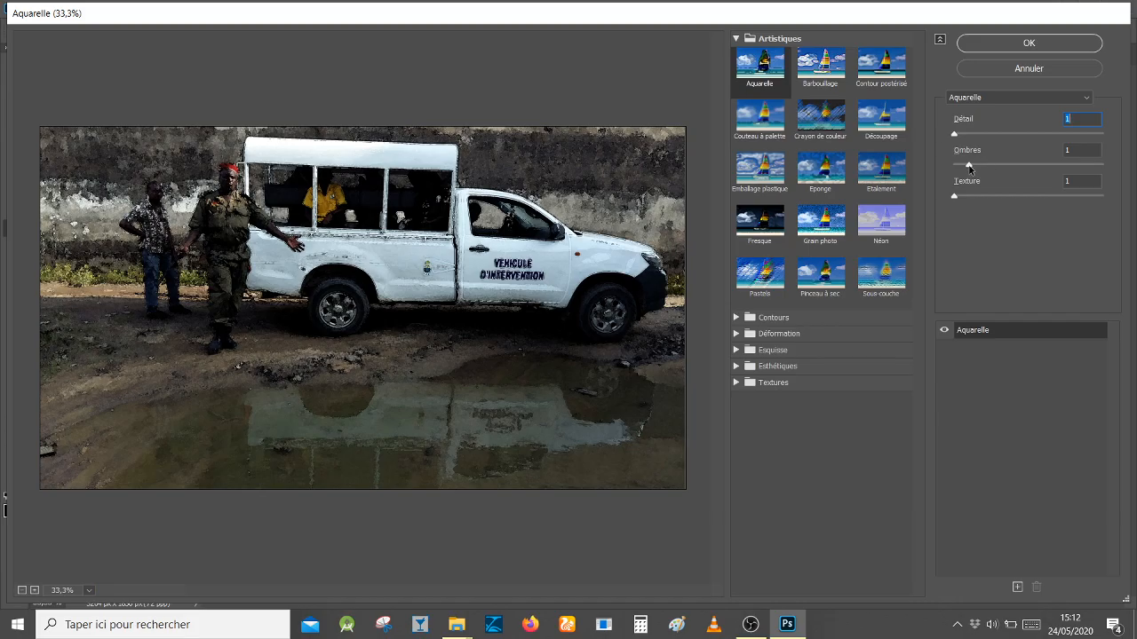
pyautogui.moveTo(969, 165); pyautogui.dragTo(955, 166)
pyautogui.click(958, 197)
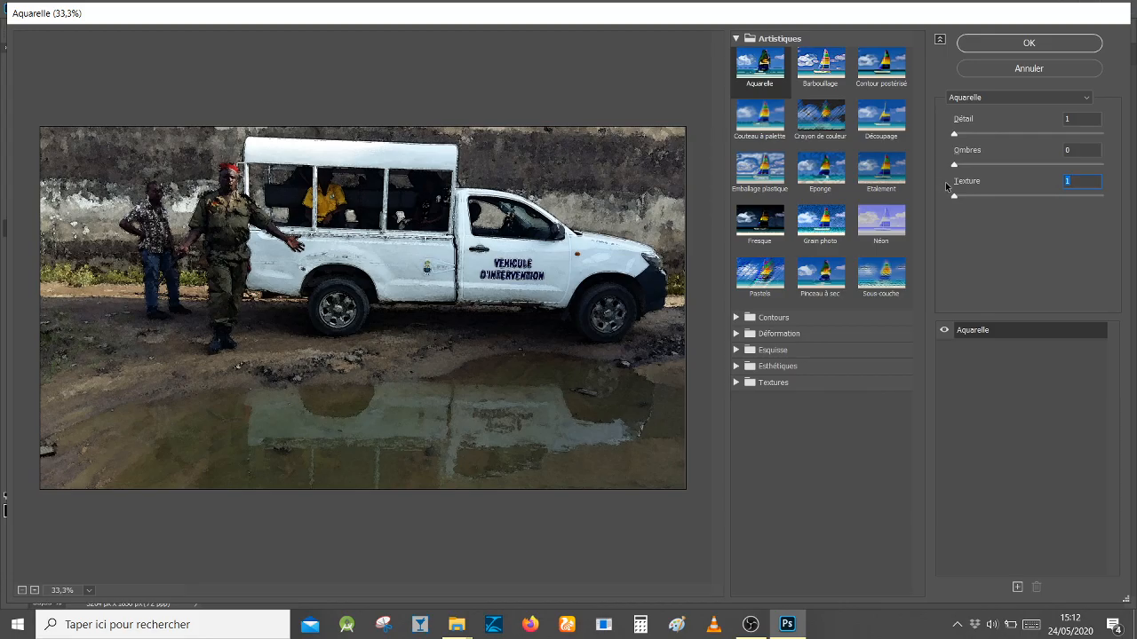
# Step: Raise the Aquarelle filter's settings to Détail 14, Ombres 10 and Texture 3
pyautogui.moveTo(954, 135); pyautogui.dragTo(1121, 137)
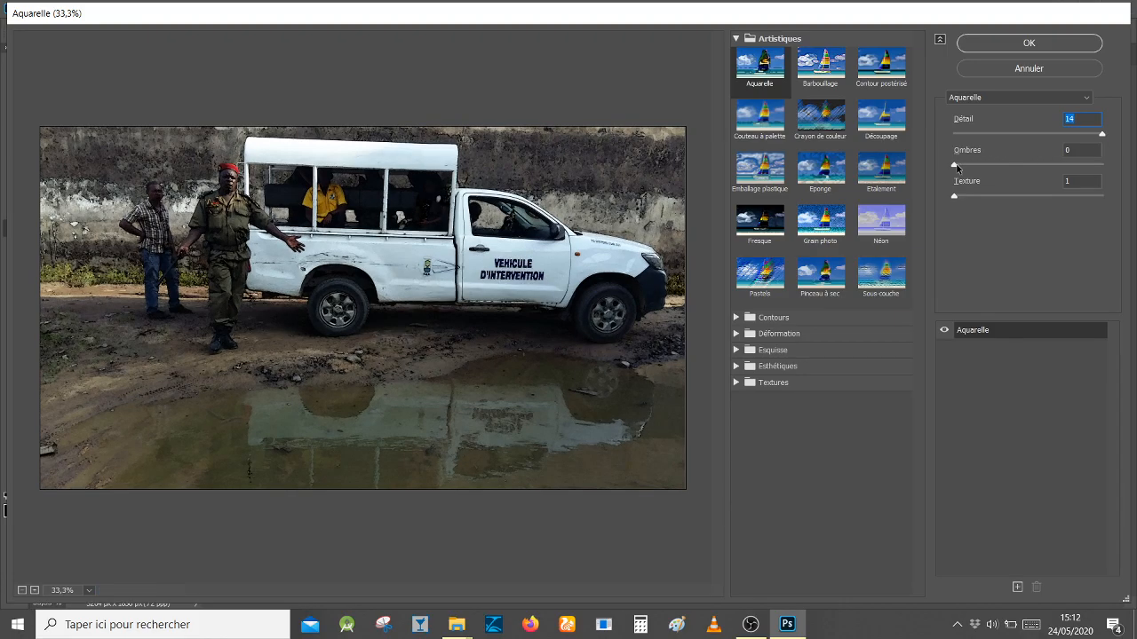
pyautogui.moveTo(955, 166); pyautogui.dragTo(1124, 173)
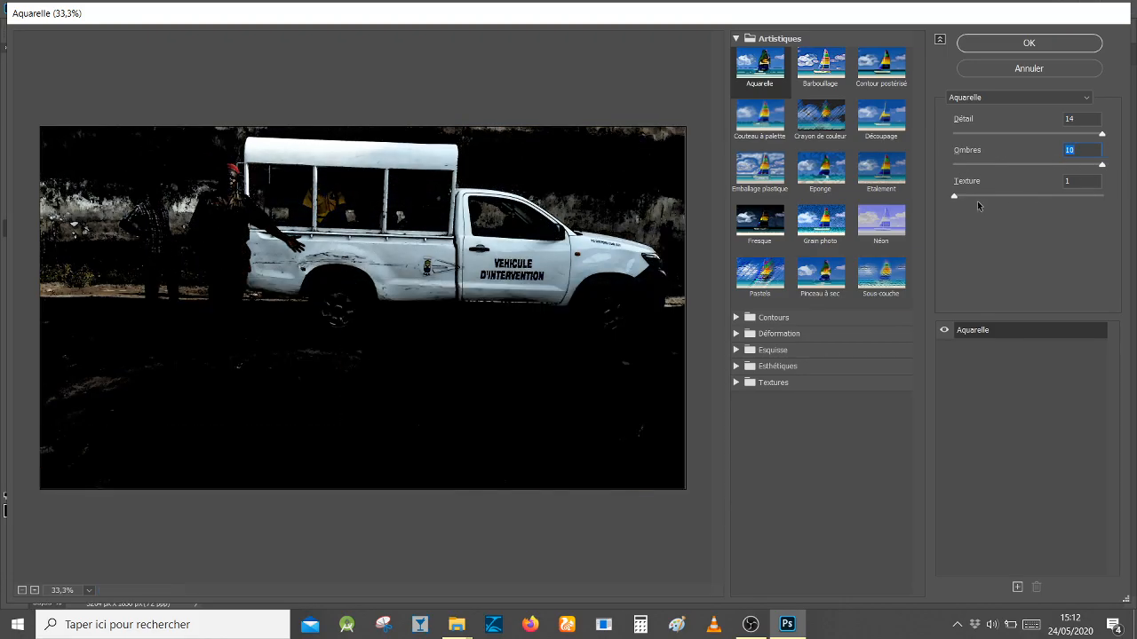
pyautogui.moveTo(955, 196); pyautogui.dragTo(1124, 199)
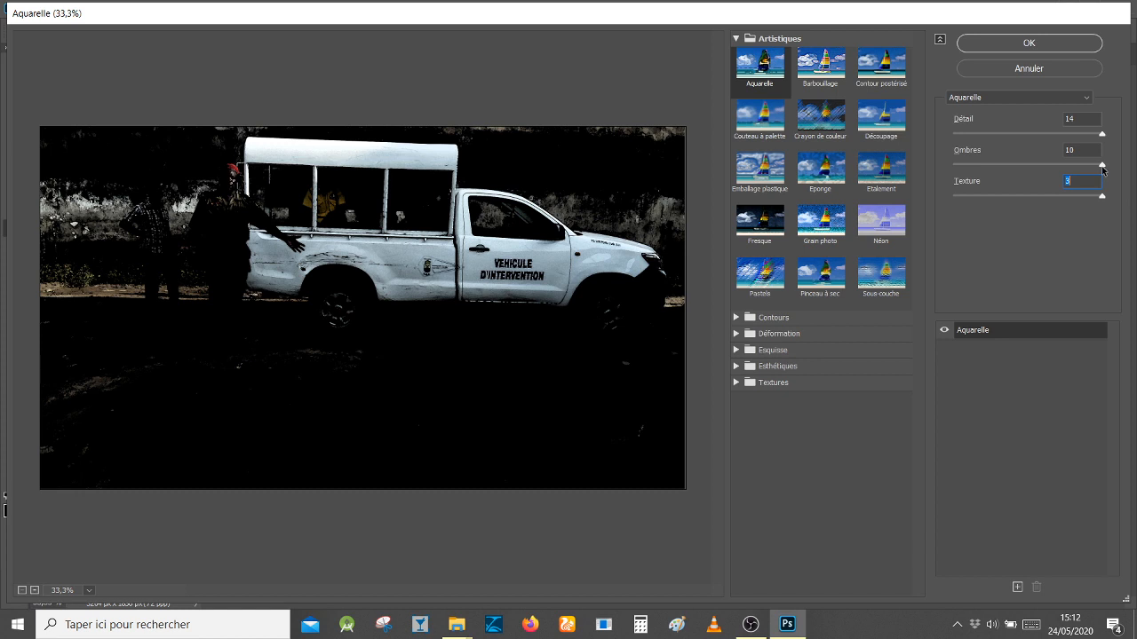
# Step: Lower the Aquarelle filter's Ombres to 0 and Texture to 1, and set Détail to 6 after previewing it at 1
pyautogui.moveTo(1102, 167); pyautogui.dragTo(915, 167)
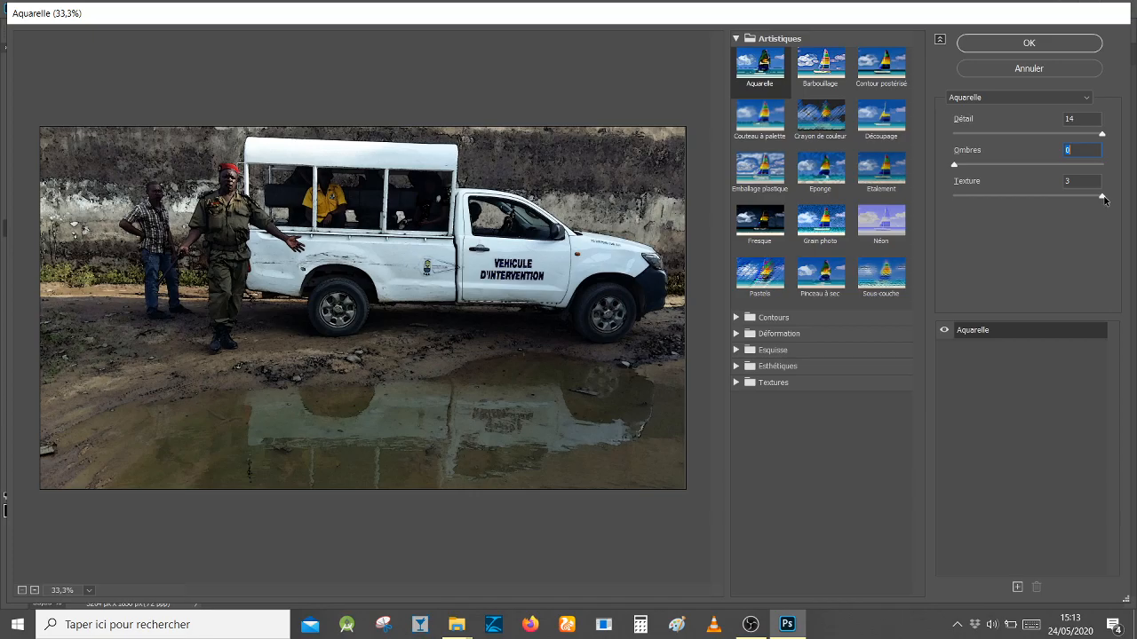
pyautogui.moveTo(1105, 199); pyautogui.dragTo(950, 196)
pyautogui.moveTo(1102, 134); pyautogui.dragTo(943, 138)
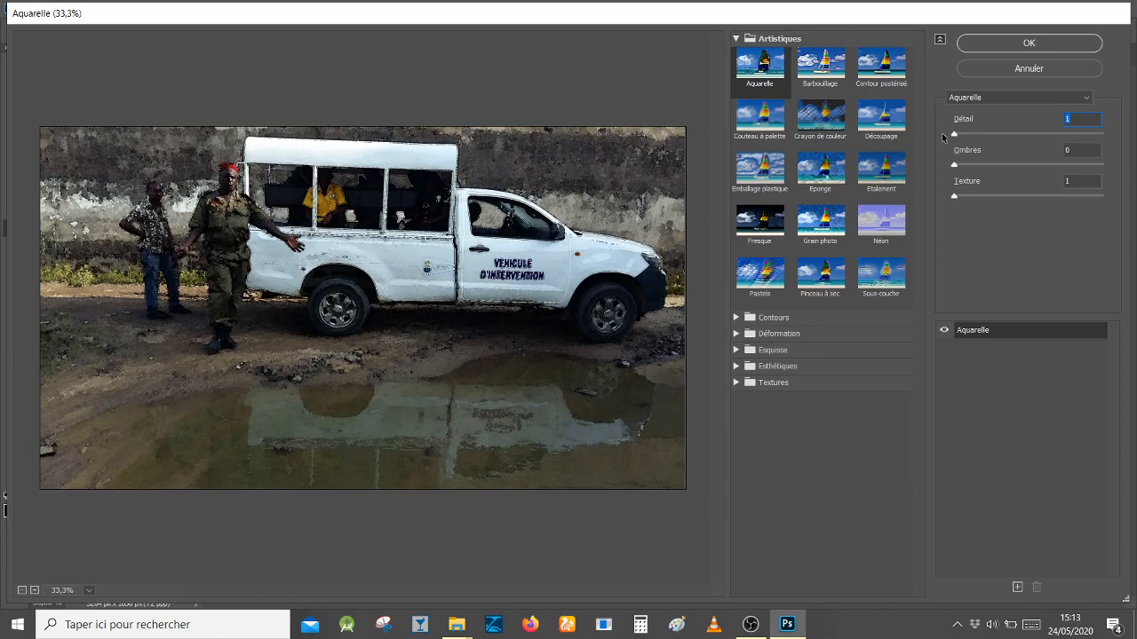
pyautogui.moveTo(954, 134); pyautogui.dragTo(960, 135)
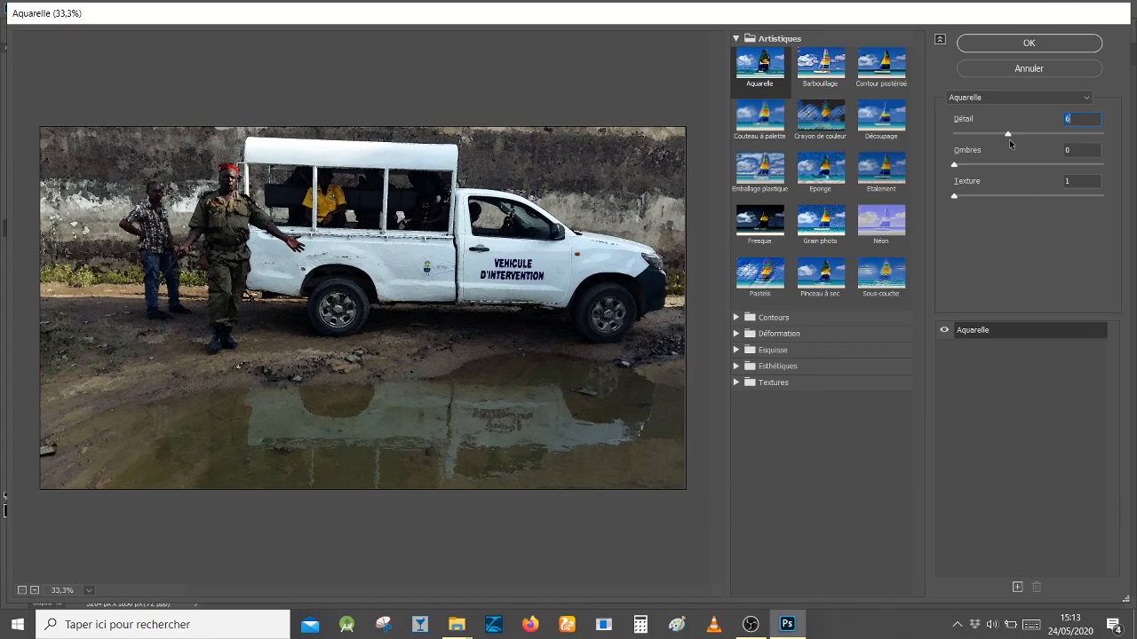
# Step: Replace the Aquarelle effect with the Barbouillage filter
pyautogui.click(1087, 95)
pyautogui.click(1086, 97)
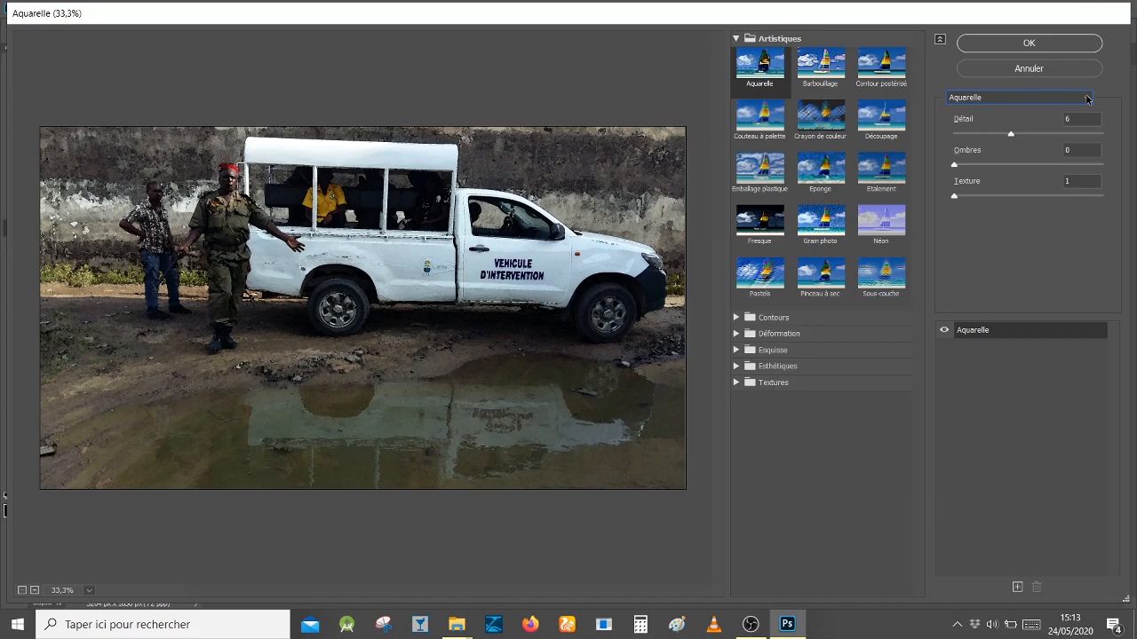
pyautogui.press('Down')
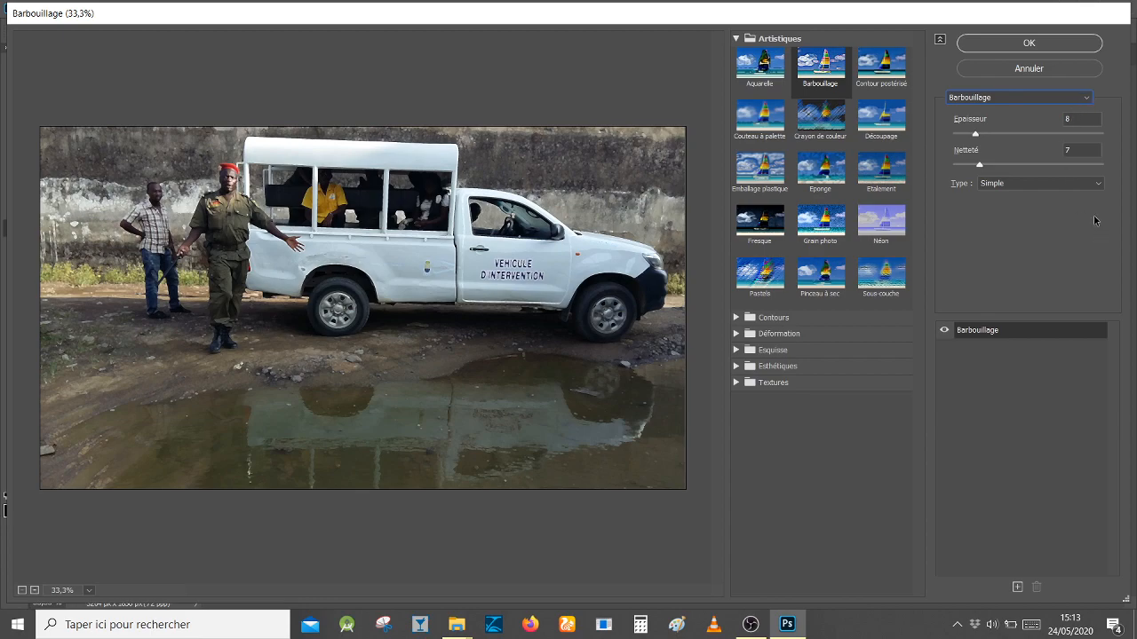
# Step: Preview the Barbouillage types Esquisse claire, Esquisse sombre, Net large, Flou large and Touches in turn
pyautogui.click(1056, 188)
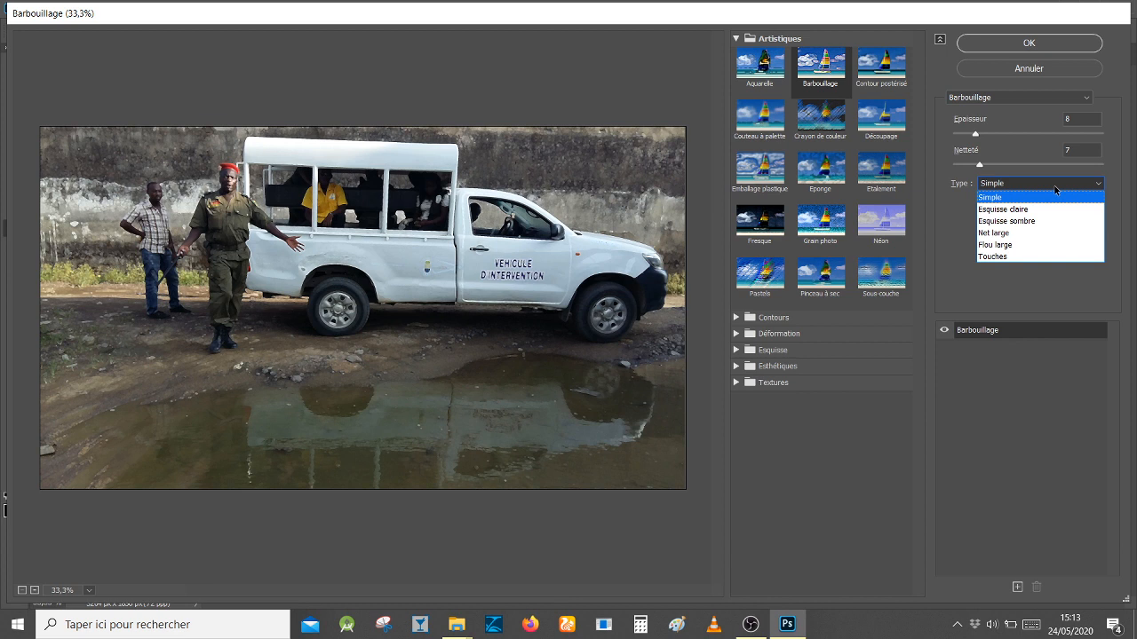
pyautogui.click(1047, 209)
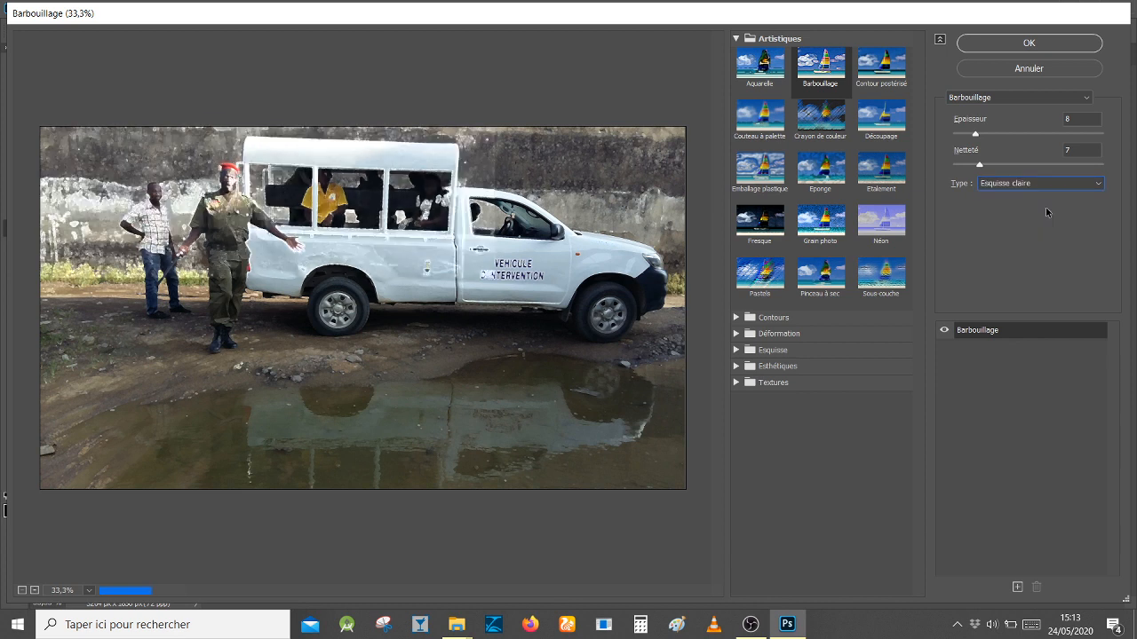
pyautogui.click(1043, 185)
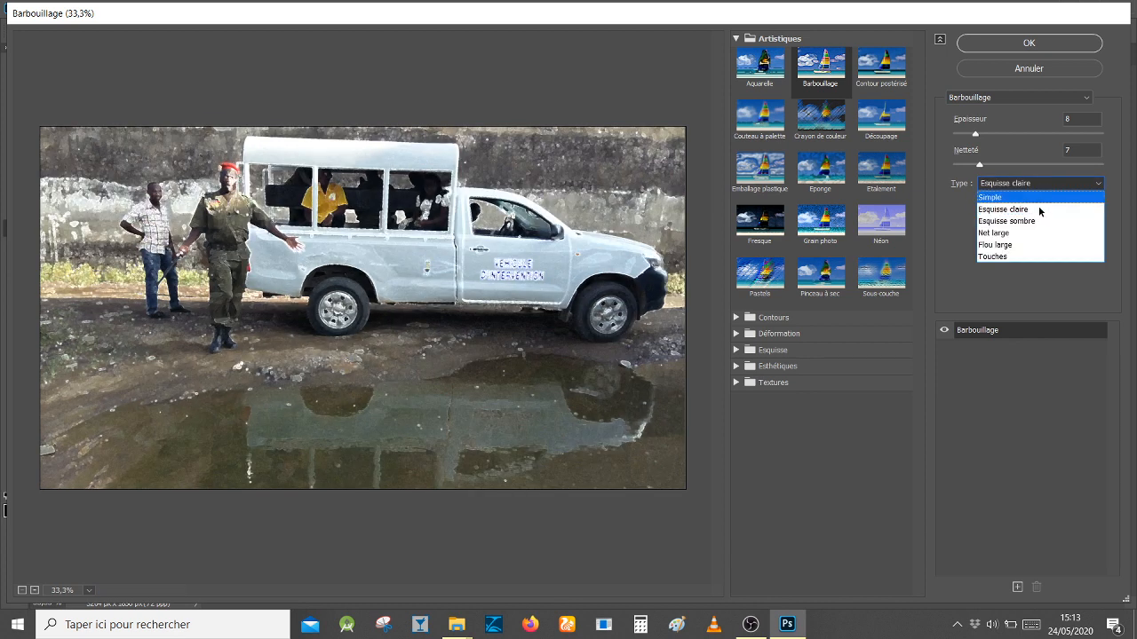
pyautogui.click(1037, 218)
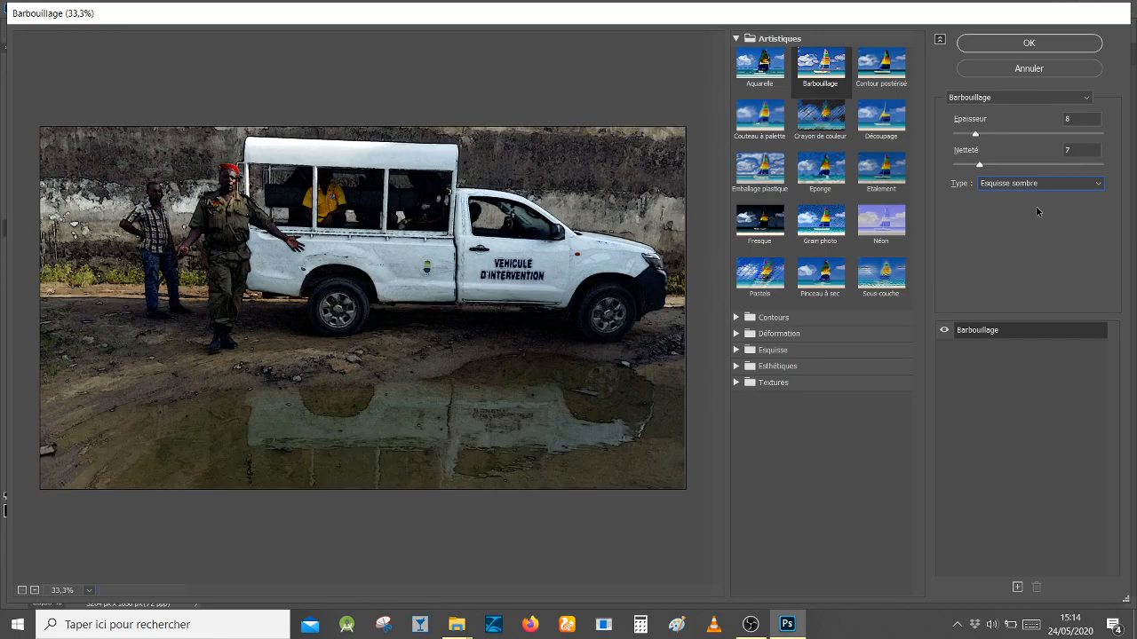
pyautogui.click(1037, 186)
pyautogui.click(1032, 232)
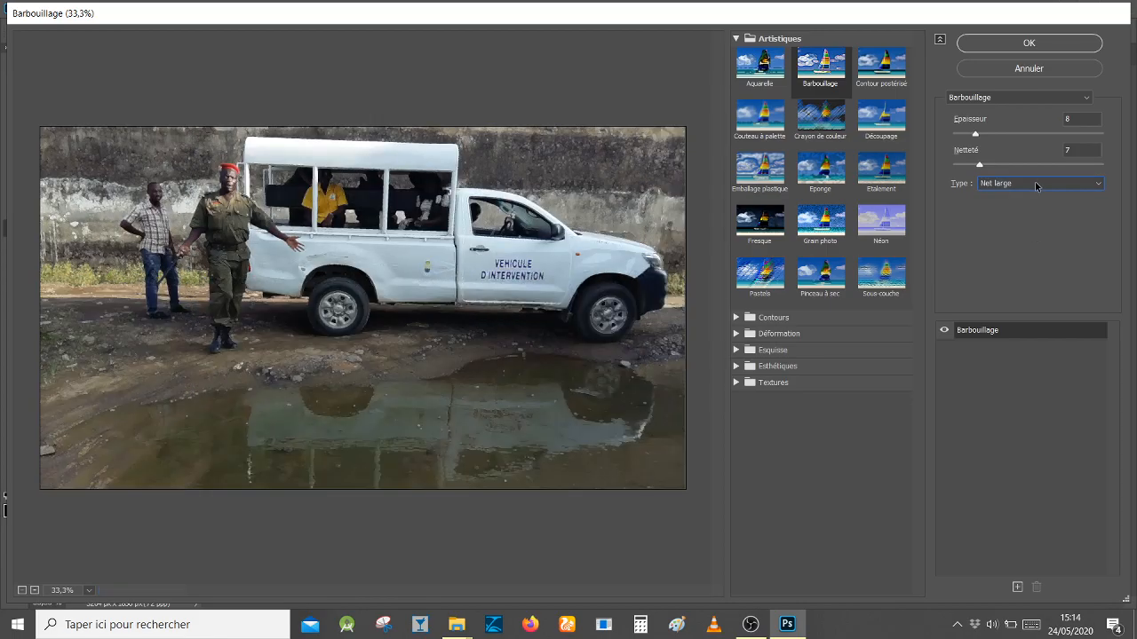
pyautogui.click(1038, 184)
pyautogui.click(1023, 246)
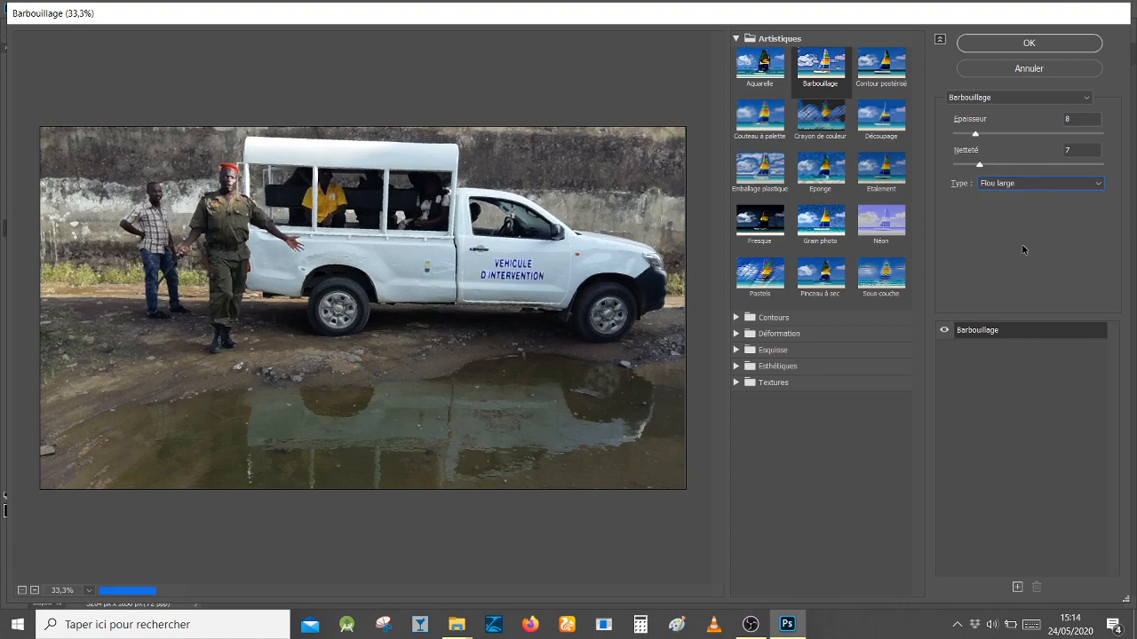
pyautogui.click(1028, 184)
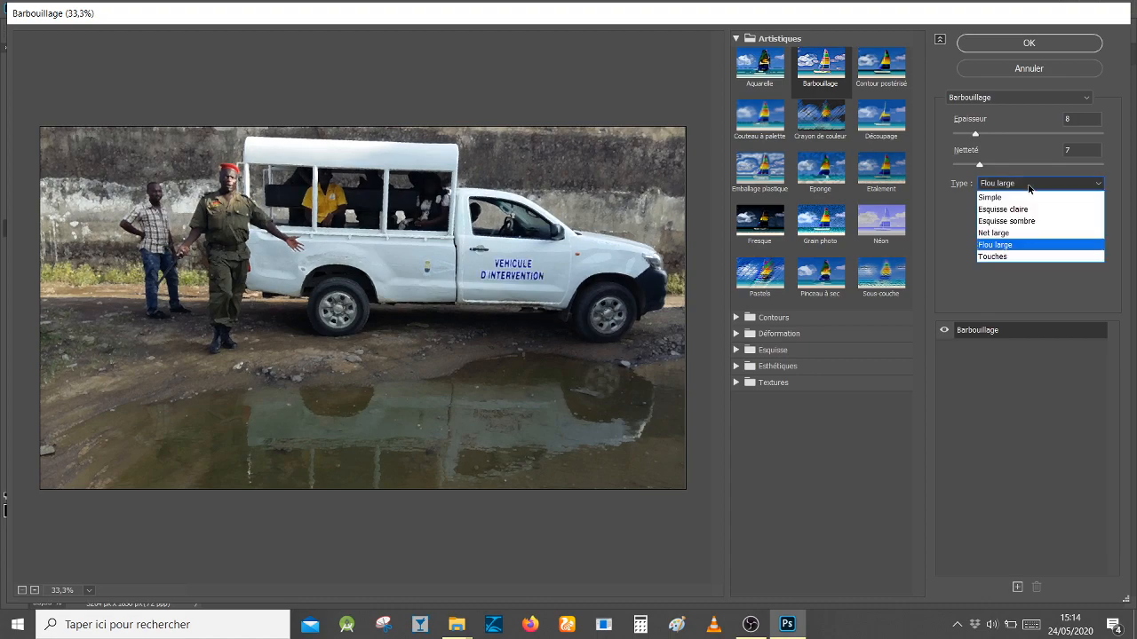
pyautogui.click(1024, 256)
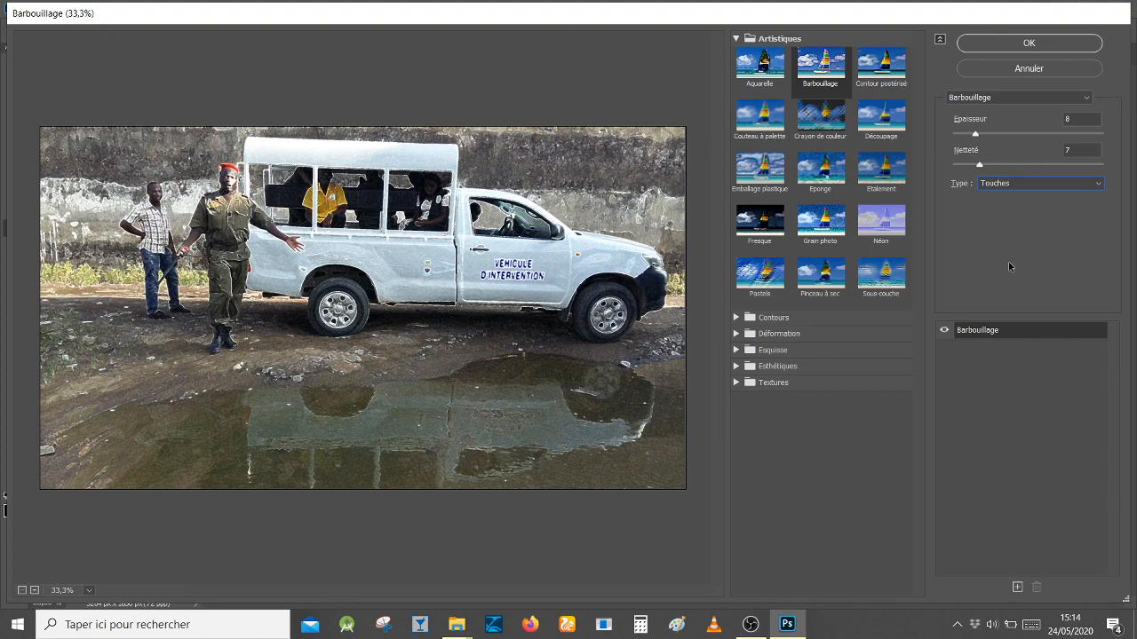
# Step: Return the Barbouillage filter's type to Simple
pyautogui.click(1028, 183)
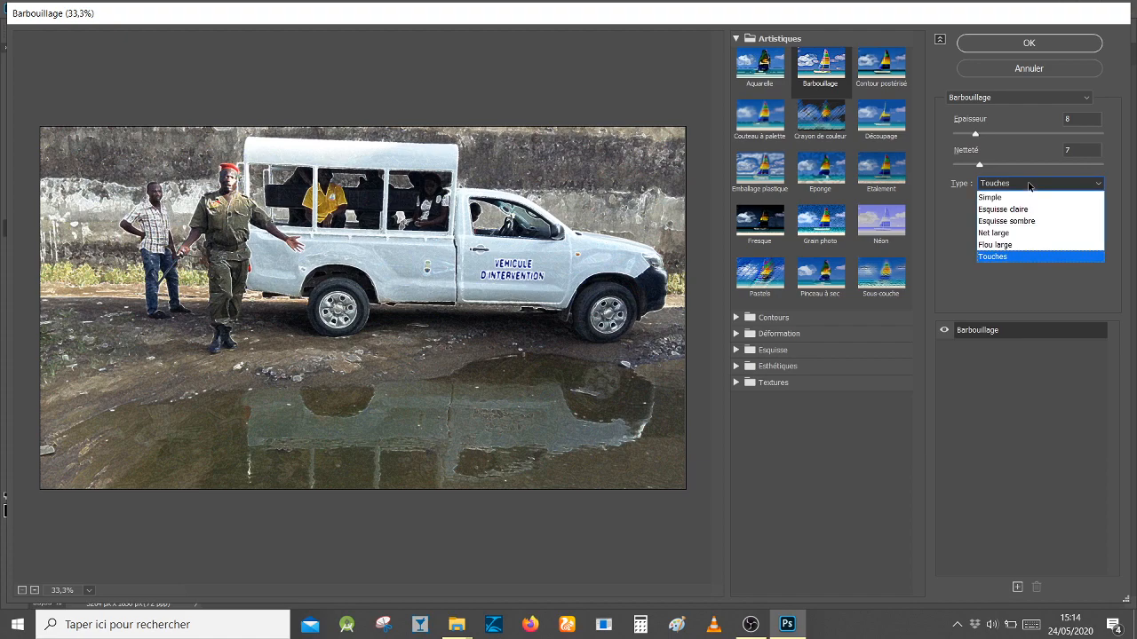
pyautogui.click(1022, 202)
pyautogui.click(1022, 189)
pyautogui.click(1023, 196)
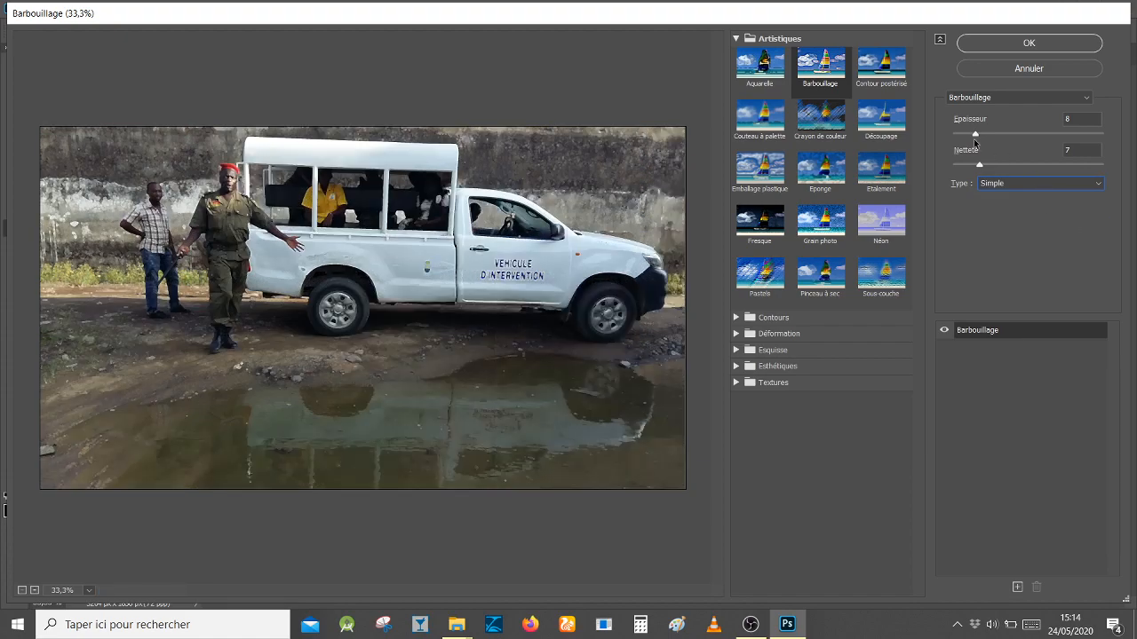
# Step: Preview the Barbouillage filter's Epaisseur at 1 and 32, and set Epaisseur to 50 and Netteté to 40
pyautogui.moveTo(974, 135); pyautogui.dragTo(953, 134)
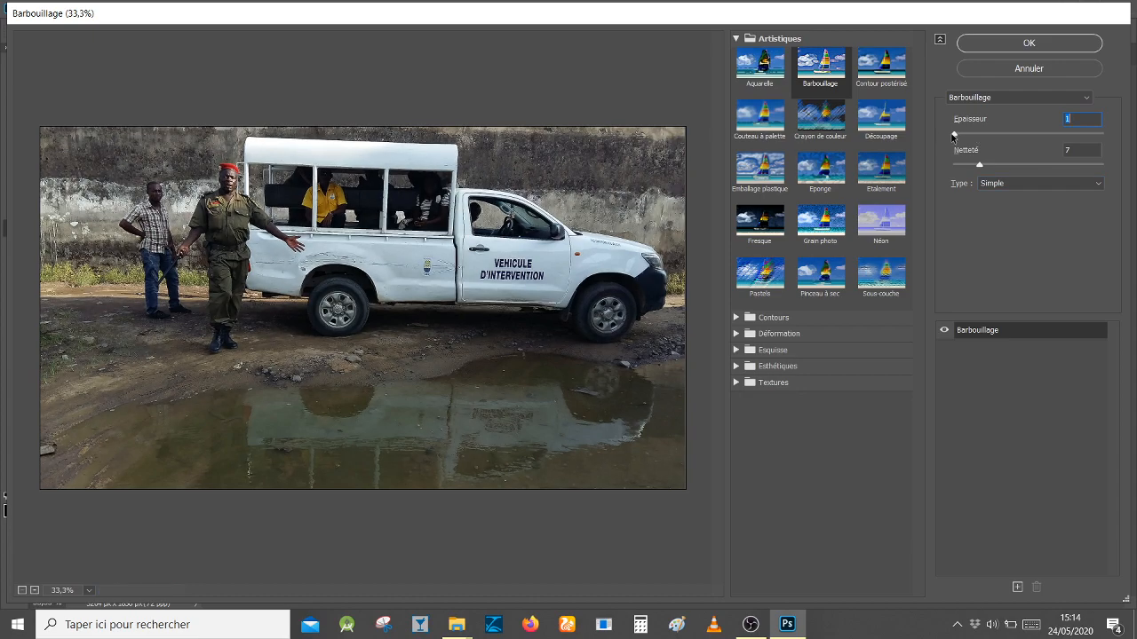
pyautogui.moveTo(955, 135); pyautogui.dragTo(1050, 135)
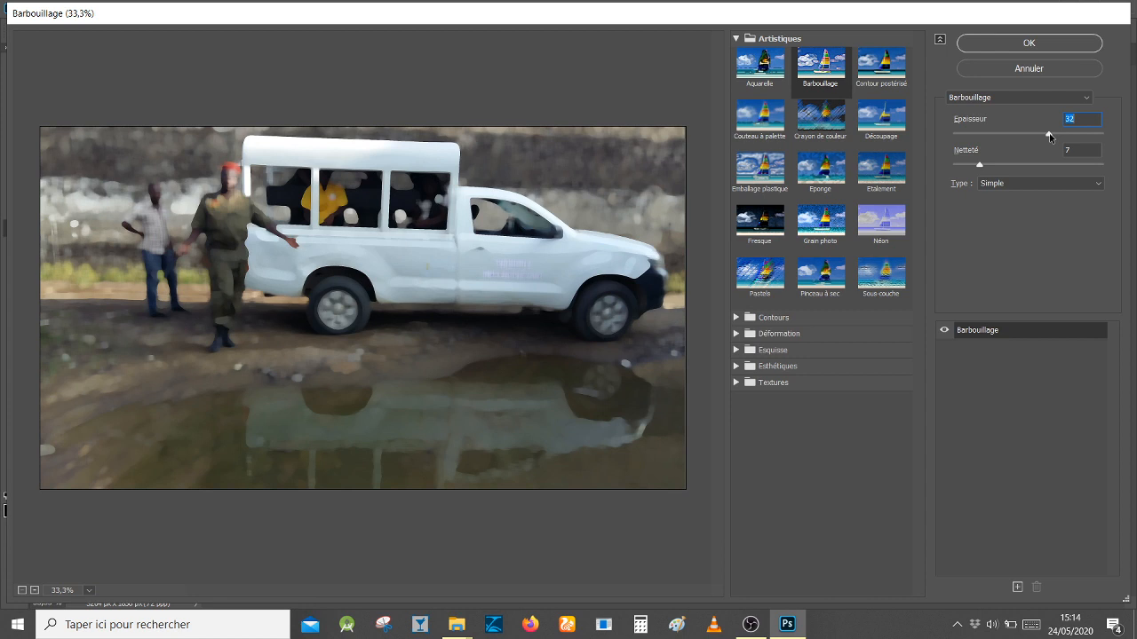
pyautogui.moveTo(1049, 135); pyautogui.dragTo(1104, 135)
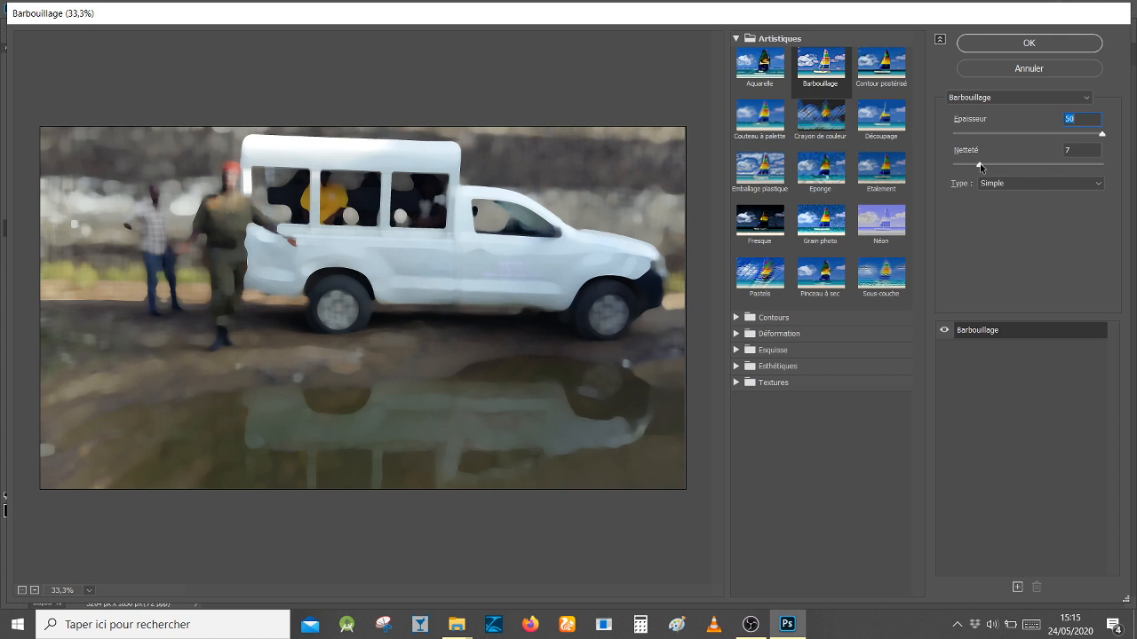
pyautogui.moveTo(980, 167); pyautogui.dragTo(1110, 169)
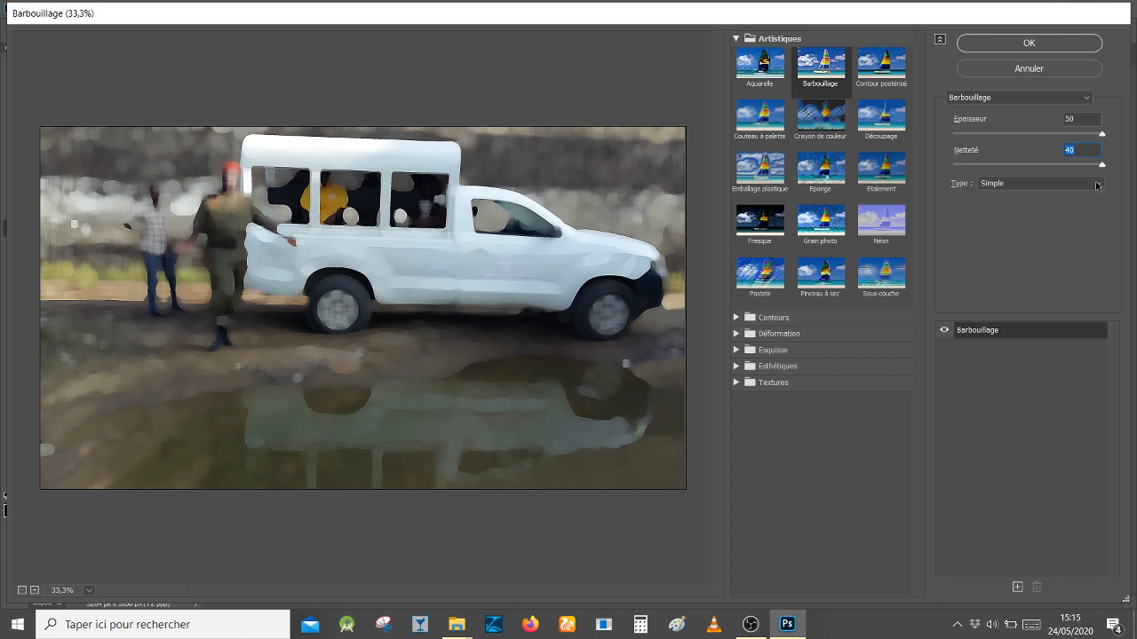
# Step: Try the types Esquisse claire, Esquisse sombre and Net large with the Barbouillage filter at Epaisseur 50 and Netteté 40
pyautogui.click(1098, 185)
pyautogui.click(1079, 210)
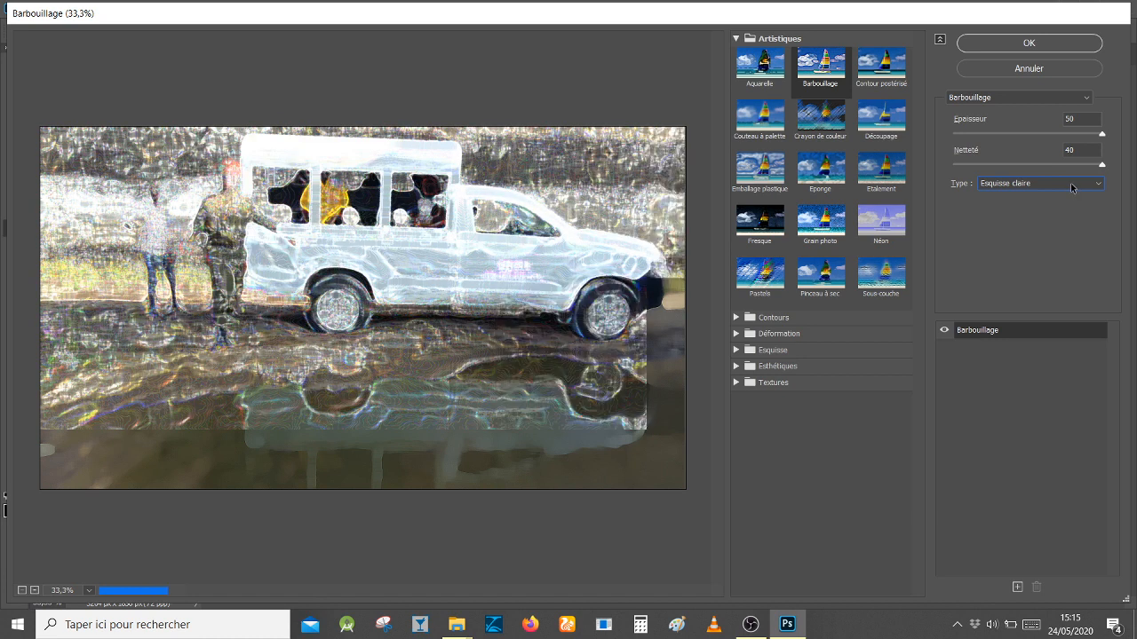
pyautogui.click(1072, 185)
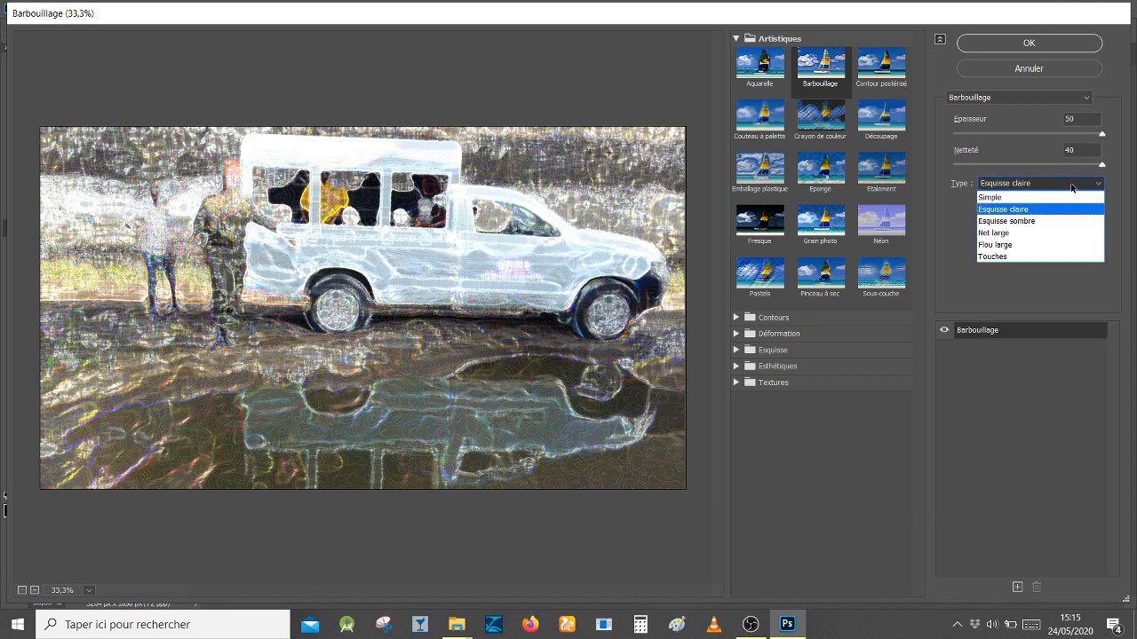
pyautogui.click(1056, 219)
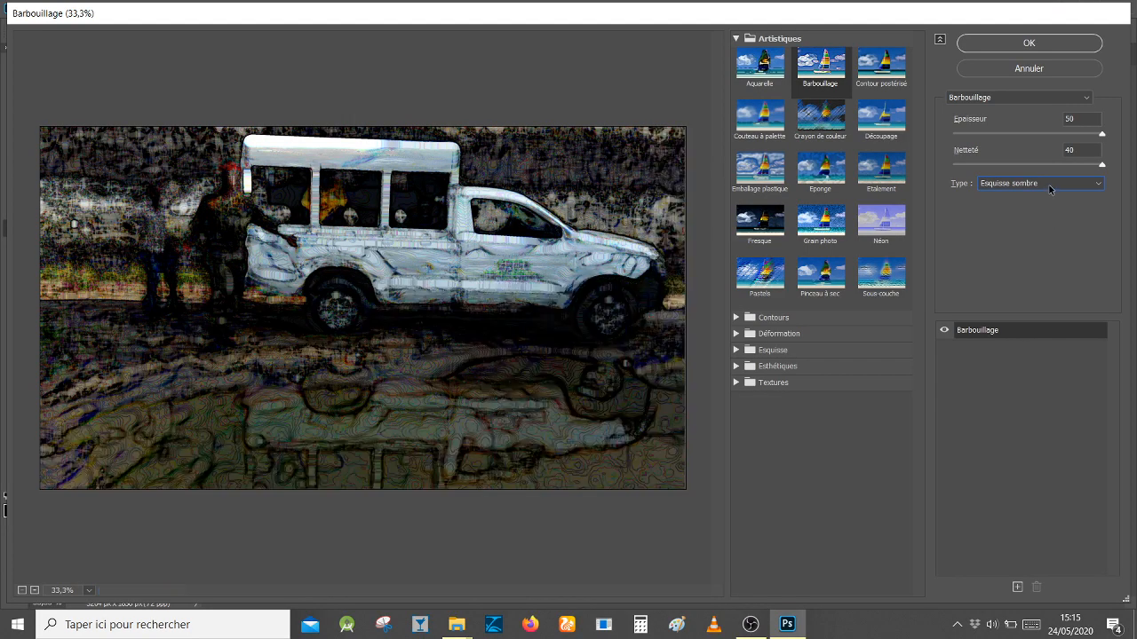
pyautogui.click(1049, 185)
pyautogui.click(1025, 233)
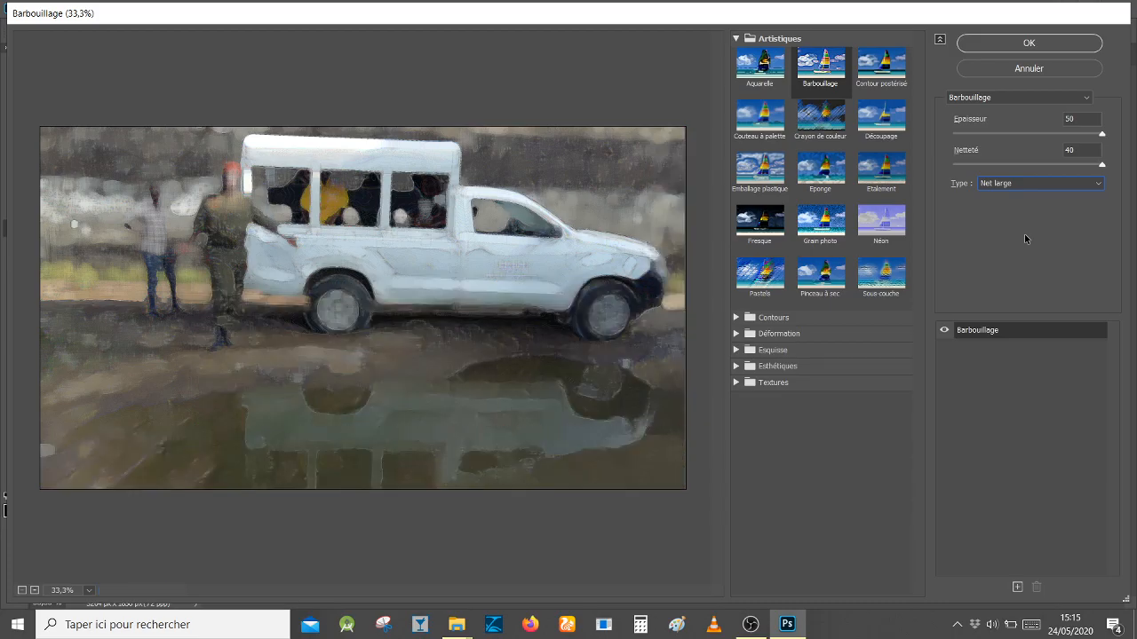
# Step: Compare the Flou large and Touches types for the Barbouillage filter, and set the type back to Flou large
pyautogui.click(1037, 185)
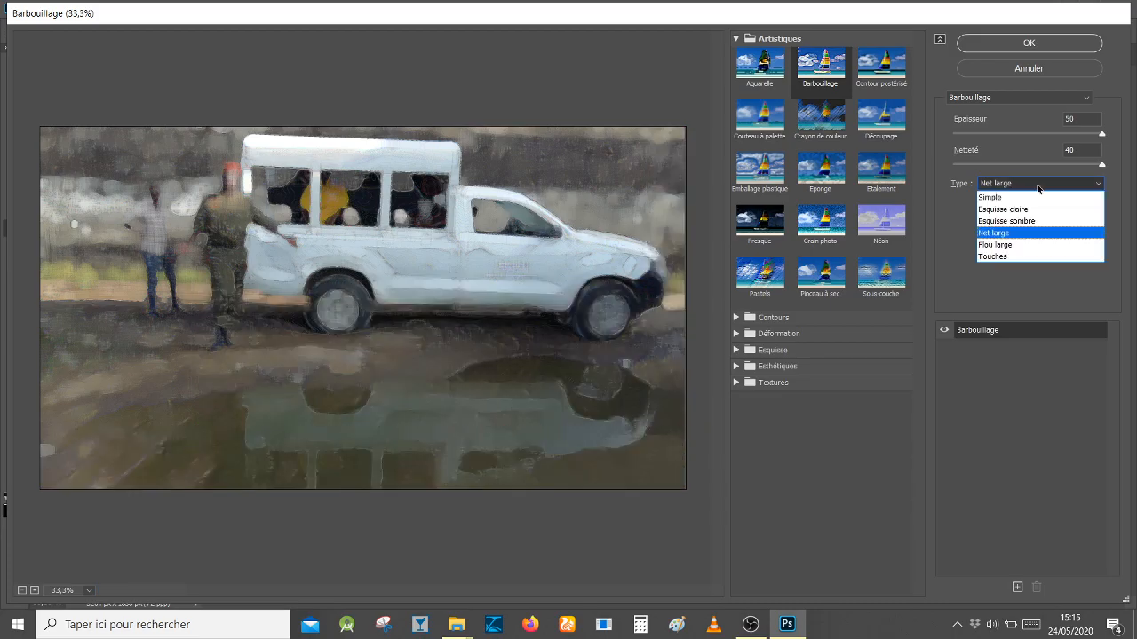
pyautogui.click(1020, 245)
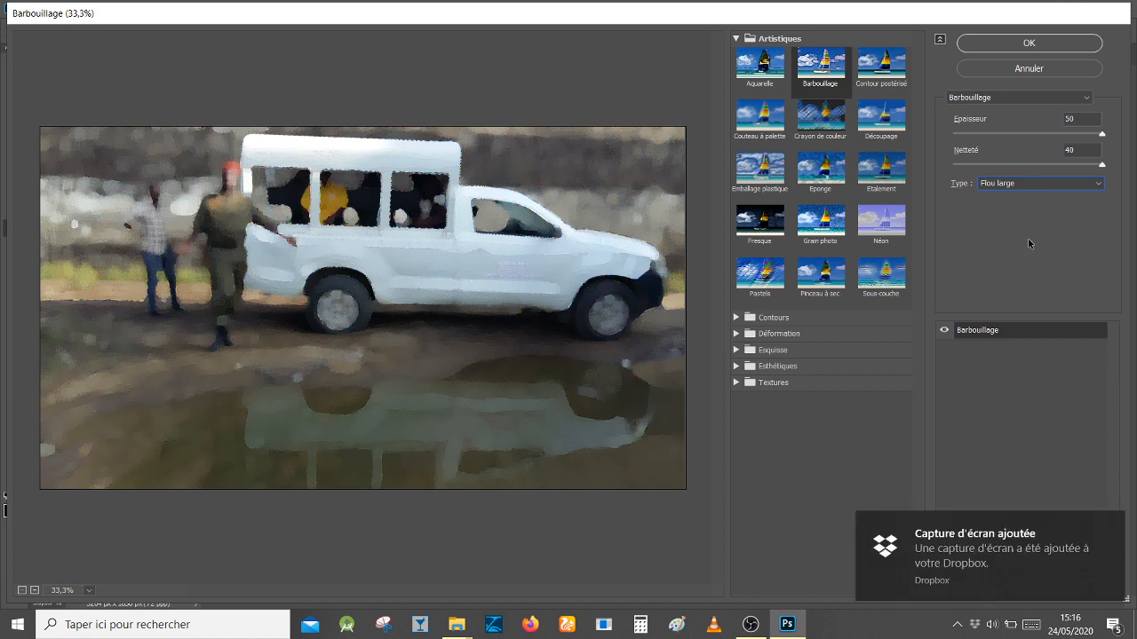
pyautogui.click(1040, 185)
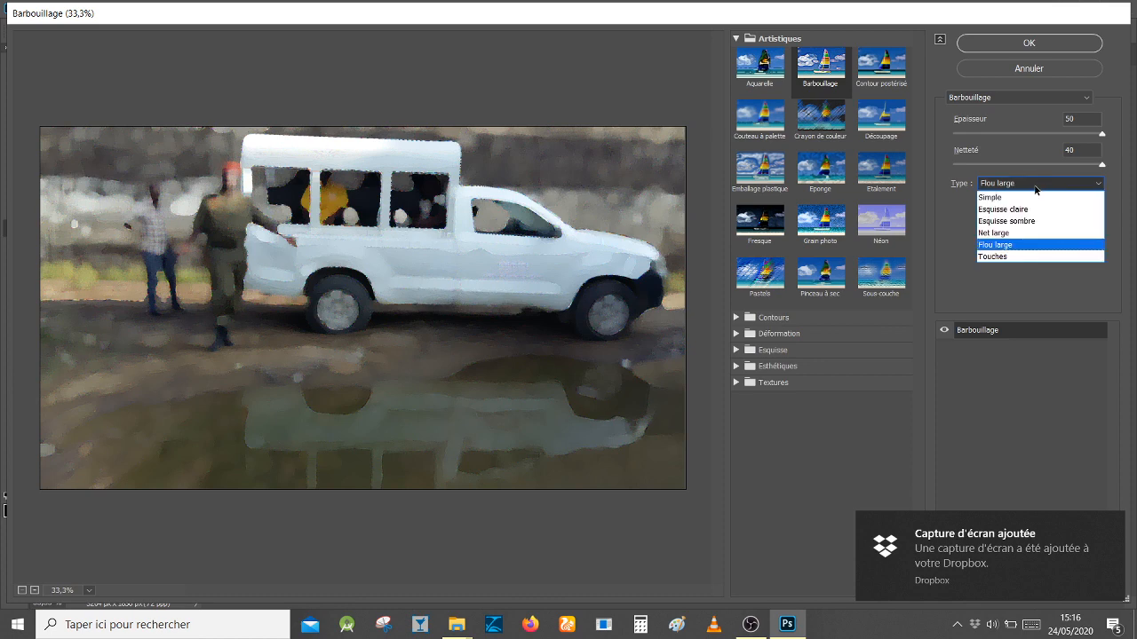
pyautogui.click(1024, 256)
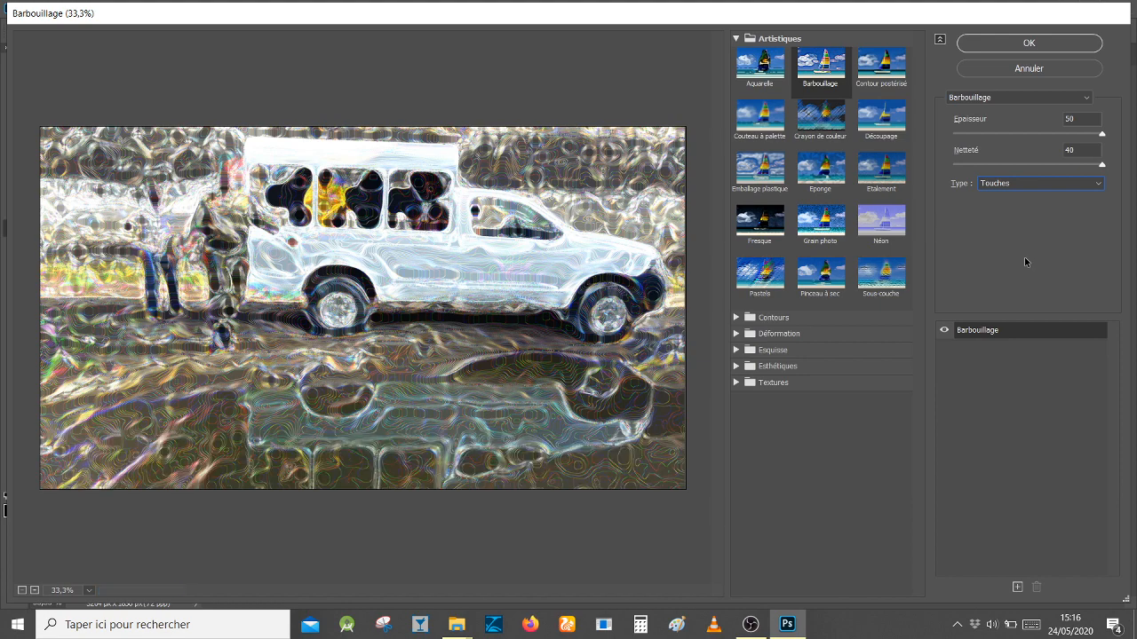
pyautogui.click(1038, 183)
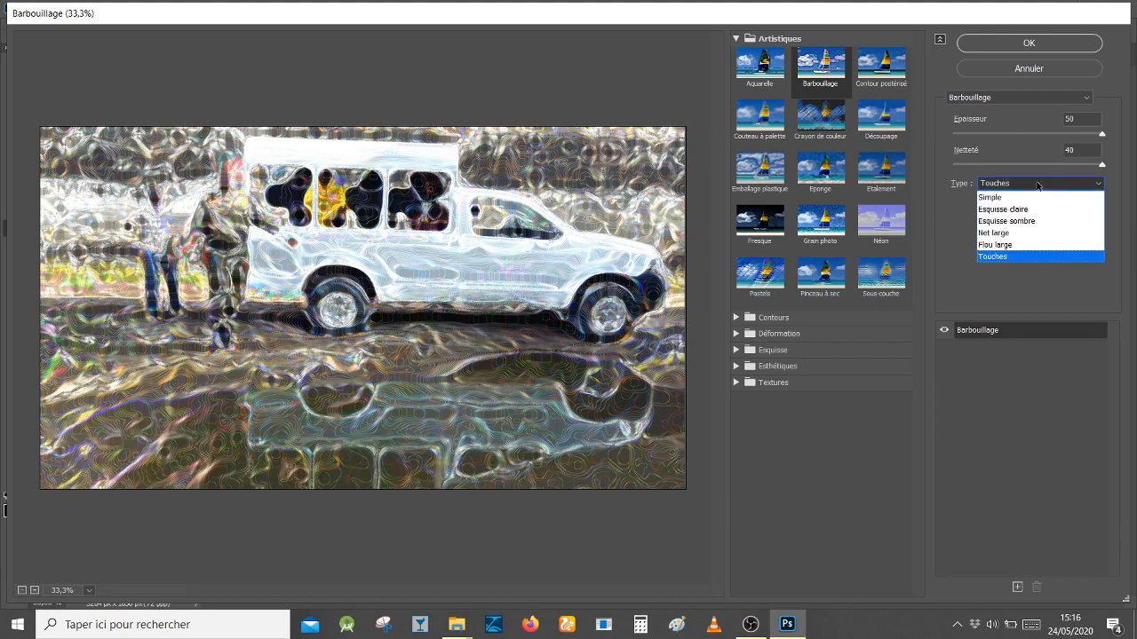
pyautogui.click(1028, 245)
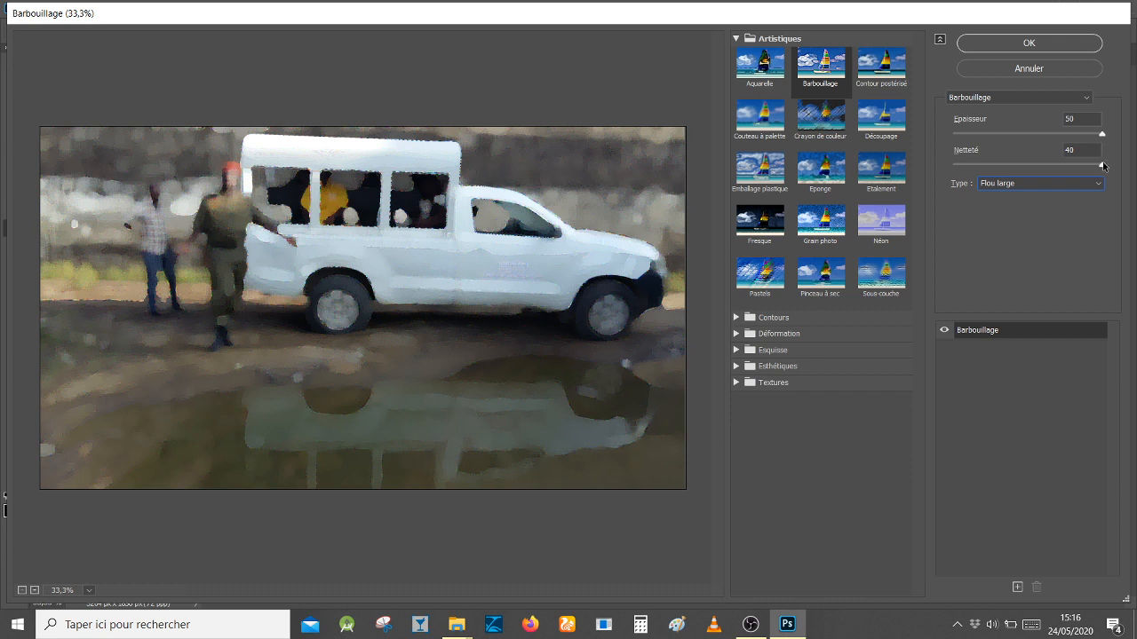
# Step: Try the Barbouillage filter's Netteté at 0, restore it to 40, and set Epaisseur to 1
pyautogui.moveTo(1102, 168); pyautogui.dragTo(956, 167)
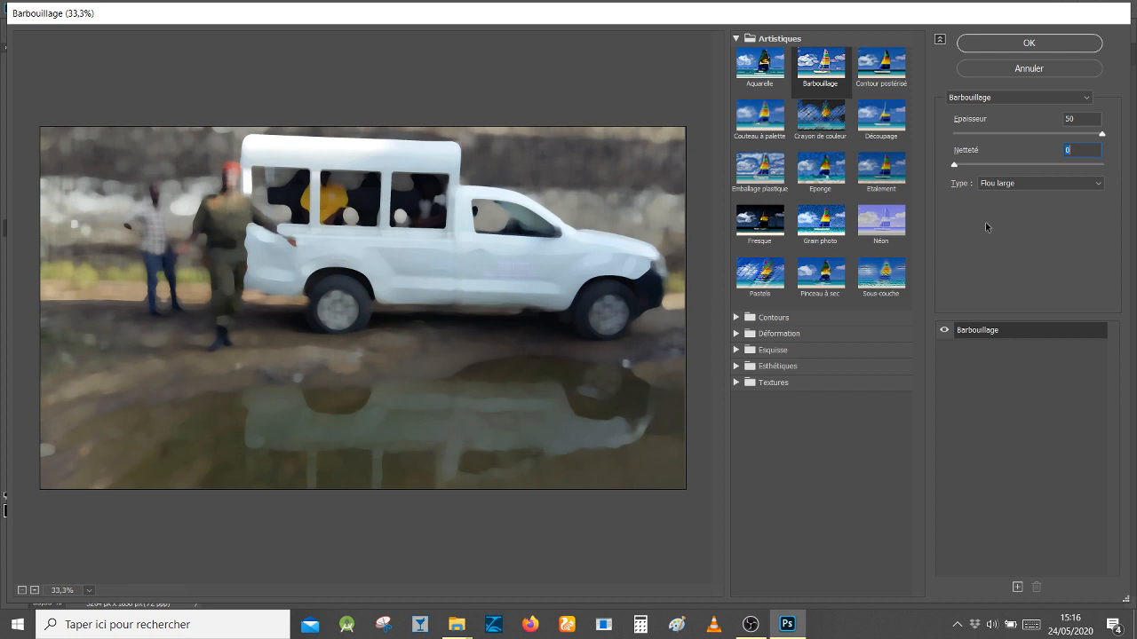
pyautogui.moveTo(955, 166); pyautogui.dragTo(1106, 180)
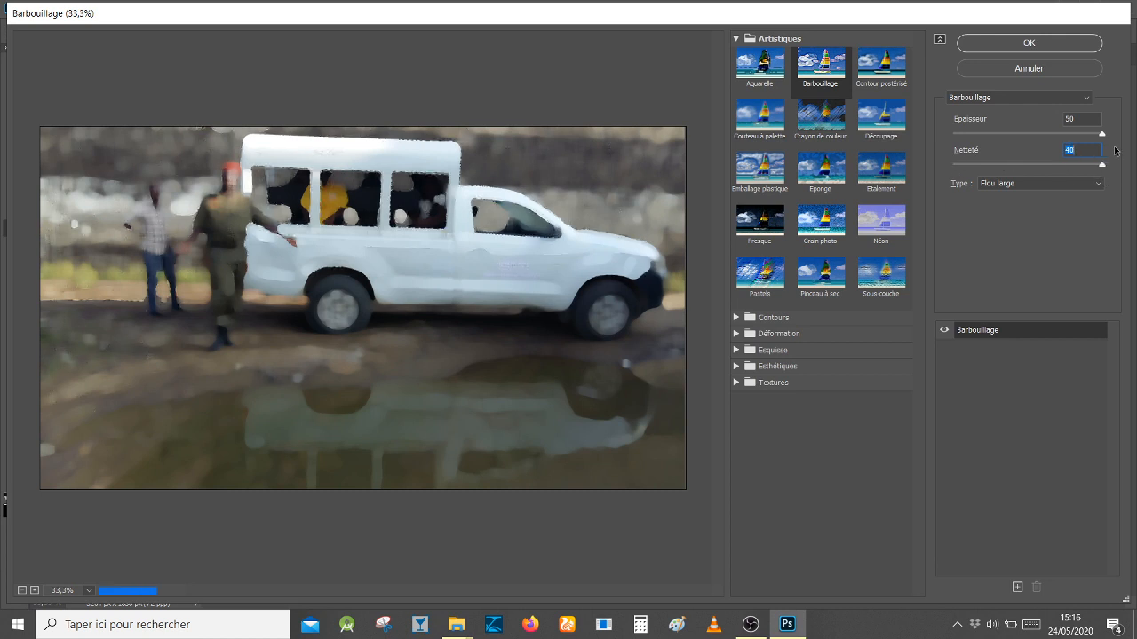
pyautogui.moveTo(1103, 135); pyautogui.dragTo(953, 153)
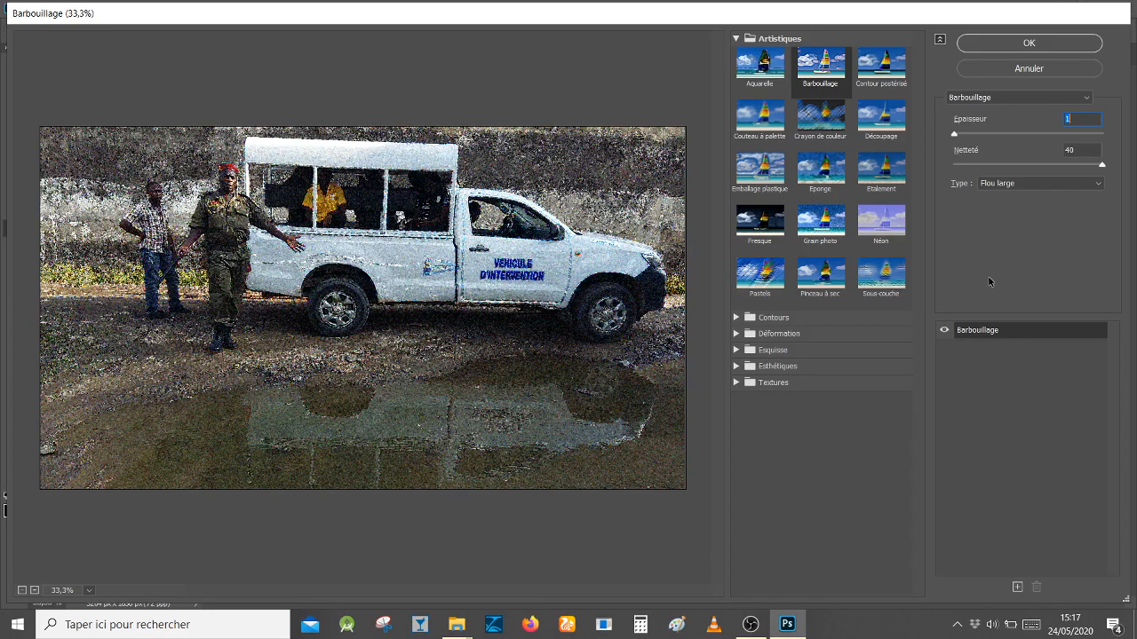
# Step: Try the types Simple, Esquisse claire and Esquisse sombre with the Barbouillage filter at Epaisseur 1 and Netteté 40
pyautogui.click(1021, 184)
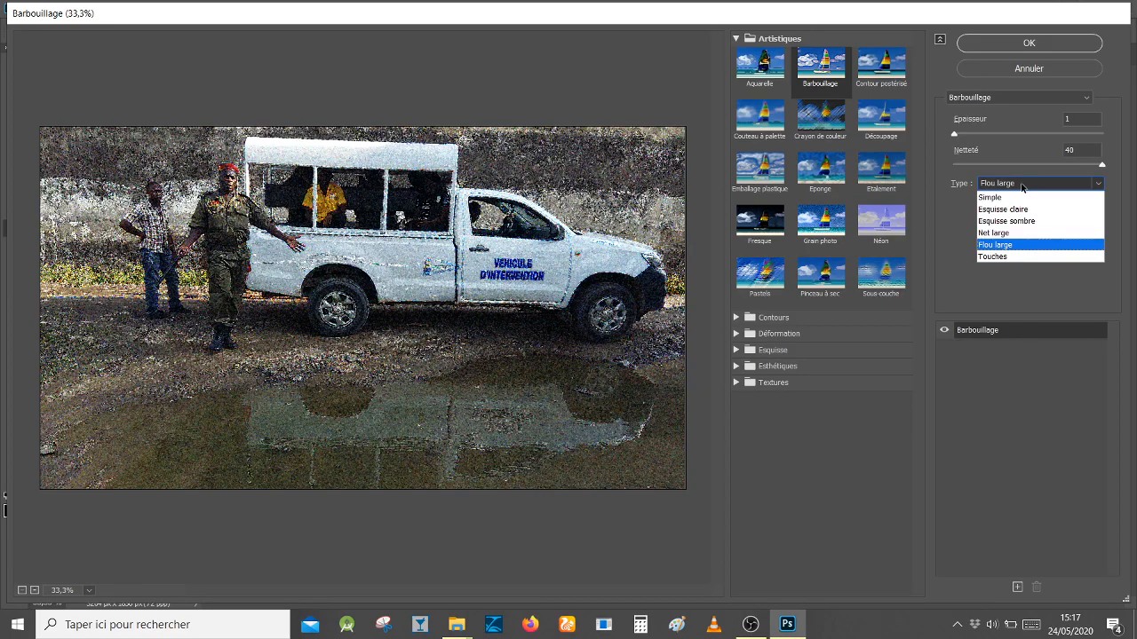
pyautogui.click(1016, 199)
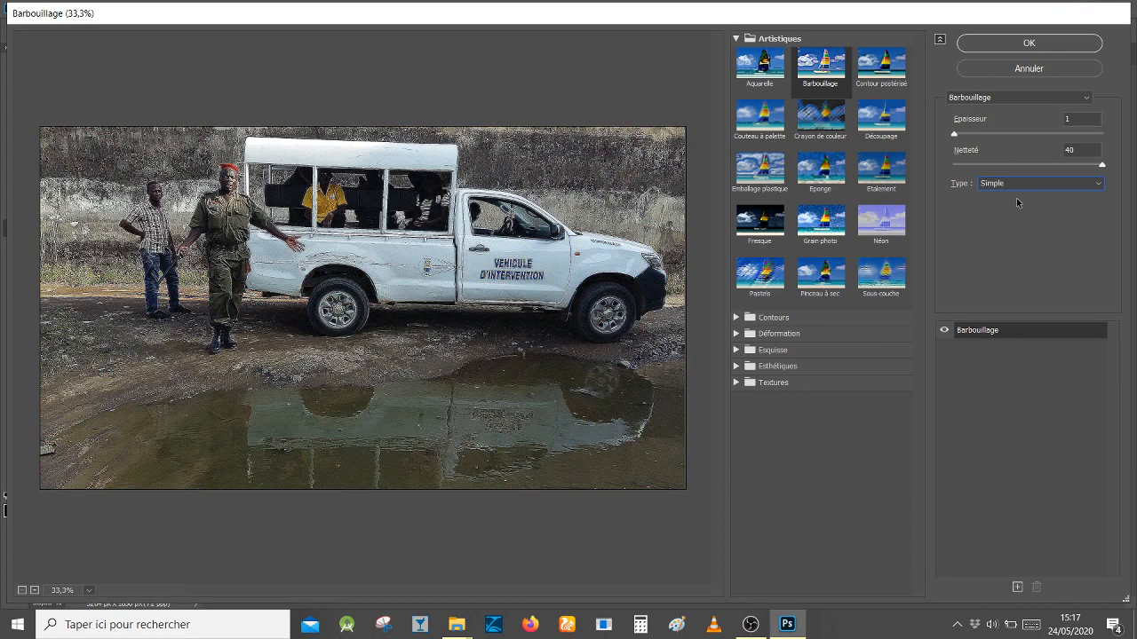
pyautogui.click(1017, 185)
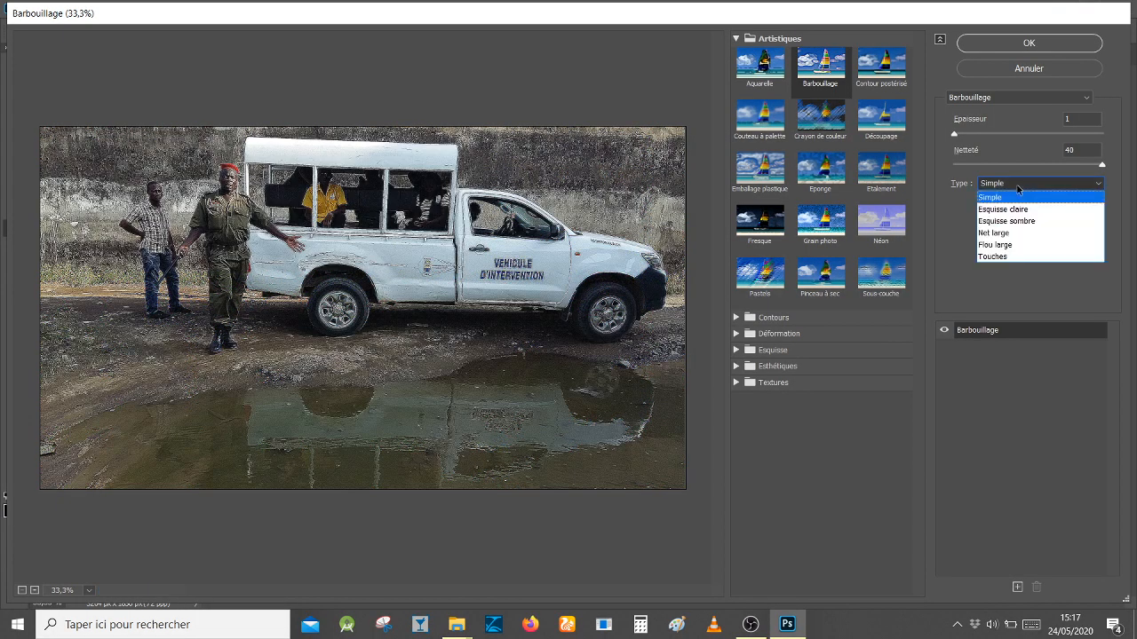
pyautogui.click(1012, 206)
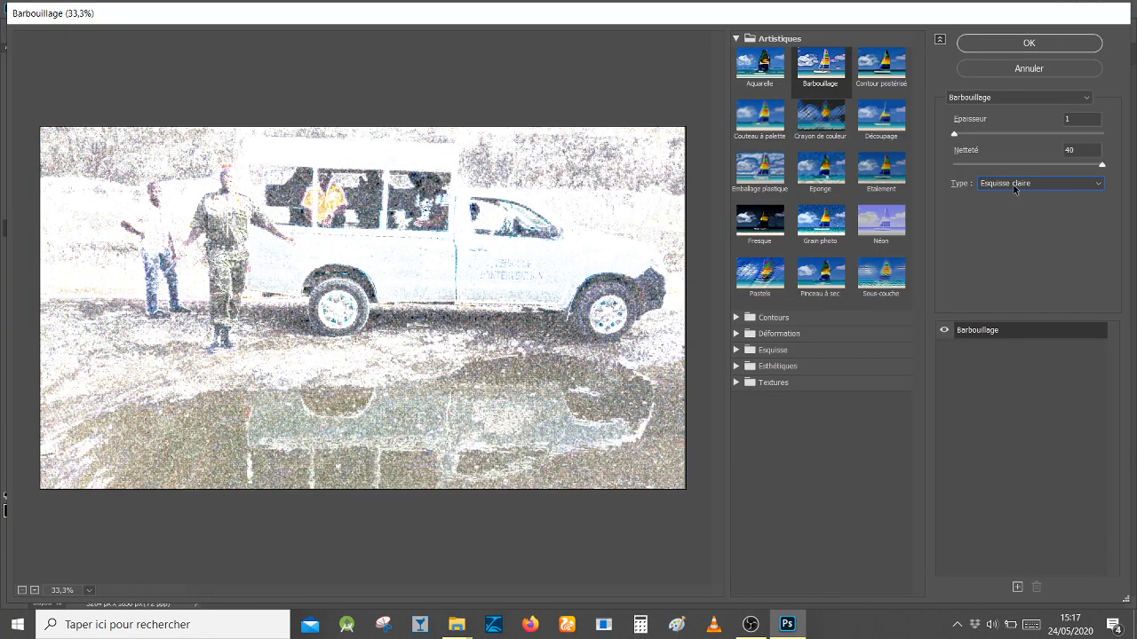
pyautogui.click(1013, 185)
pyautogui.click(1010, 221)
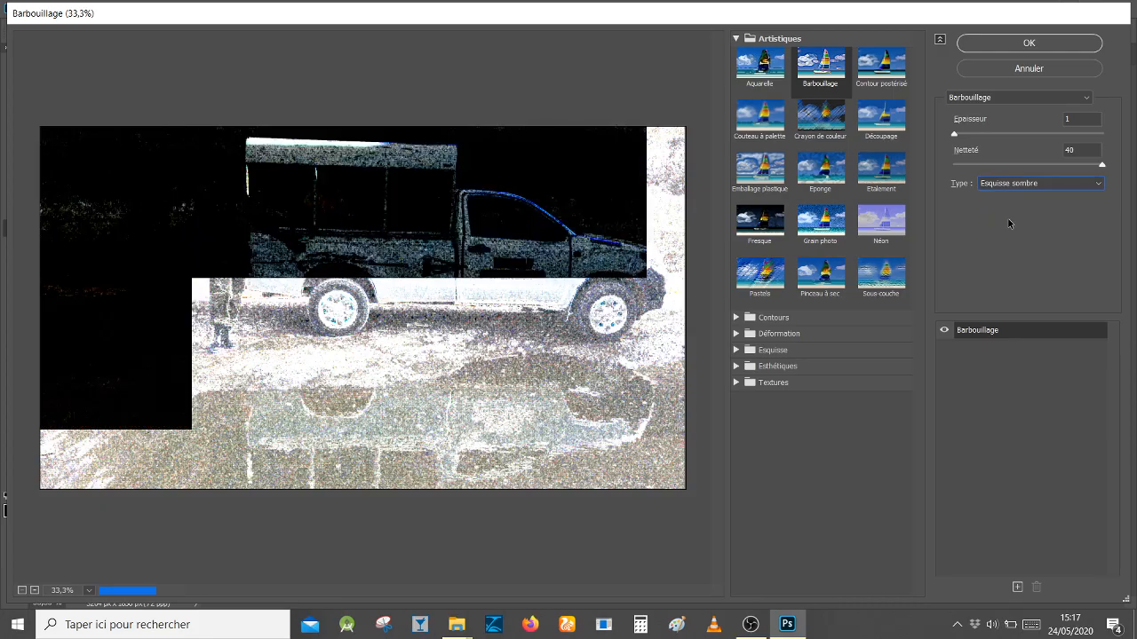
# Step: Preview the Net large and Flou large types for the Barbouillage filter, and set the type to Touches
pyautogui.click(1013, 184)
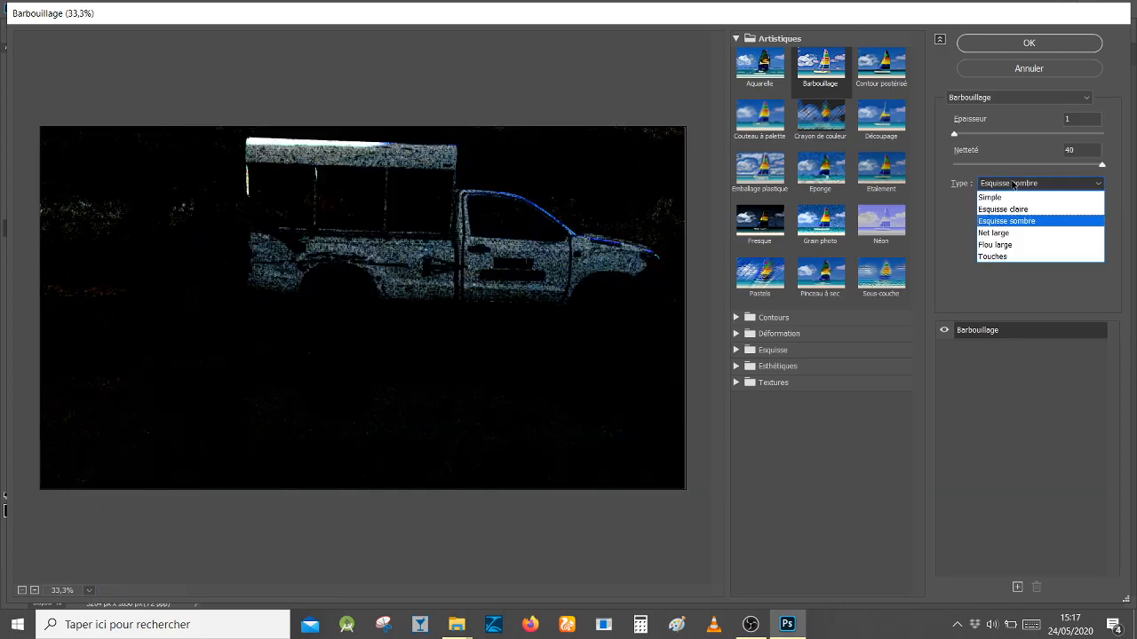
pyautogui.click(1010, 232)
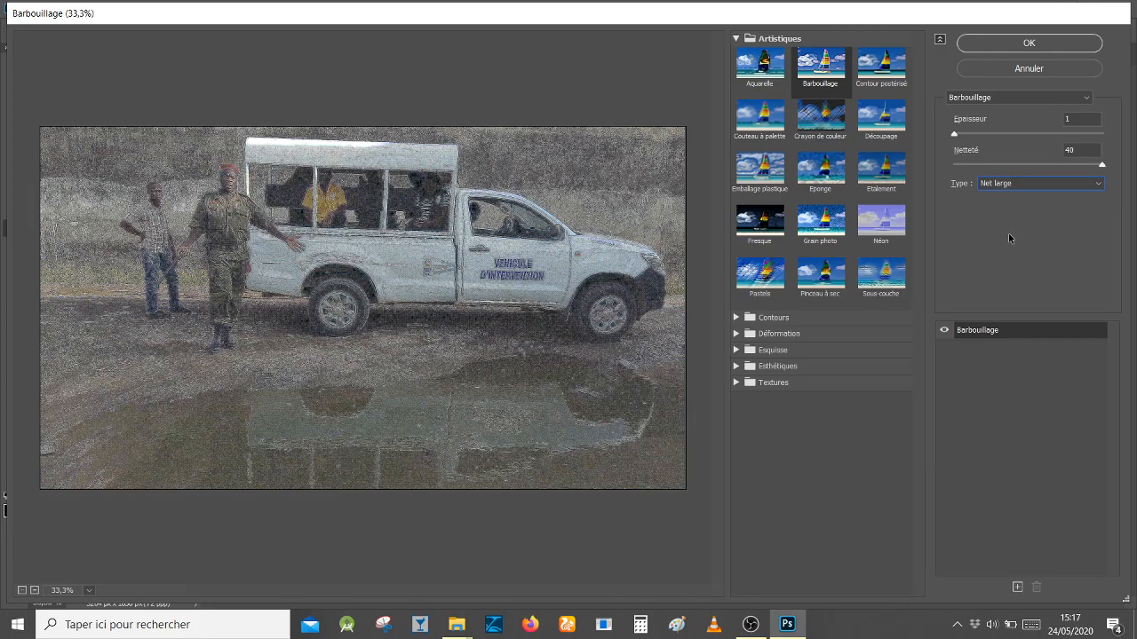
pyautogui.click(1010, 186)
pyautogui.click(1009, 242)
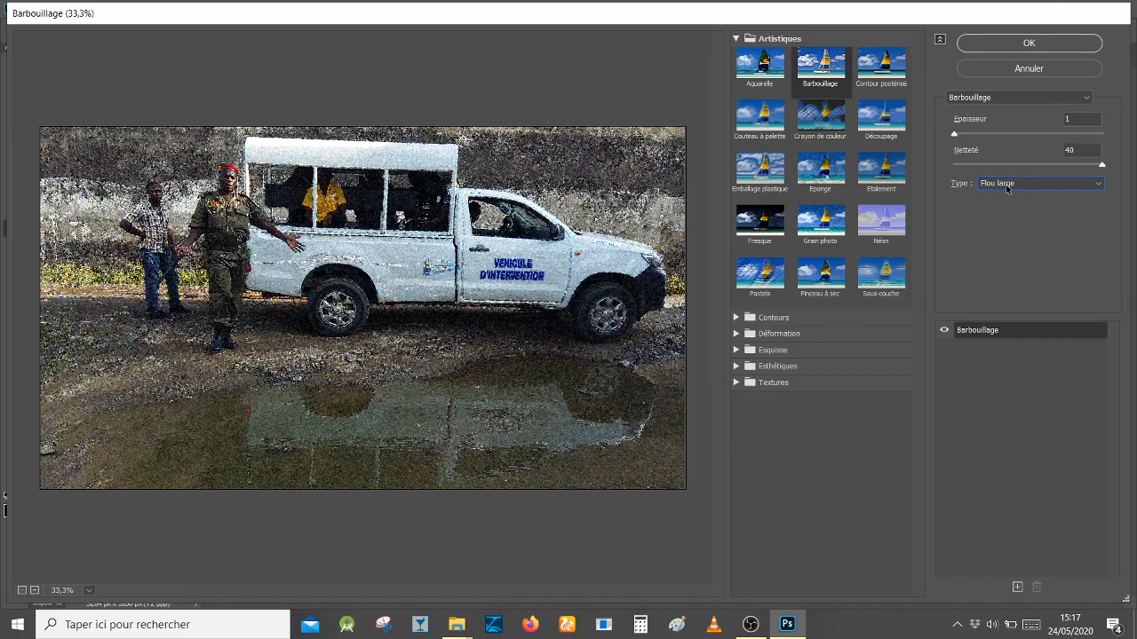
pyautogui.click(1007, 184)
pyautogui.click(1007, 258)
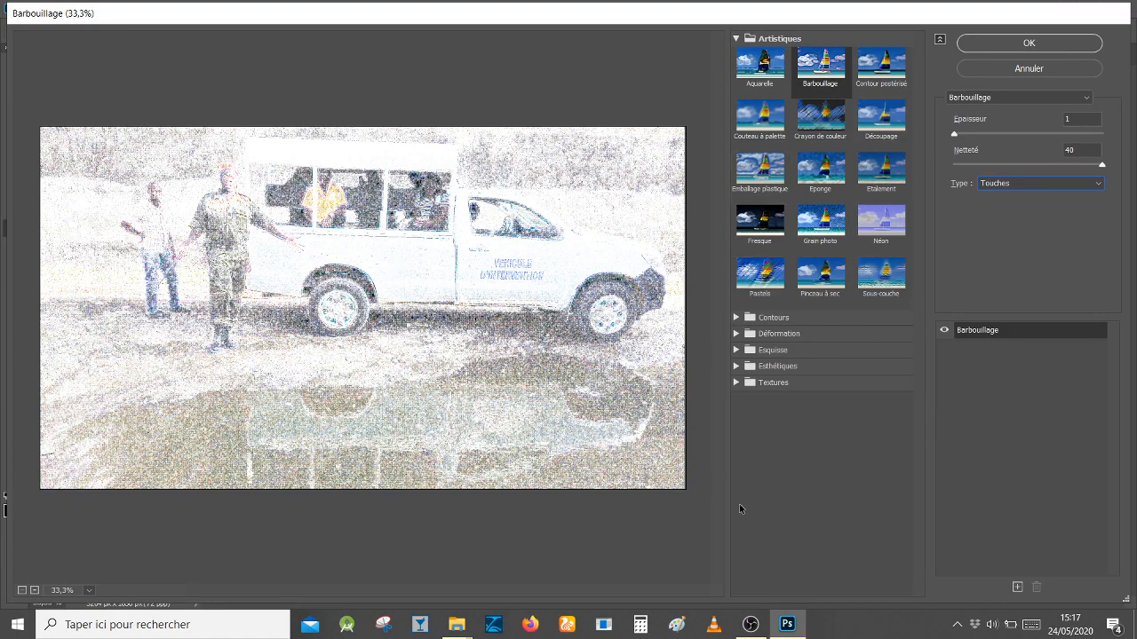
# Step: Show the desktop, switch to Dropbox in a maximized window, and open its Screenshots folder
pyautogui.rightClick(869, 628)
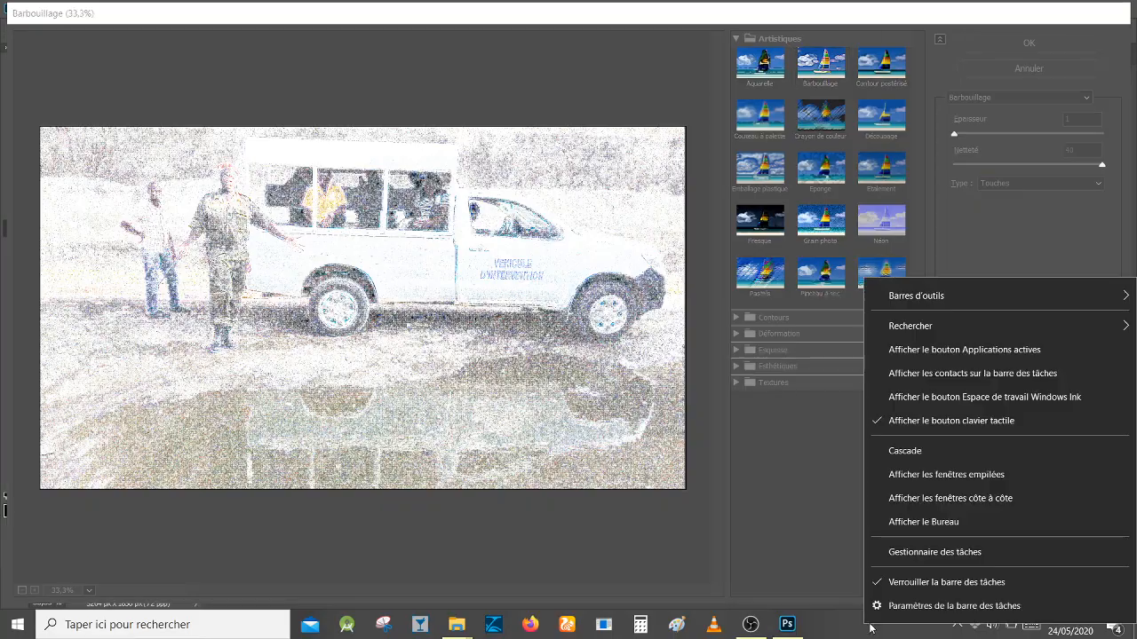
pyautogui.click(922, 522)
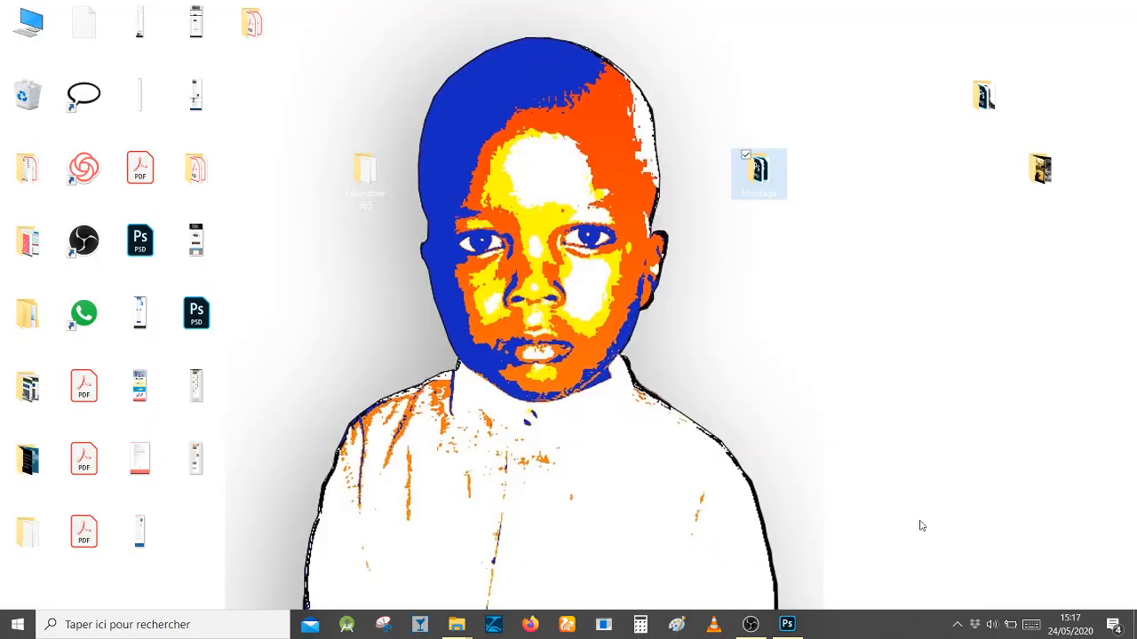
pyautogui.click(975, 629)
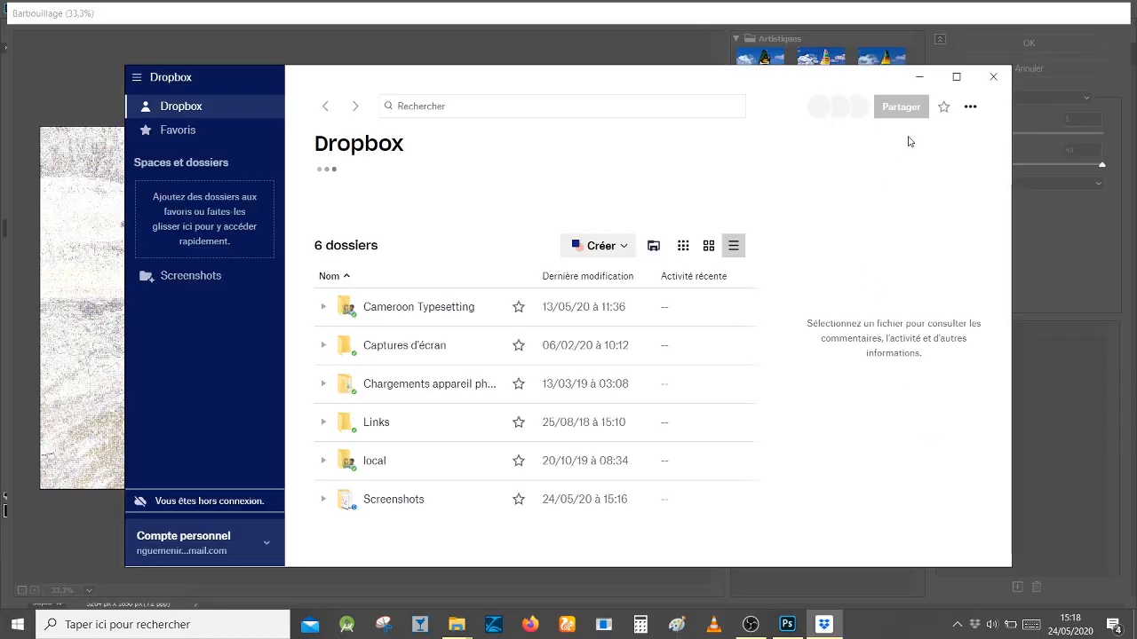
pyautogui.click(955, 77)
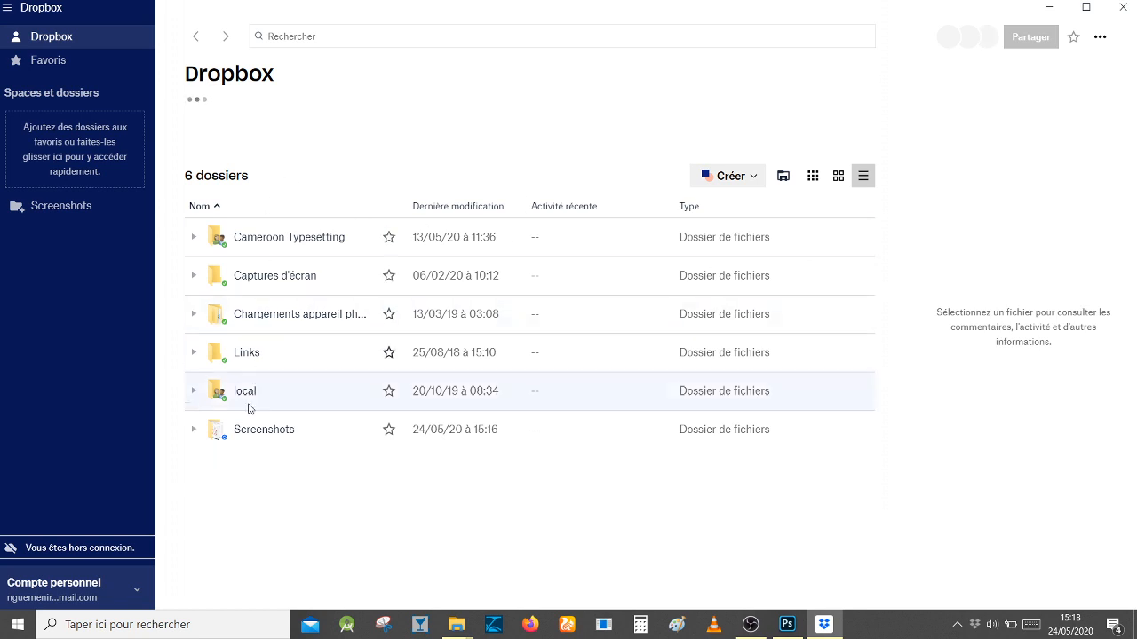
pyautogui.click(244, 435)
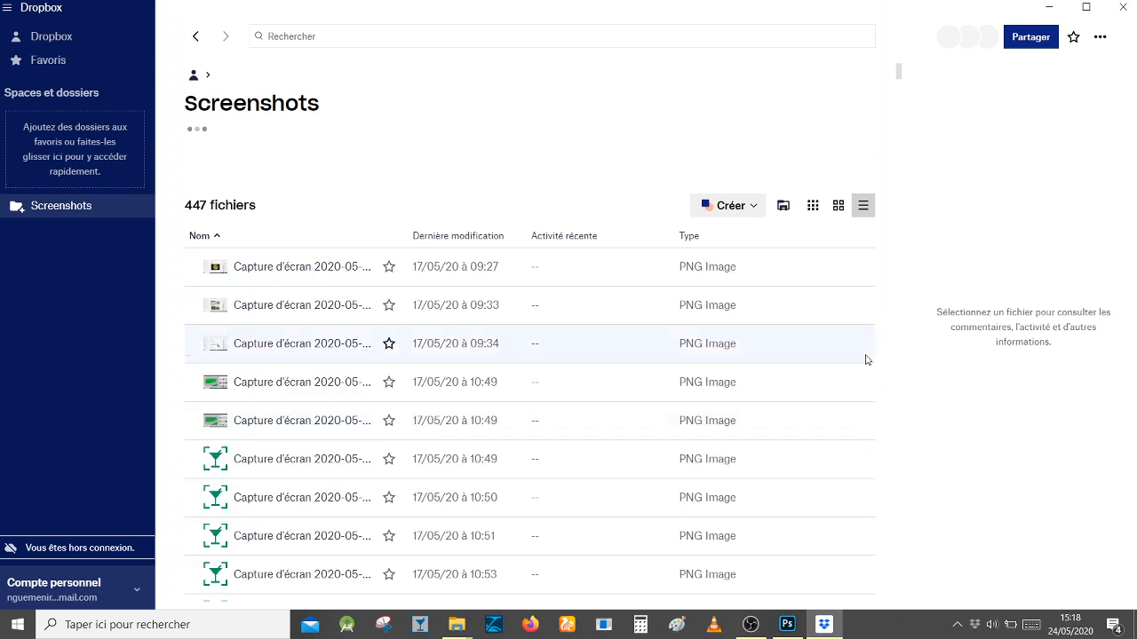
# Step: Cut all captures in the Screenshots folder from the first one through "Capture d'écran 2020-05-24 13.50.54.png"
pyautogui.scroll(-15, 867, 360)
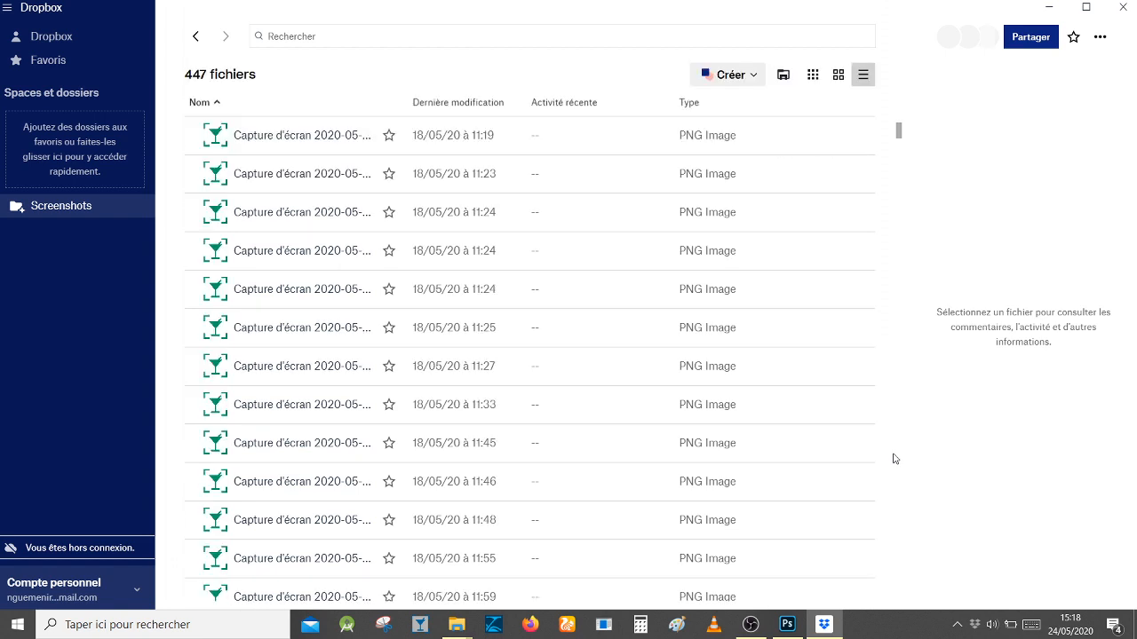
pyautogui.moveTo(895, 458); pyautogui.dragTo(903, 613)
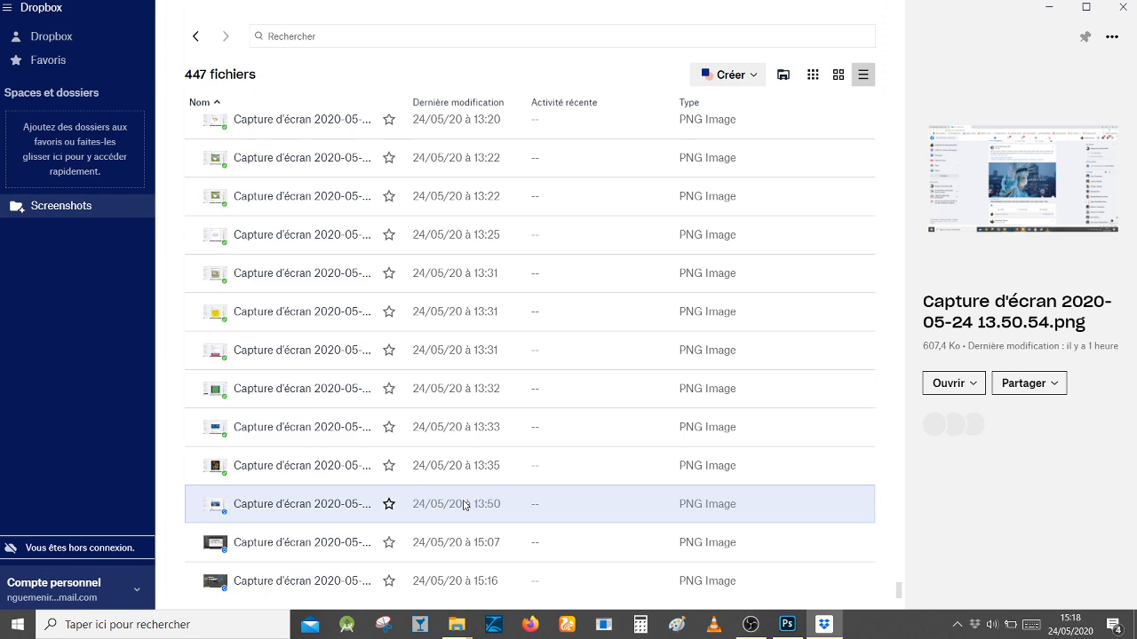
pyautogui.scroll(3, 463, 505)
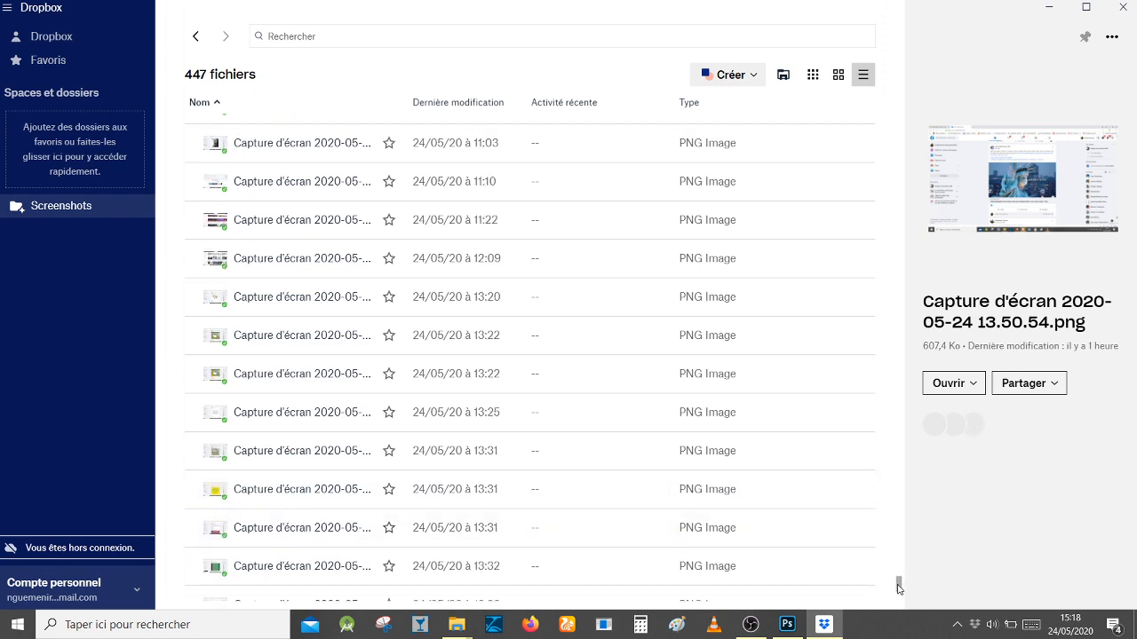
pyautogui.moveTo(897, 588); pyautogui.dragTo(897, 70)
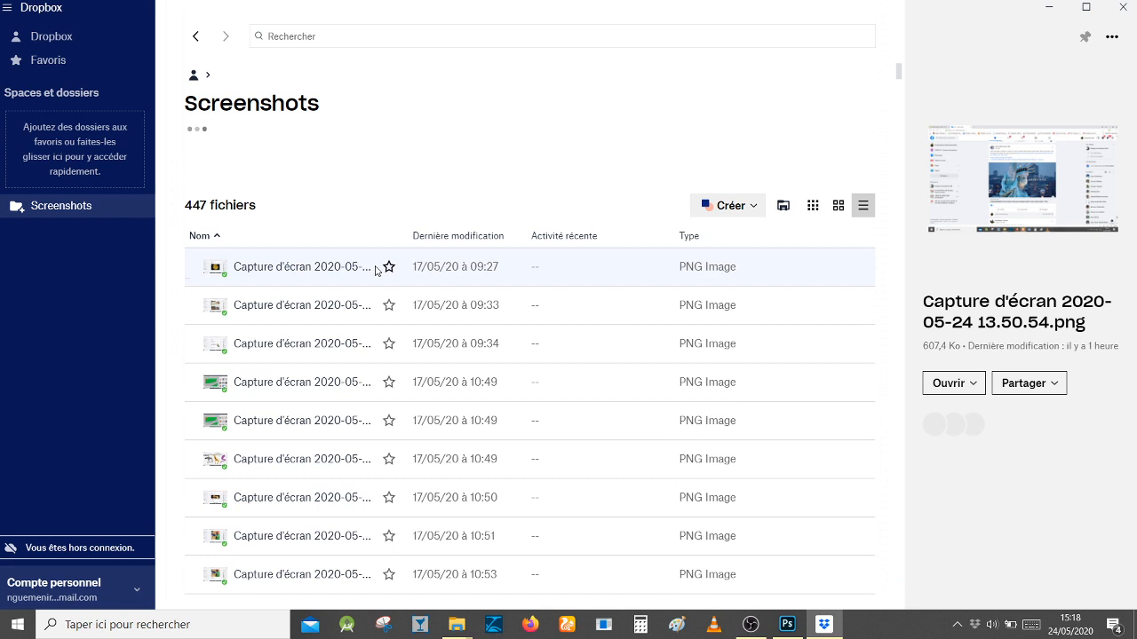
pyautogui.hotkey('ctrl', 'a')
pyautogui.scroll(-3, 374, 270)
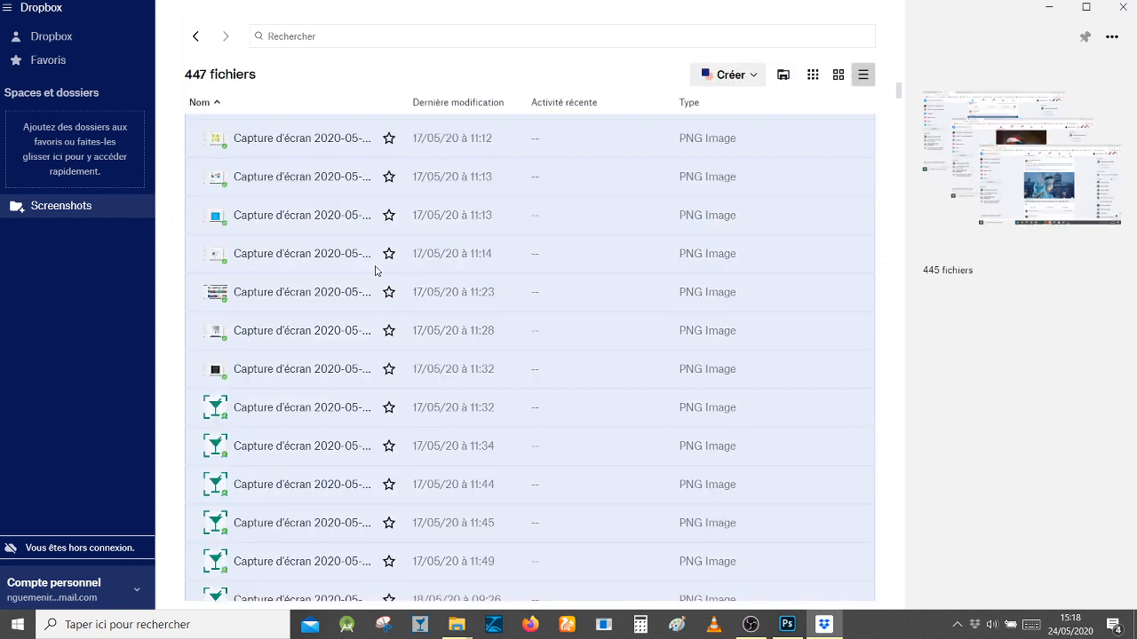
pyautogui.hotkey('ctrl', 'x')
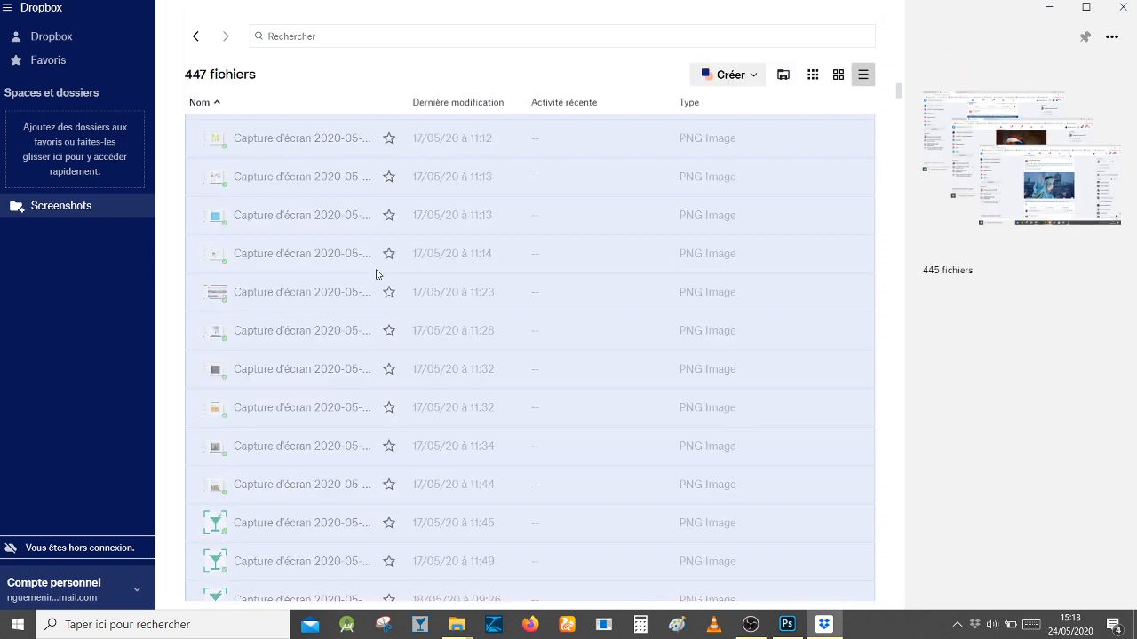
# Step: Return to the desktop and create a new folder there, keeping the default name
pyautogui.rightClick(883, 629)
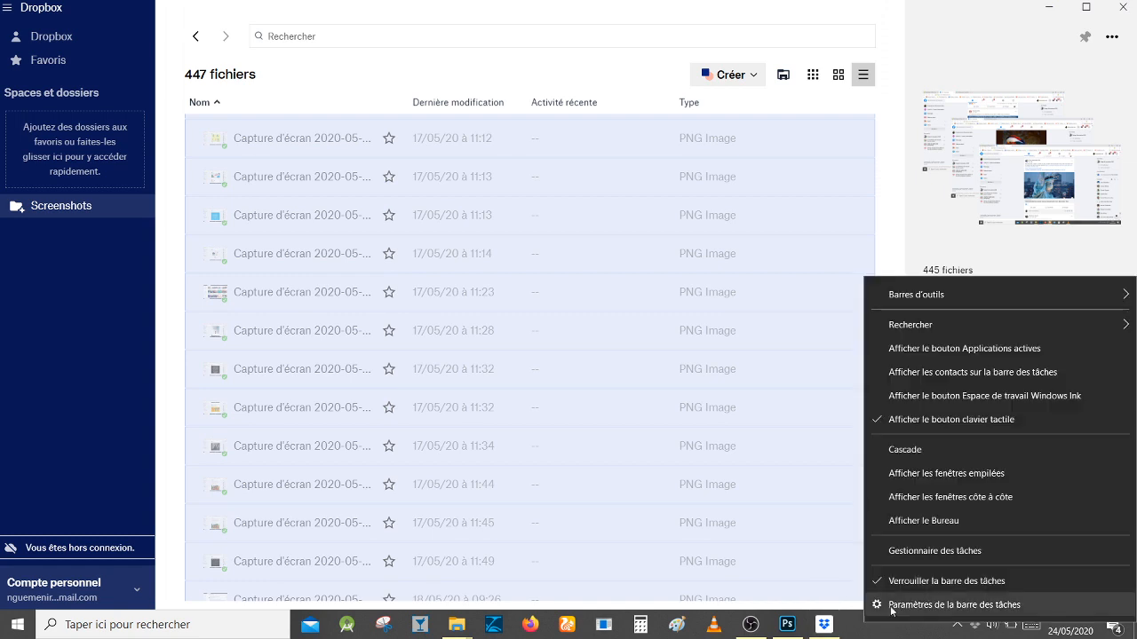
pyautogui.click(926, 524)
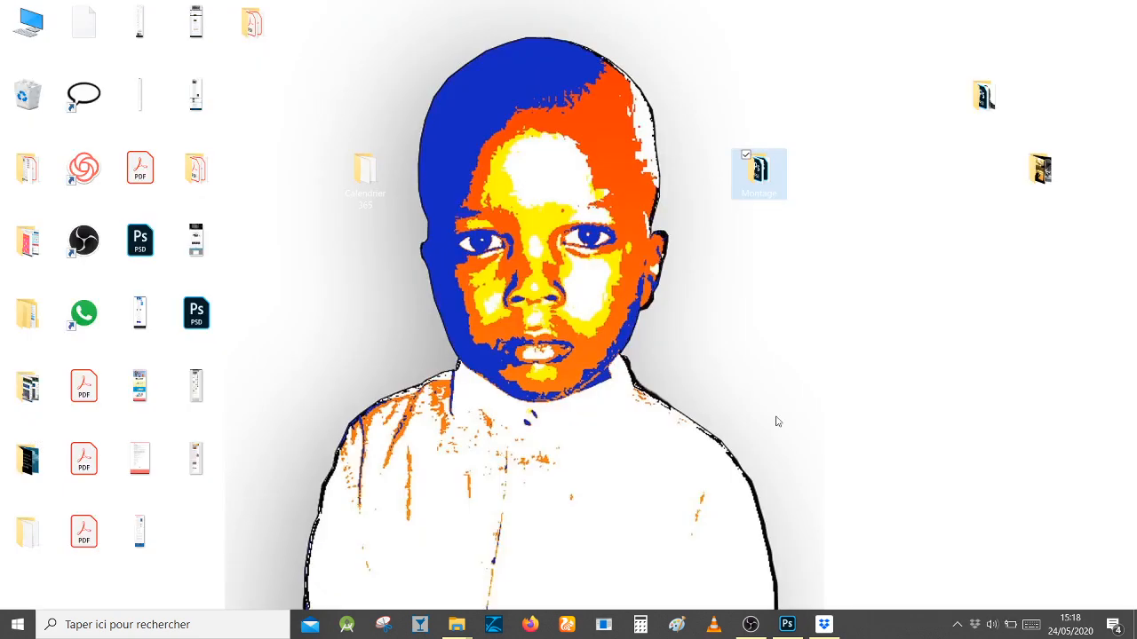
pyautogui.rightClick(745, 261)
pyautogui.moveTo(786, 430)
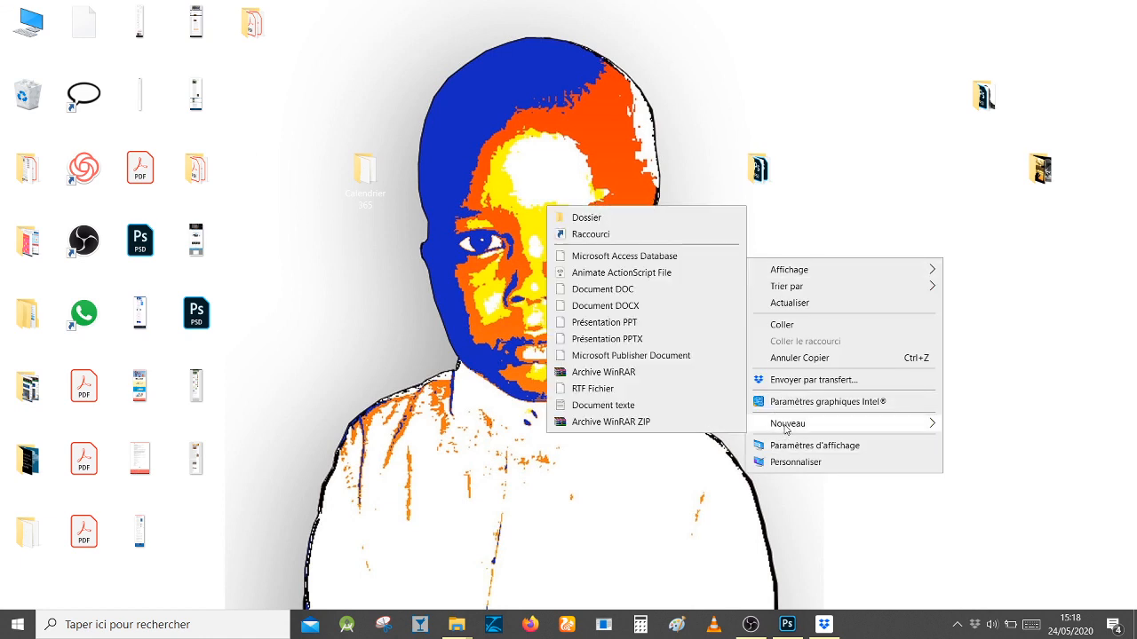
pyautogui.click(613, 219)
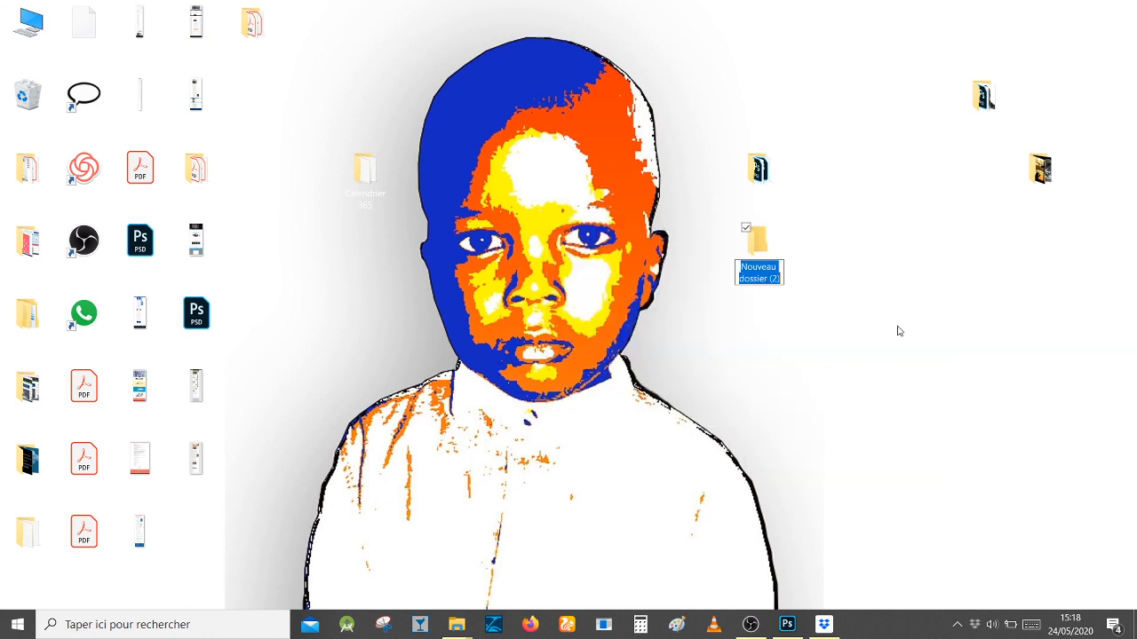
# Step: Open the new desktop folder and paste the cut captures into it
pyautogui.click(752, 249)
pyautogui.doubleClick(752, 250)
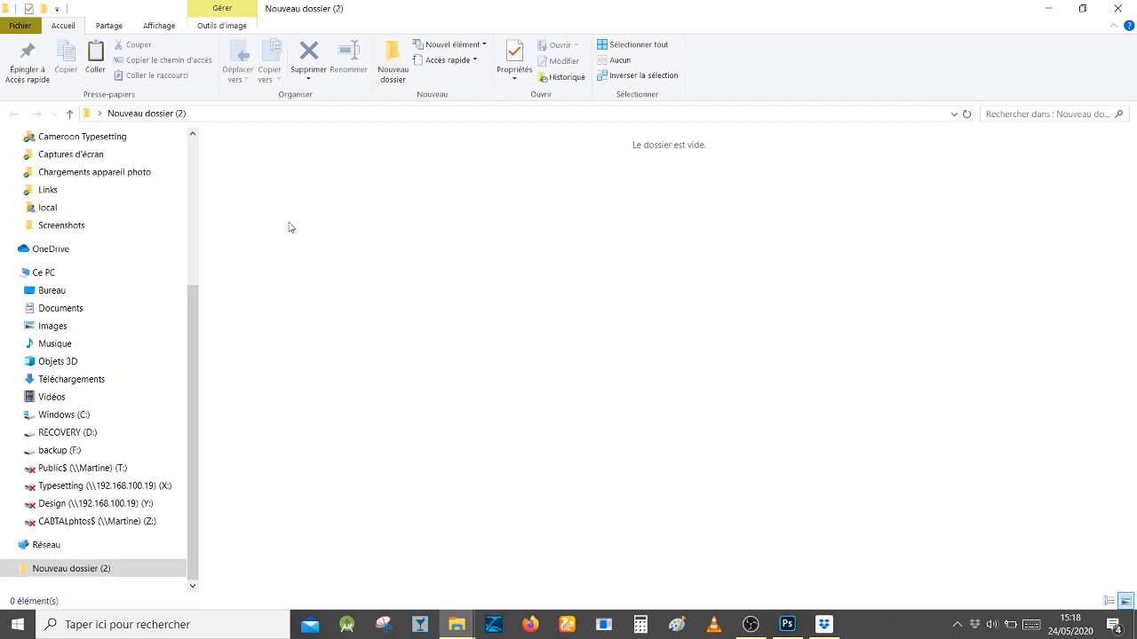
pyautogui.rightClick(275, 180)
pyautogui.click(310, 281)
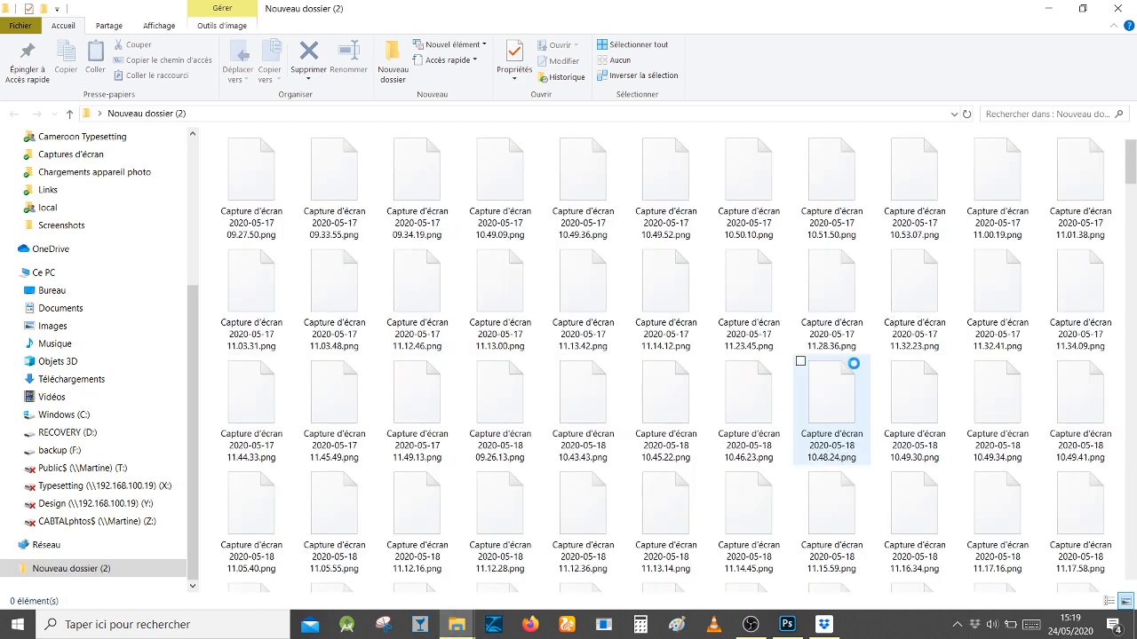
# Step: Switch to the photocaptures2020 window in File Explorer and go to Dropbox's Screenshots folder
pyautogui.click(787, 624)
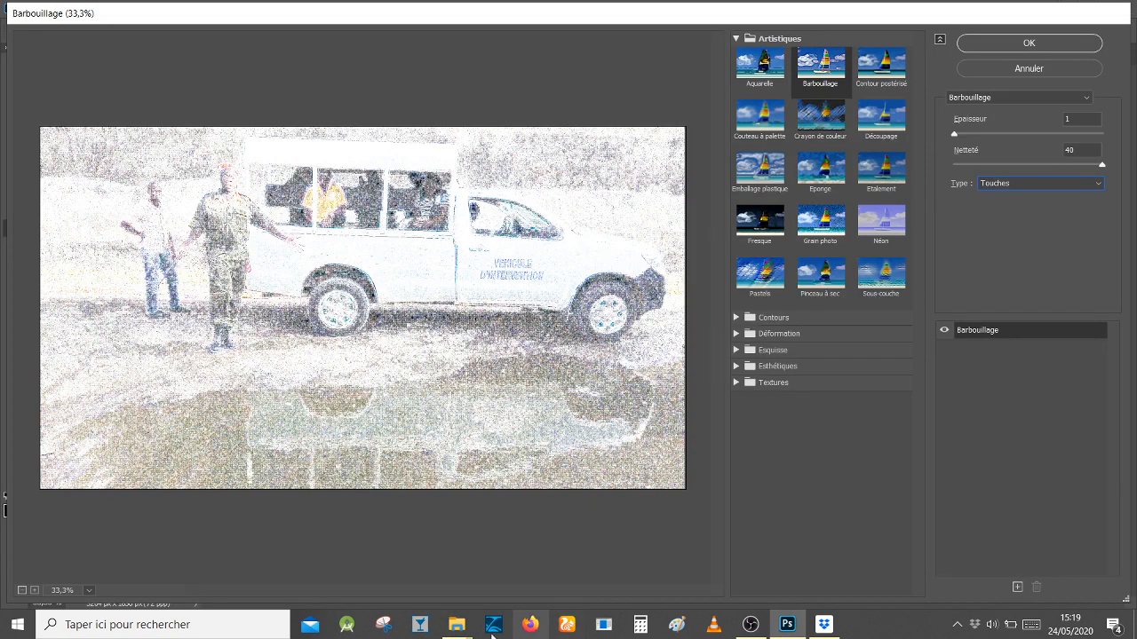
pyautogui.click(459, 631)
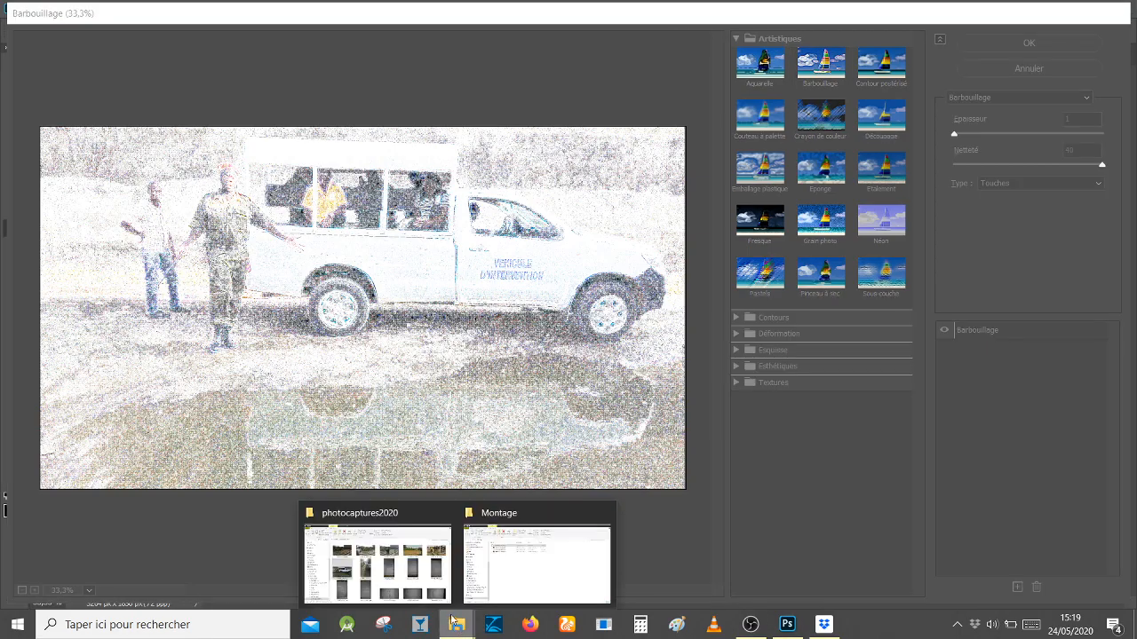
pyautogui.click(412, 554)
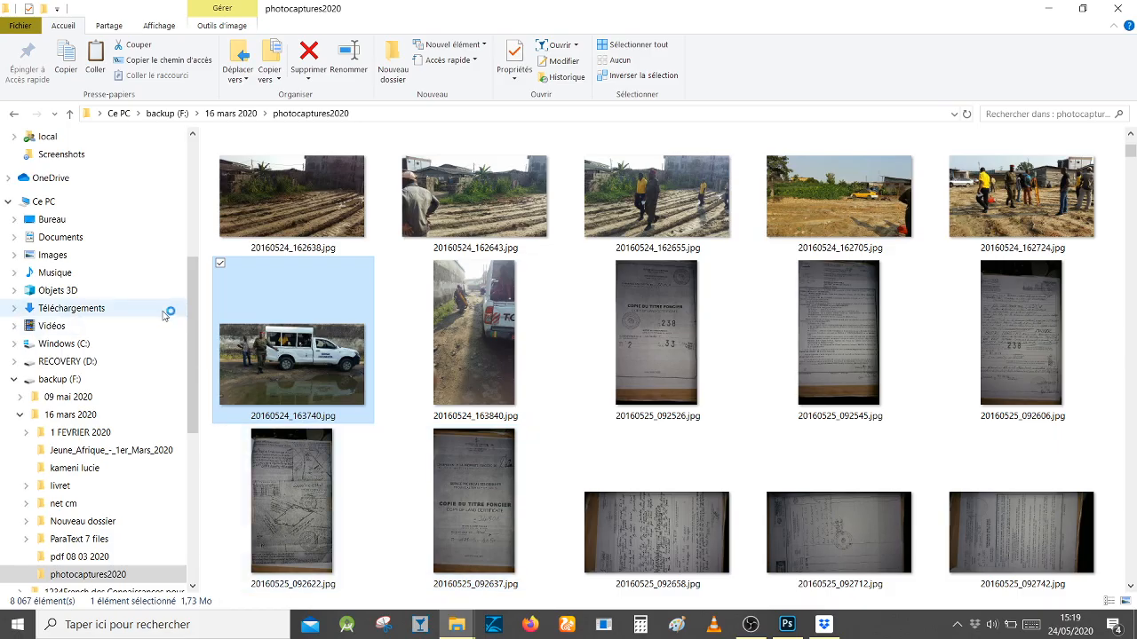
pyautogui.click(74, 154)
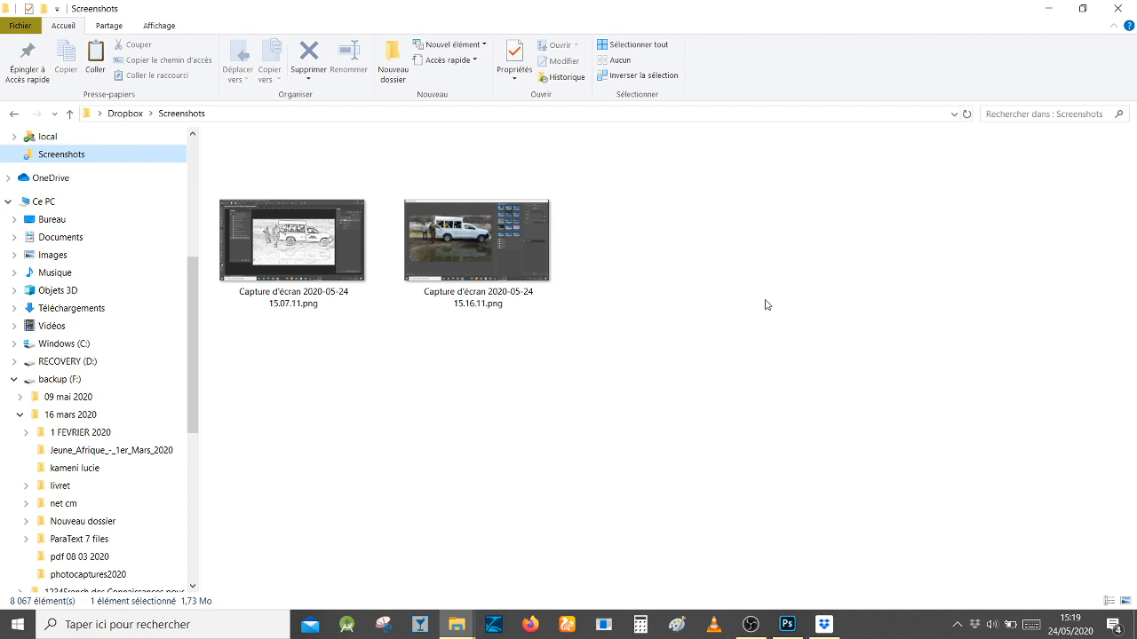
# Step: View "Capture d'écran 2020-05-24 15.16.11.png" and "Capture d'écran 2020-05-24 15.07.11.png" one after the other, closing each image
pyautogui.click(493, 238)
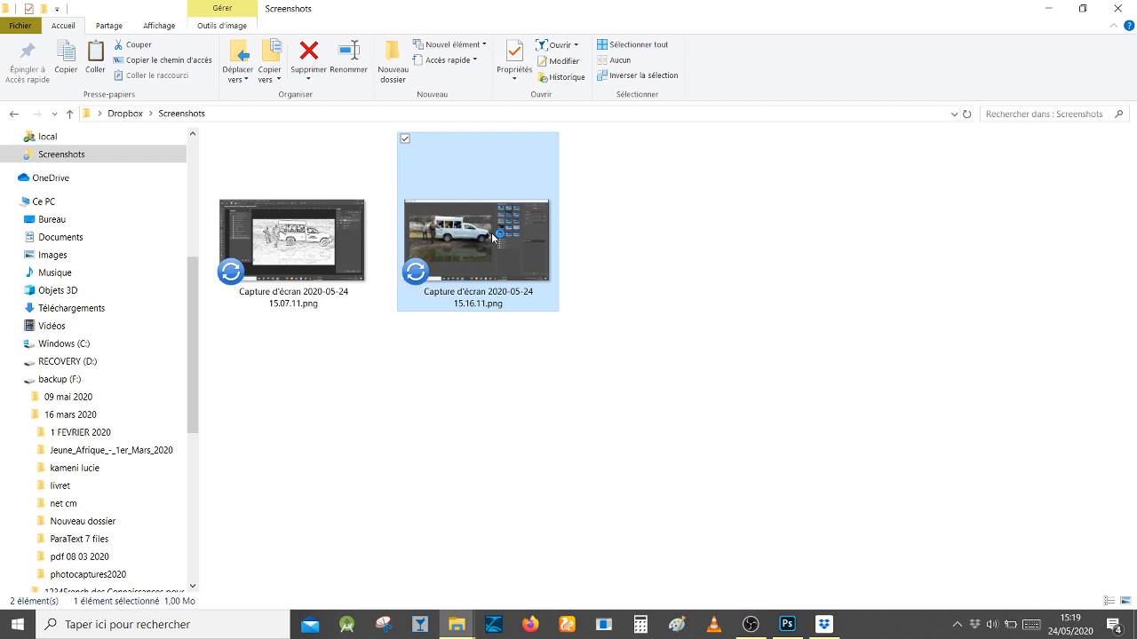
pyautogui.doubleClick(493, 238)
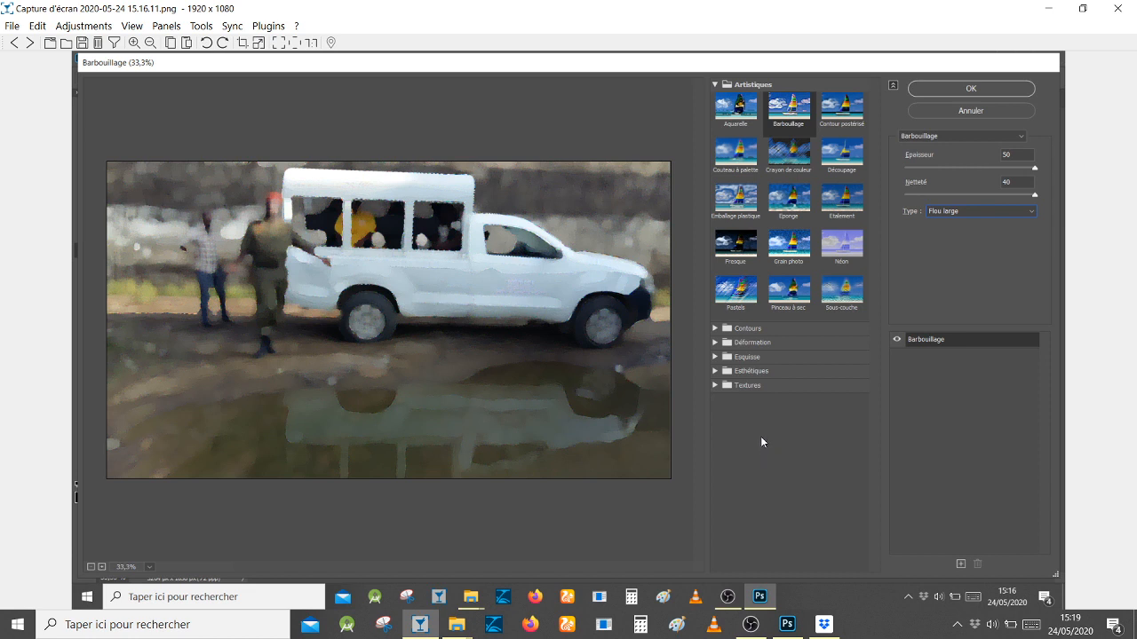
pyautogui.click(1117, 8)
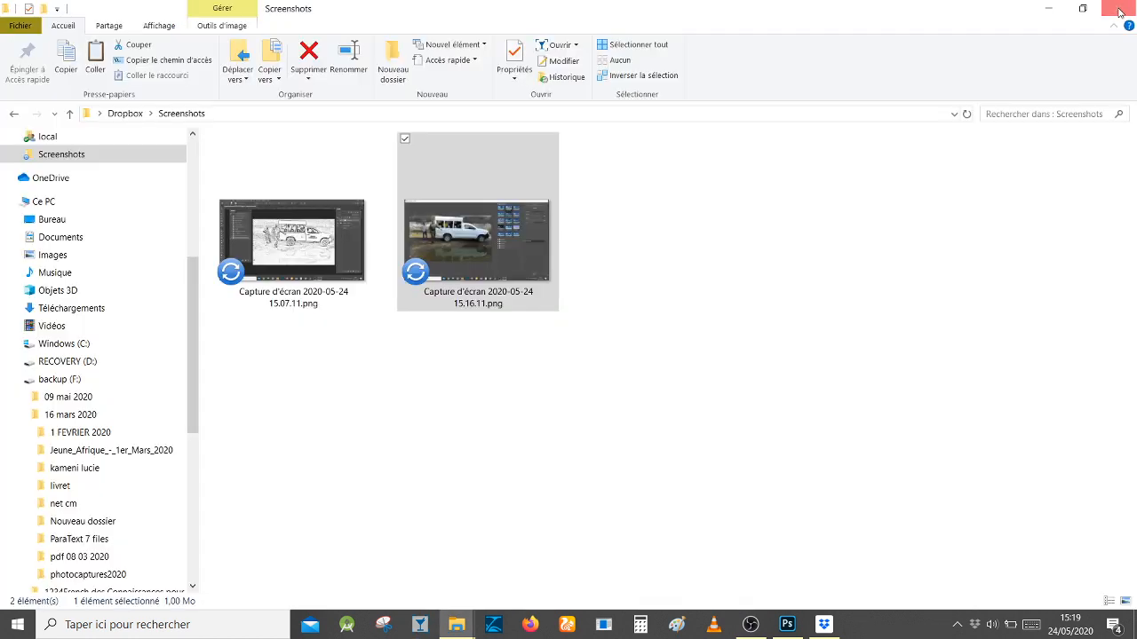
pyautogui.click(310, 239)
pyautogui.doubleClick(310, 239)
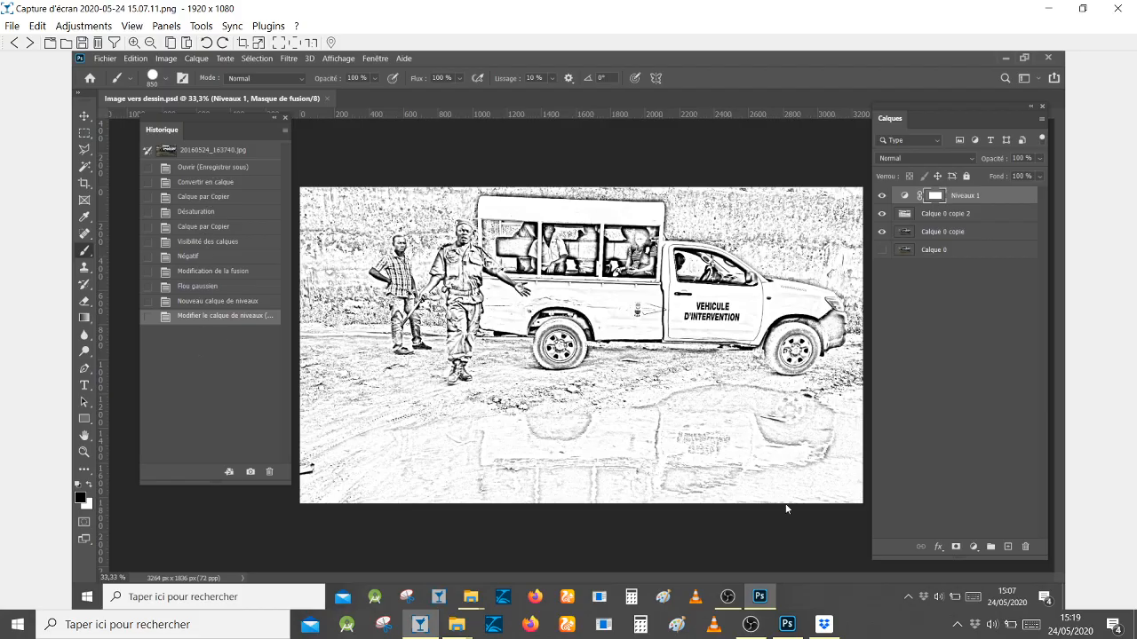
pyautogui.click(1117, 8)
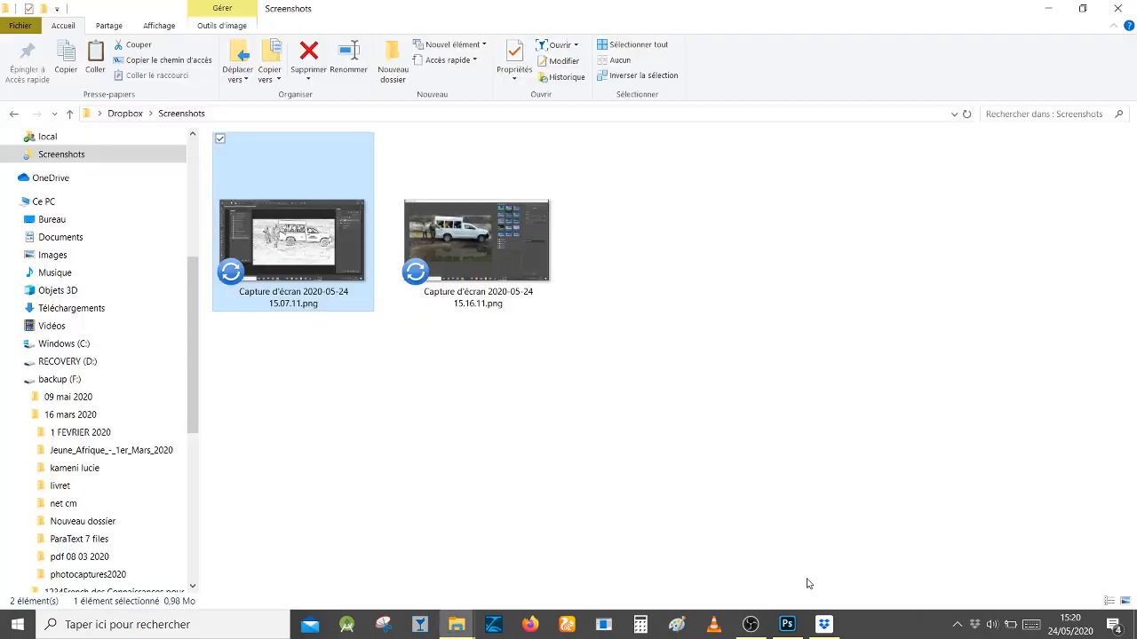
# Step: Switch to Photoshop and apply the Contour postérisé effect with Epaisseur, Intensité and Postérisation all at 0
pyautogui.click(787, 626)
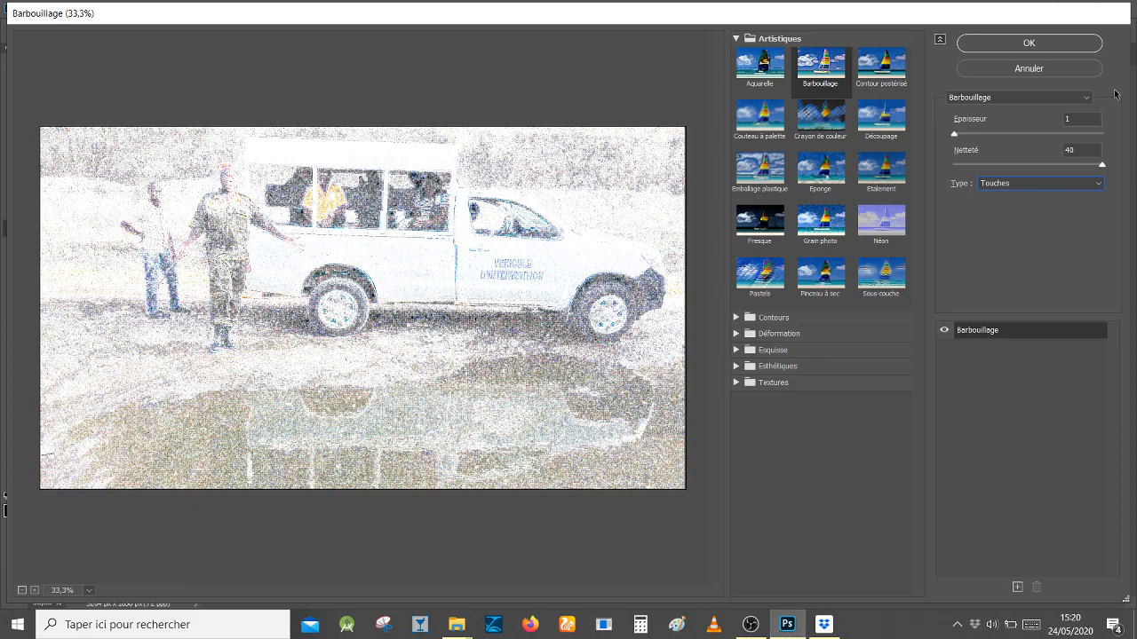
pyautogui.click(1087, 100)
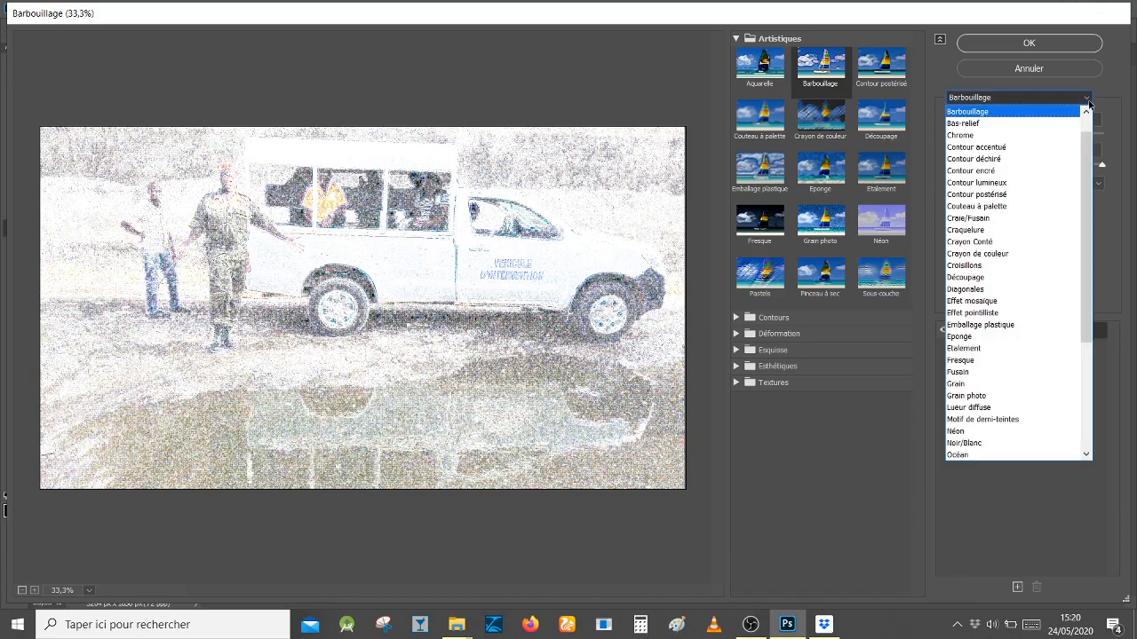
pyautogui.moveTo(1081, 152); pyautogui.dragTo(1090, 130)
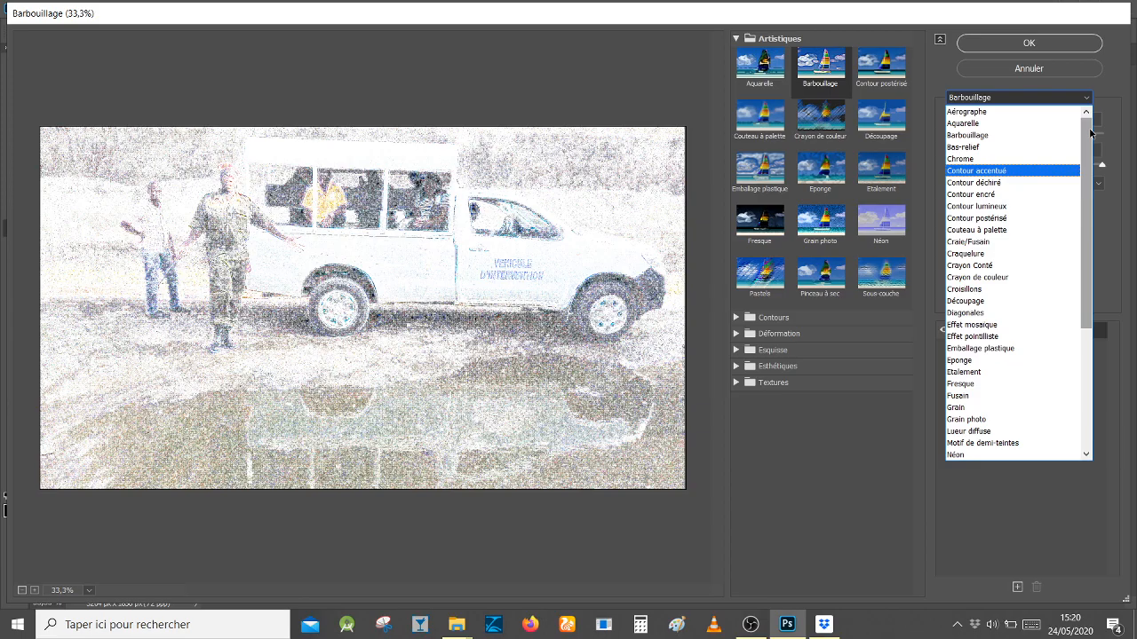
pyautogui.click(880, 68)
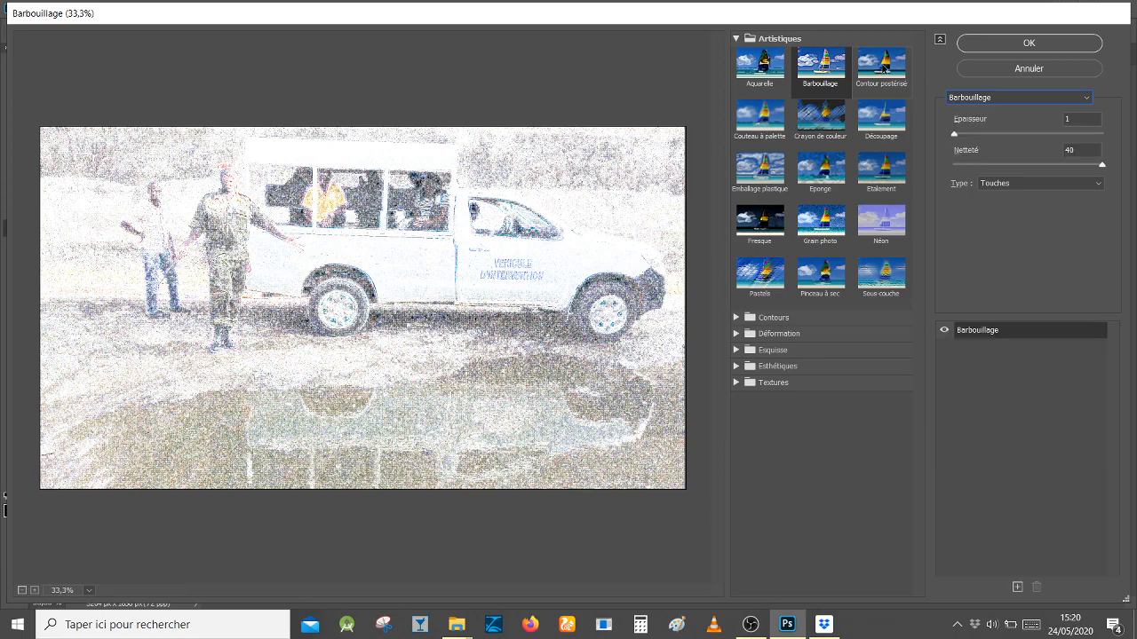
pyautogui.click(882, 66)
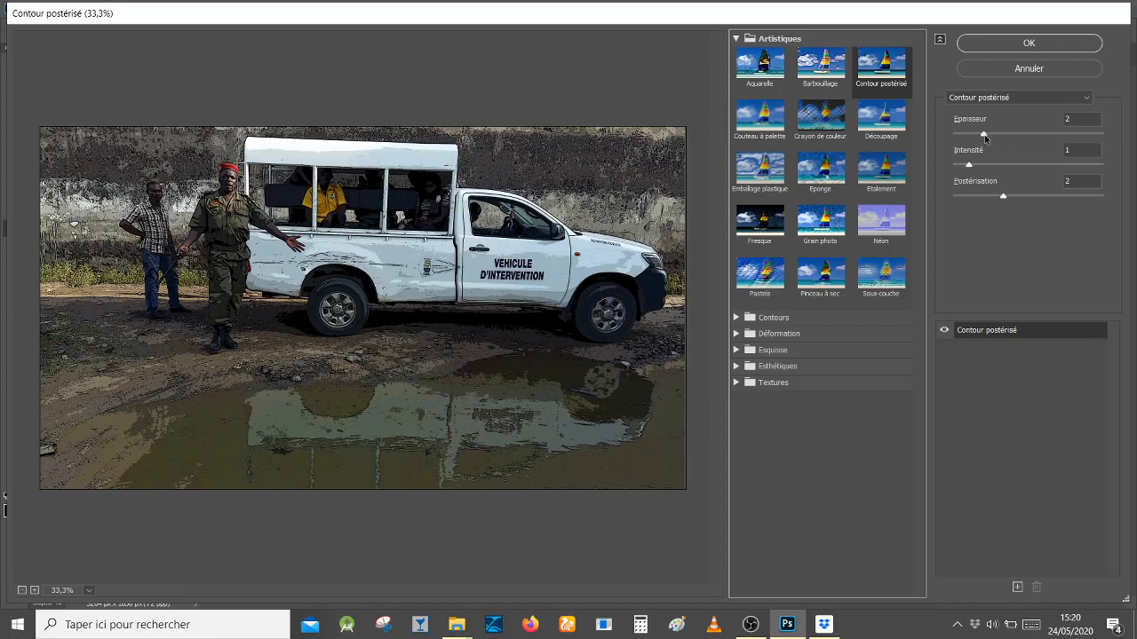
pyautogui.moveTo(984, 138); pyautogui.dragTo(955, 167)
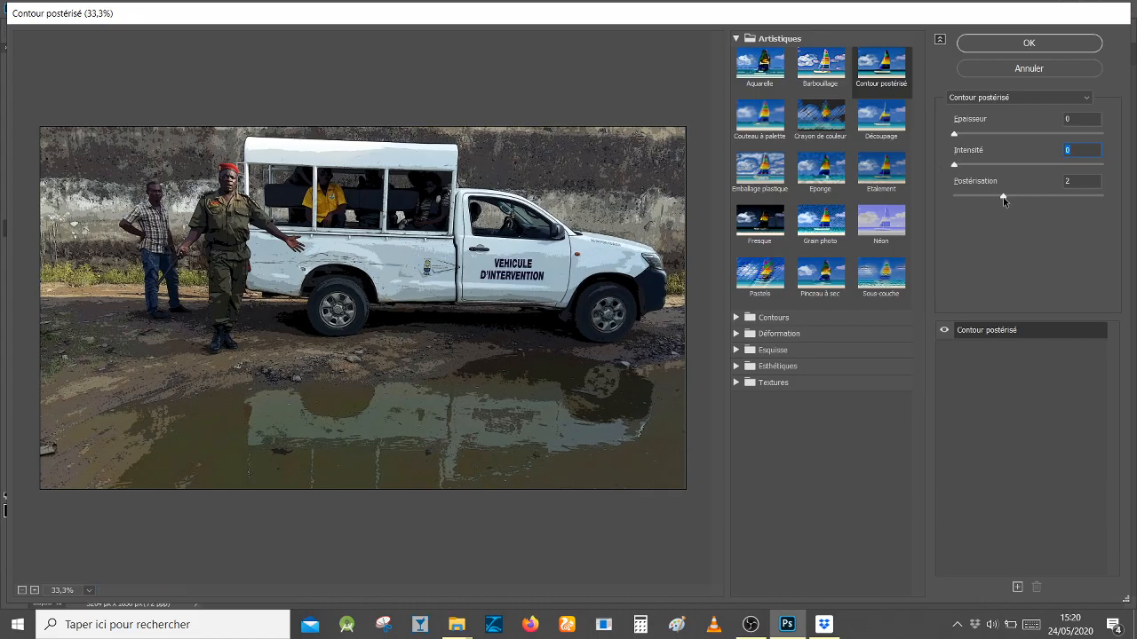
pyautogui.moveTo(1004, 196); pyautogui.dragTo(953, 205)
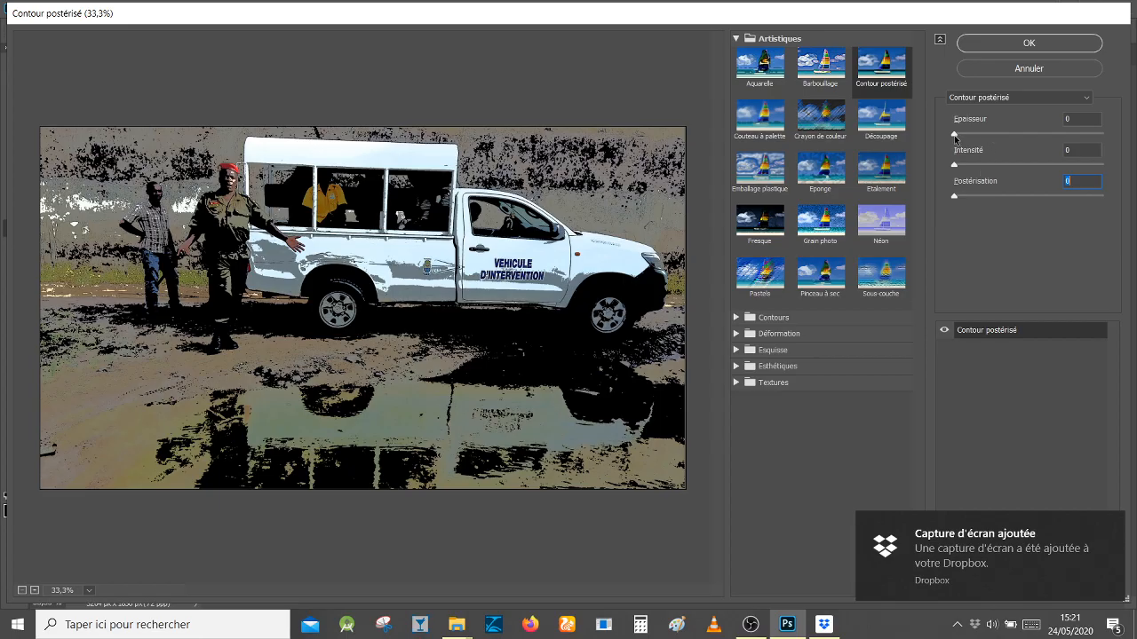
# Step: Set the Contour postérisé effect to Epaisseur 10, Intensité 10 and Postérisation 6
pyautogui.moveTo(954, 134); pyautogui.dragTo(1102, 134)
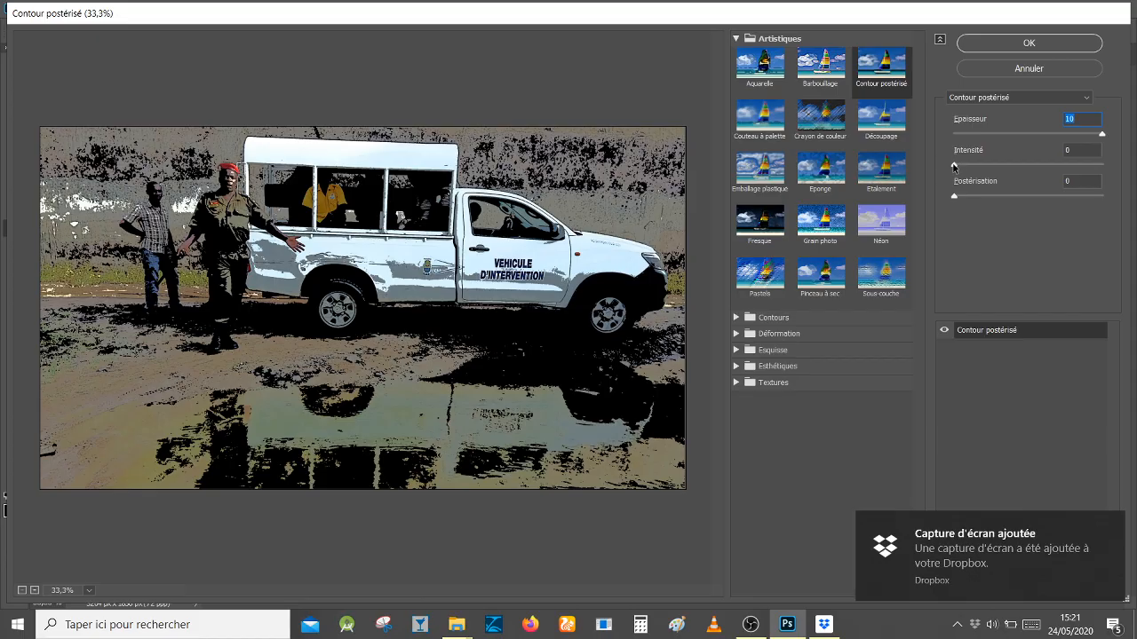
pyautogui.moveTo(954, 165); pyautogui.dragTo(1102, 165)
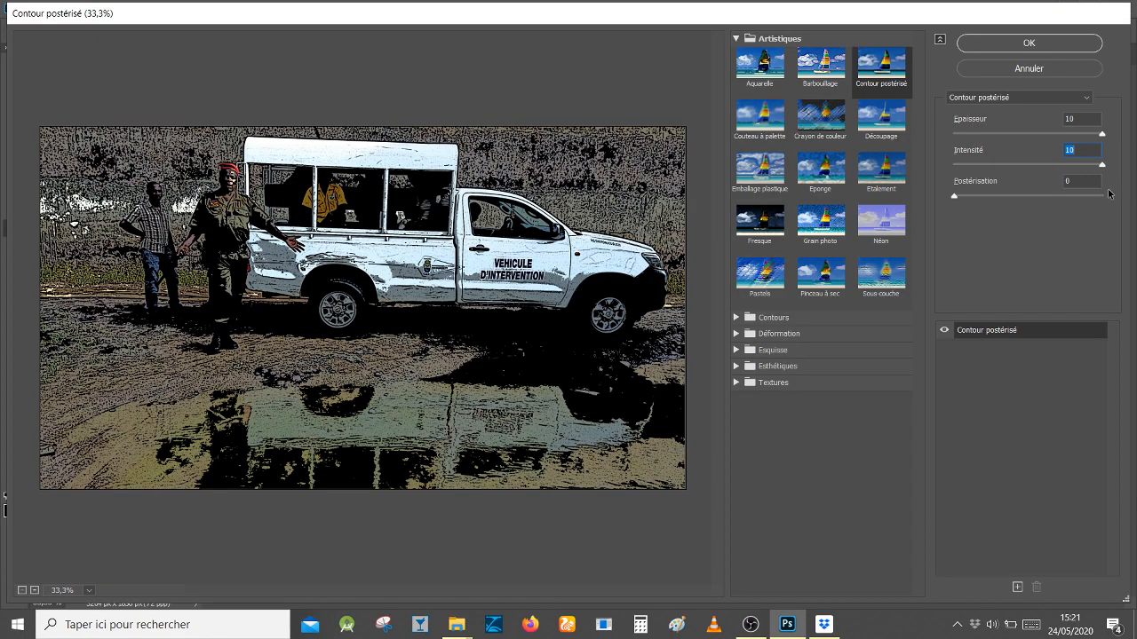
pyautogui.moveTo(954, 196); pyautogui.dragTo(1103, 196)
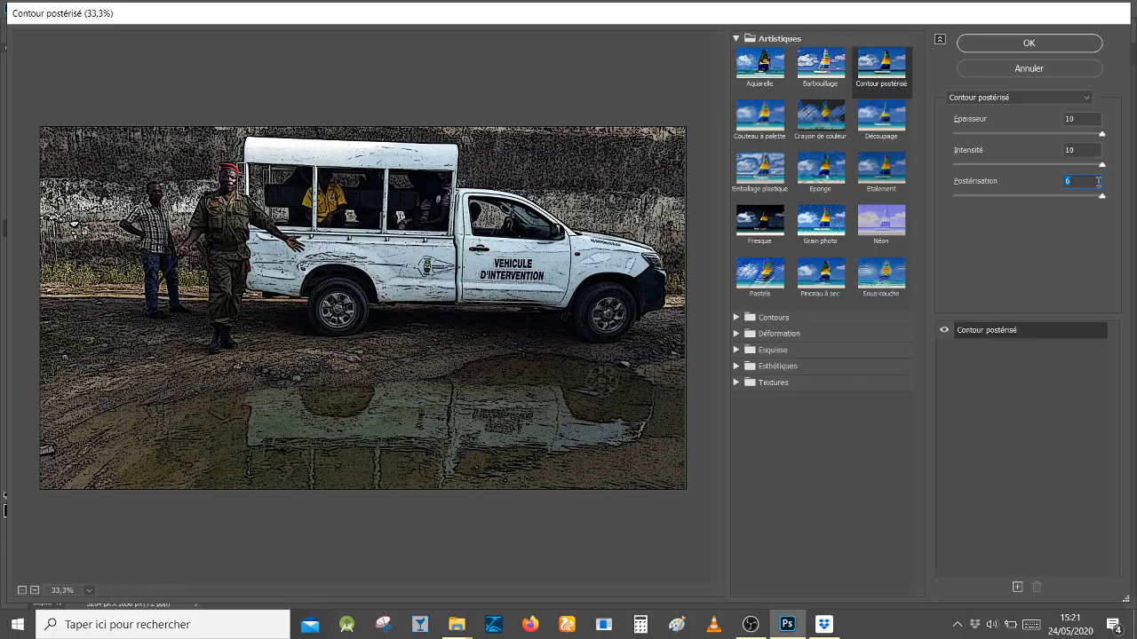
# Step: Set the Contour postérisé effect to the medium values Epaisseur 5, Intensité 5 and Postérisation 3
pyautogui.click(1086, 119)
pyautogui.write('5')
pyautogui.press('Tab')
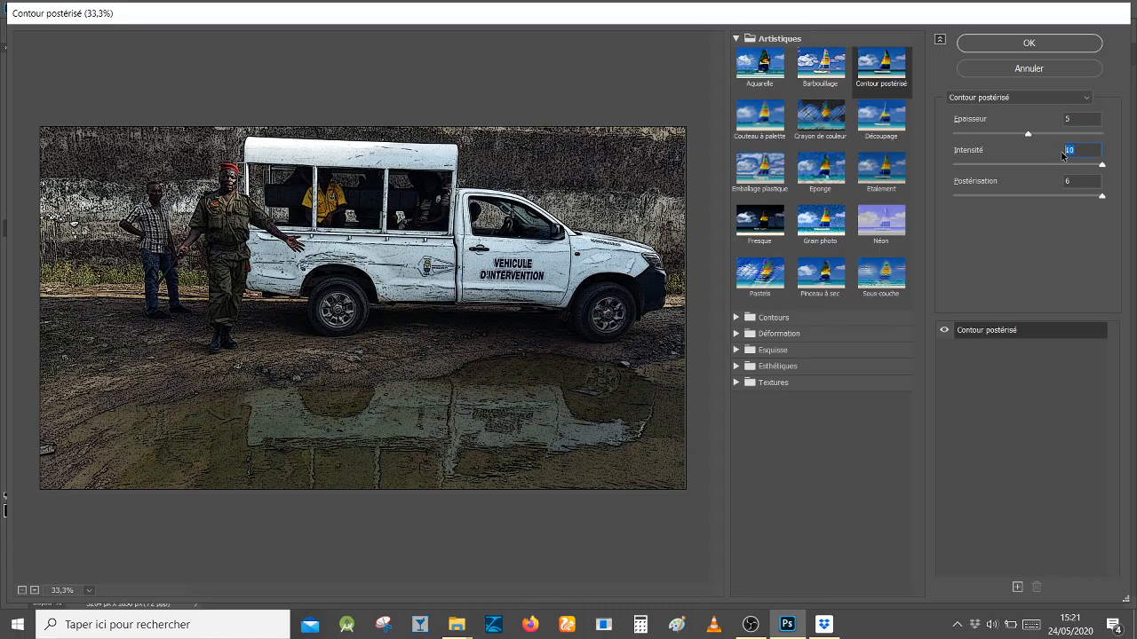
pyautogui.write('5')
pyautogui.click(1080, 179)
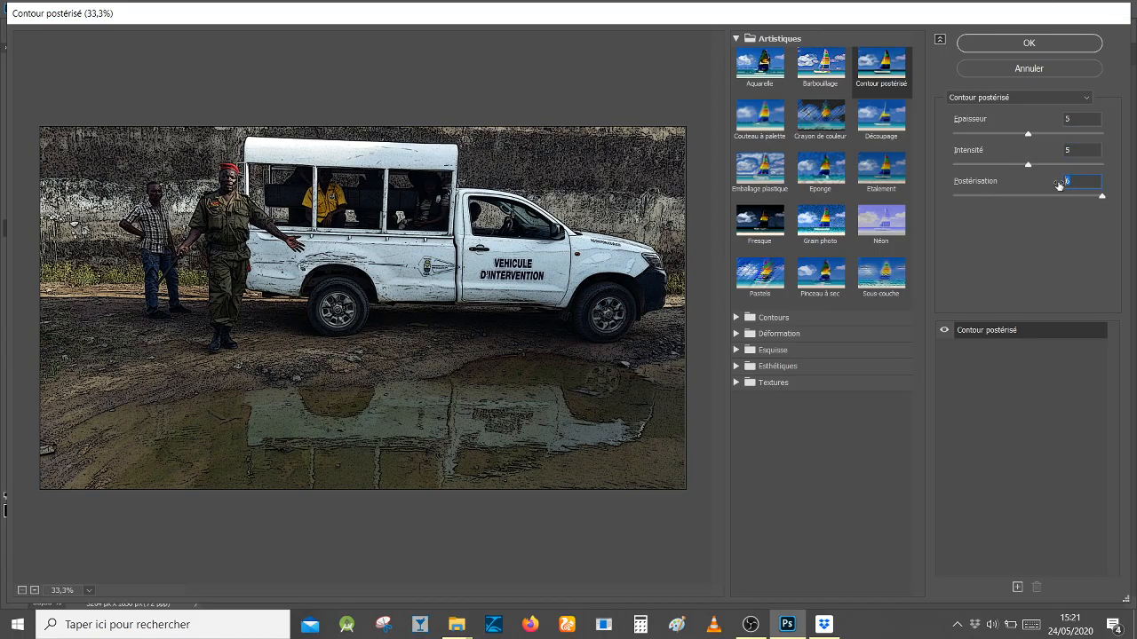
pyautogui.write('3')
pyautogui.hotkey('shift', 'Tab')
# Step: Raise Epaisseur and Intensité of the Contour postérisé effect to 10 and Postérisation to its maximum
pyautogui.moveTo(1028, 135); pyautogui.dragTo(1127, 136)
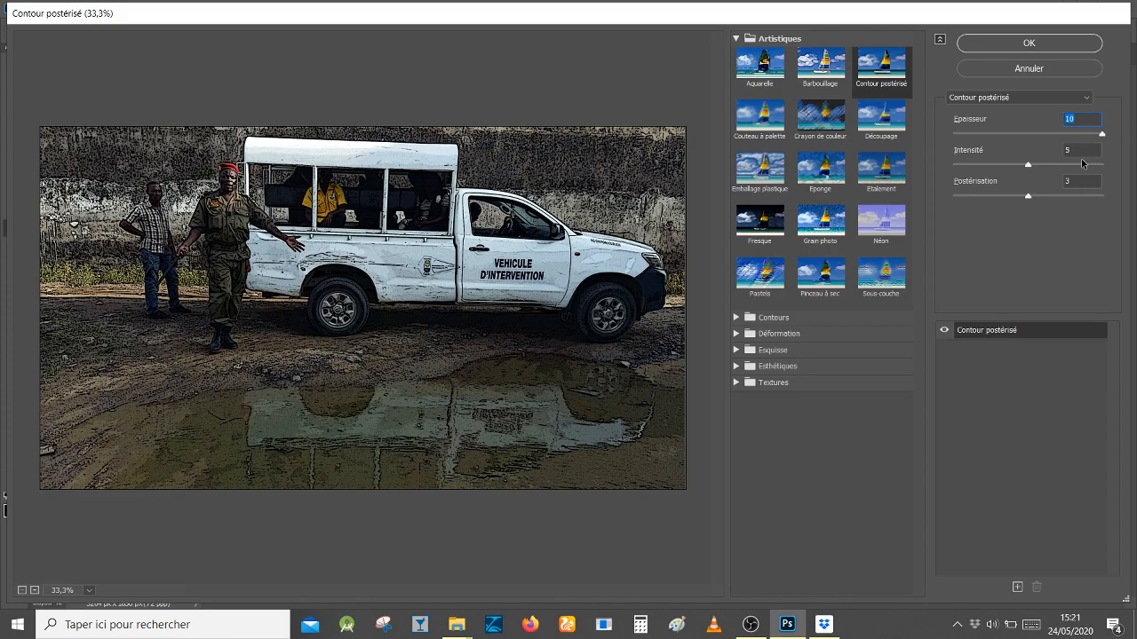
pyautogui.moveTo(1029, 165); pyautogui.dragTo(1124, 171)
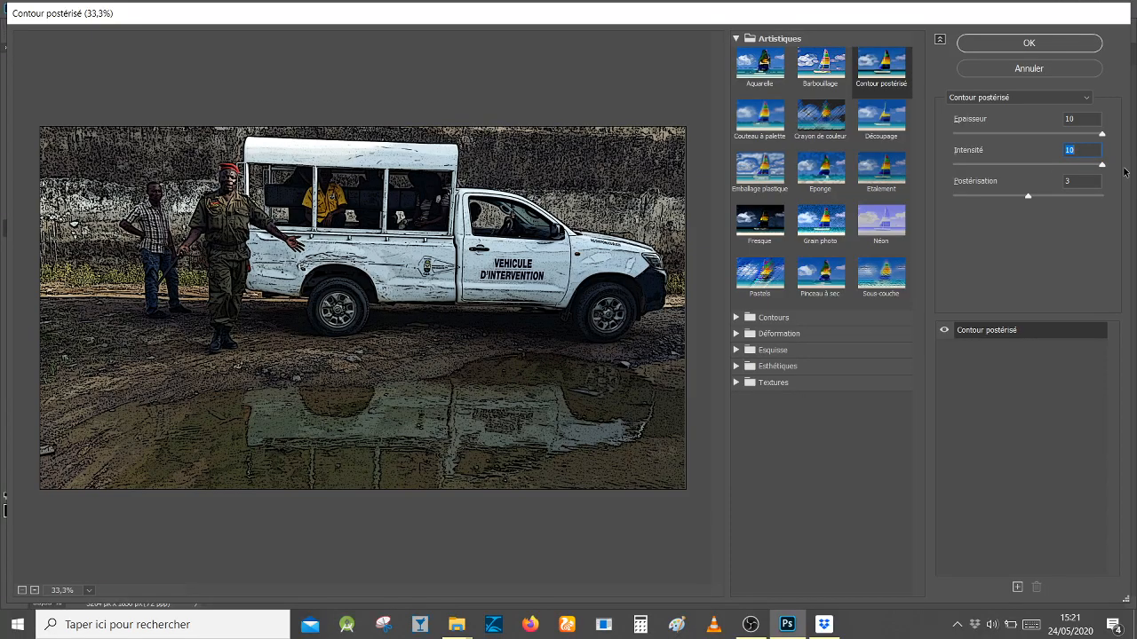
pyautogui.moveTo(1070, 194); pyautogui.dragTo(1127, 199)
# Step: Lower Postérisation, Intensité and Epaisseur of the Contour postérisé effect to 0
pyautogui.moveTo(1101, 195); pyautogui.dragTo(933, 221)
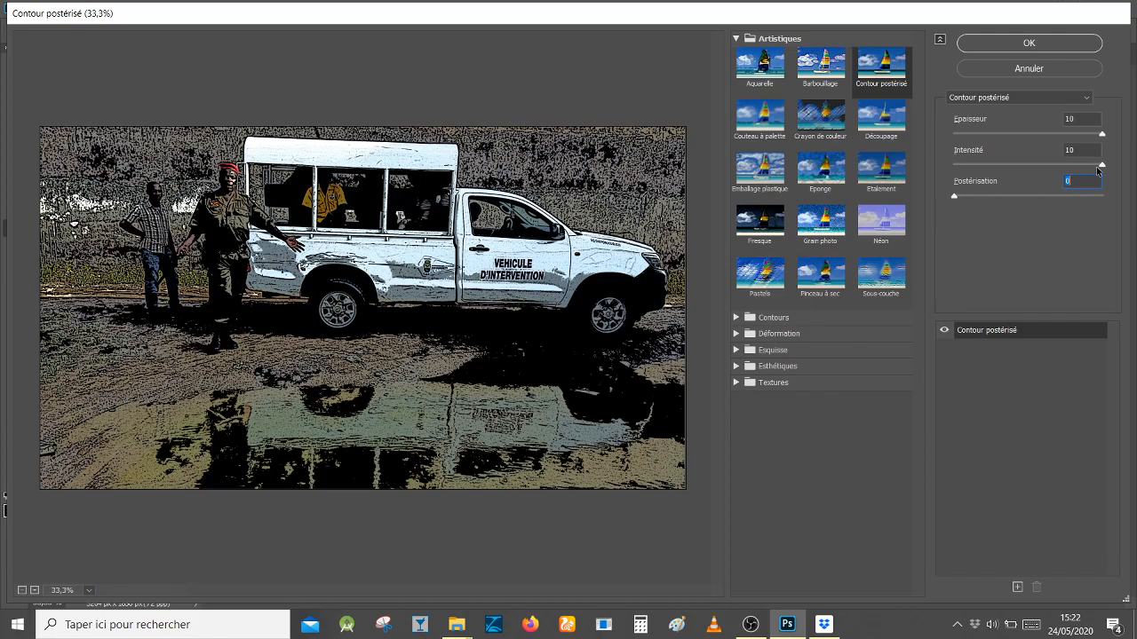
pyautogui.moveTo(1102, 165); pyautogui.dragTo(952, 173)
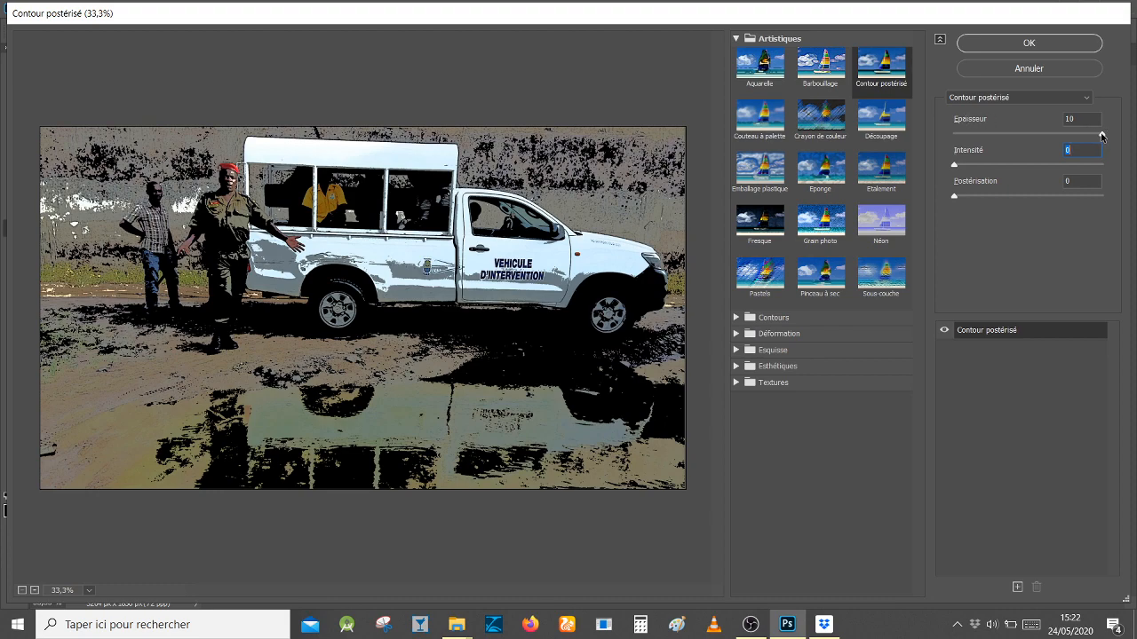
pyautogui.moveTo(1103, 136); pyautogui.dragTo(945, 148)
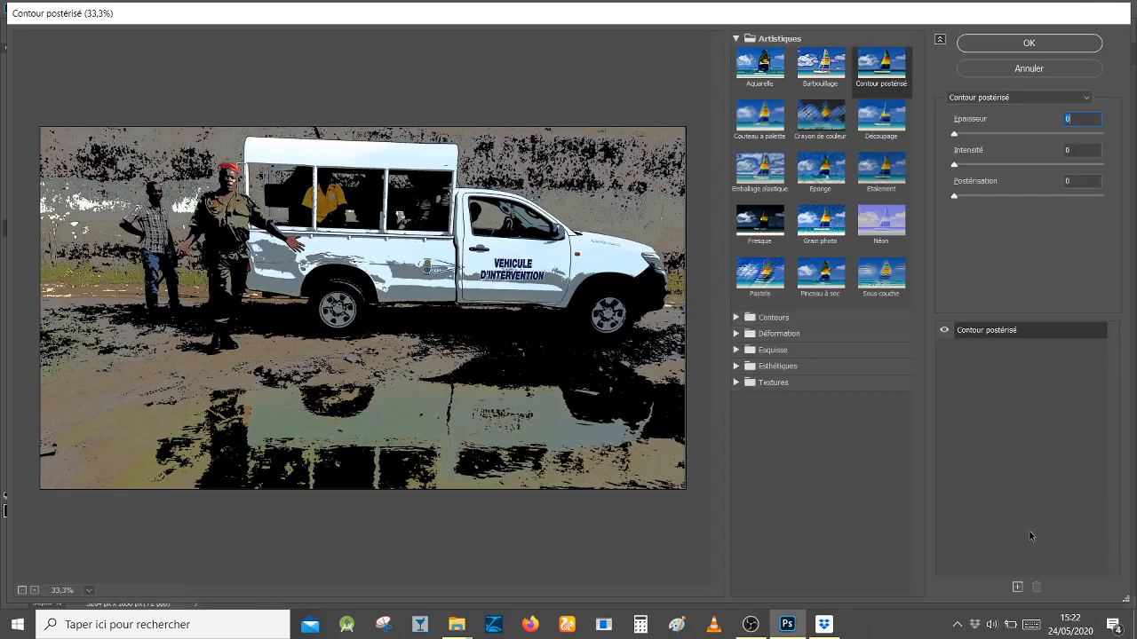
# Step: Stack three extra Contour postérisé effect layers and delete them again, leaving a single effect layer
pyautogui.click(1017, 588)
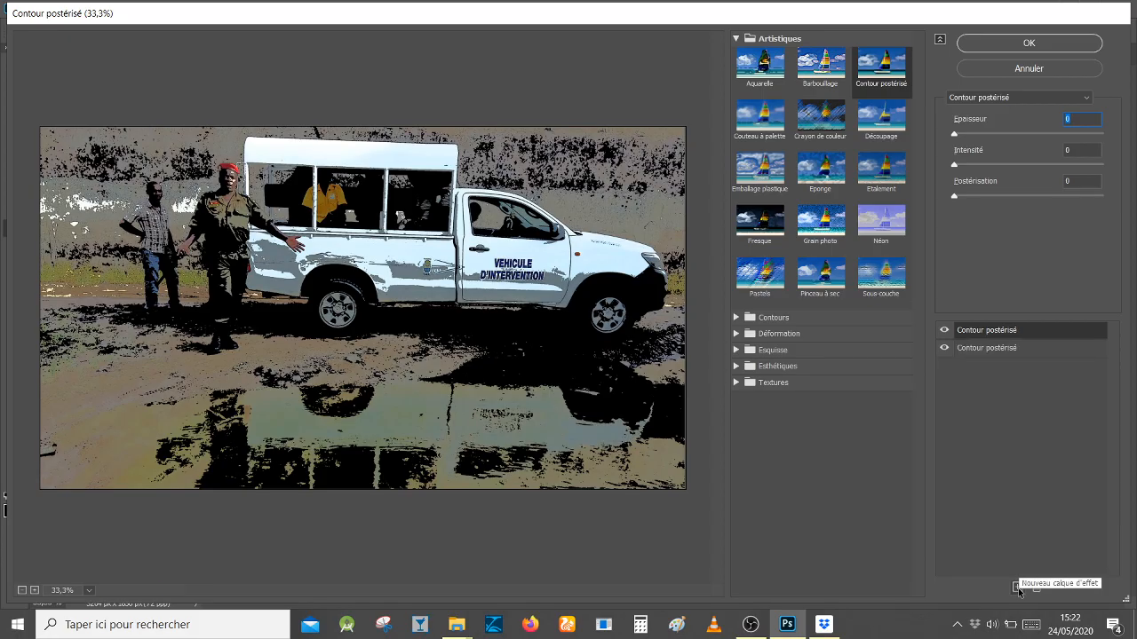
pyautogui.click(1018, 587)
pyautogui.click(1018, 588)
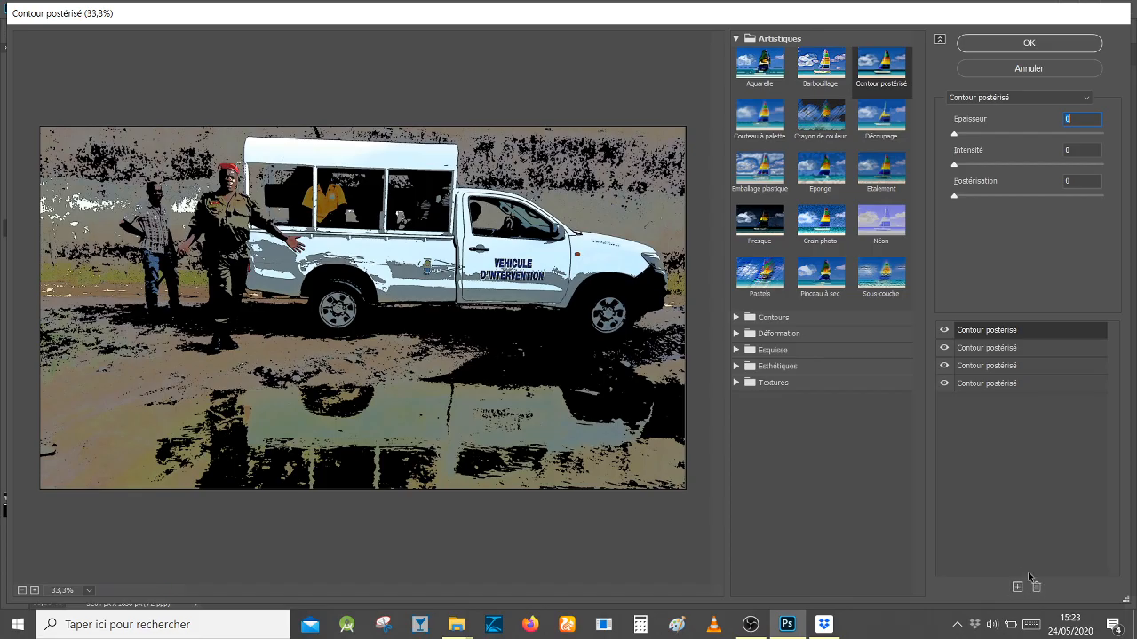
pyautogui.click(1036, 587)
pyautogui.click(1036, 588)
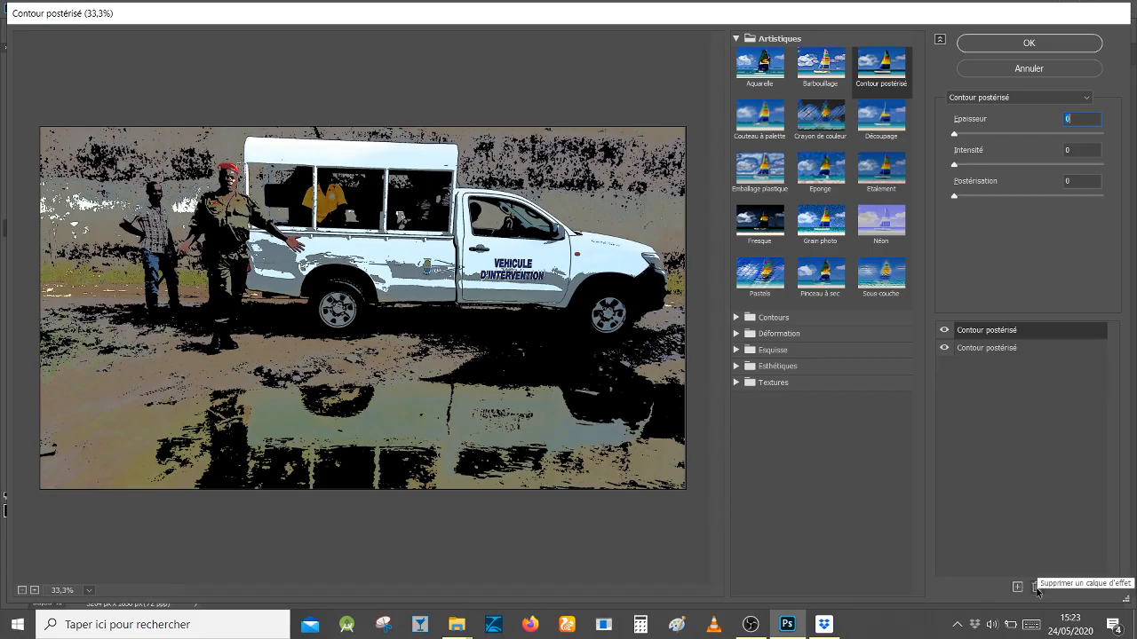
pyautogui.click(1036, 588)
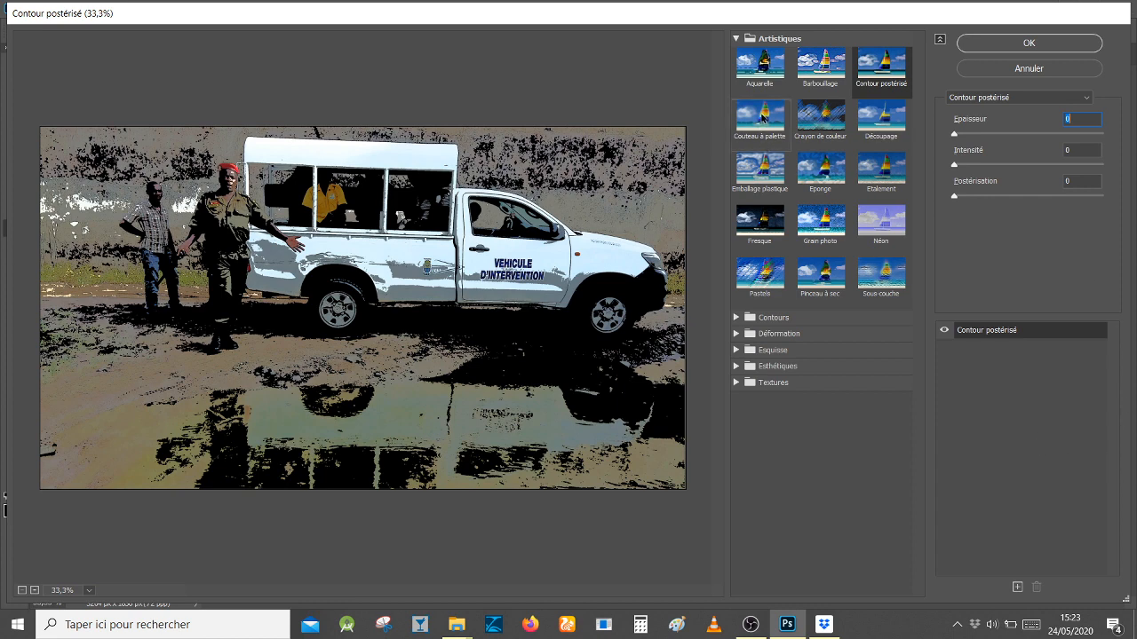
# Step: Apply the Couteau à palette effect with Epaisseur 1, Détail 3 and Adoucissement 0
pyautogui.click(761, 115)
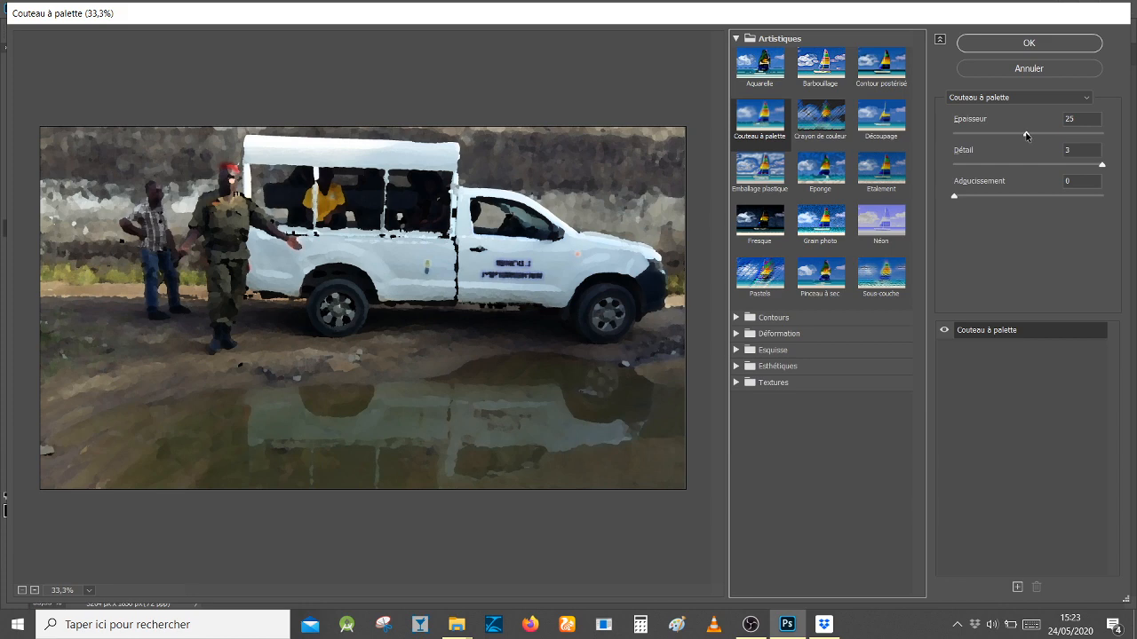
pyautogui.moveTo(1026, 135); pyautogui.dragTo(911, 138)
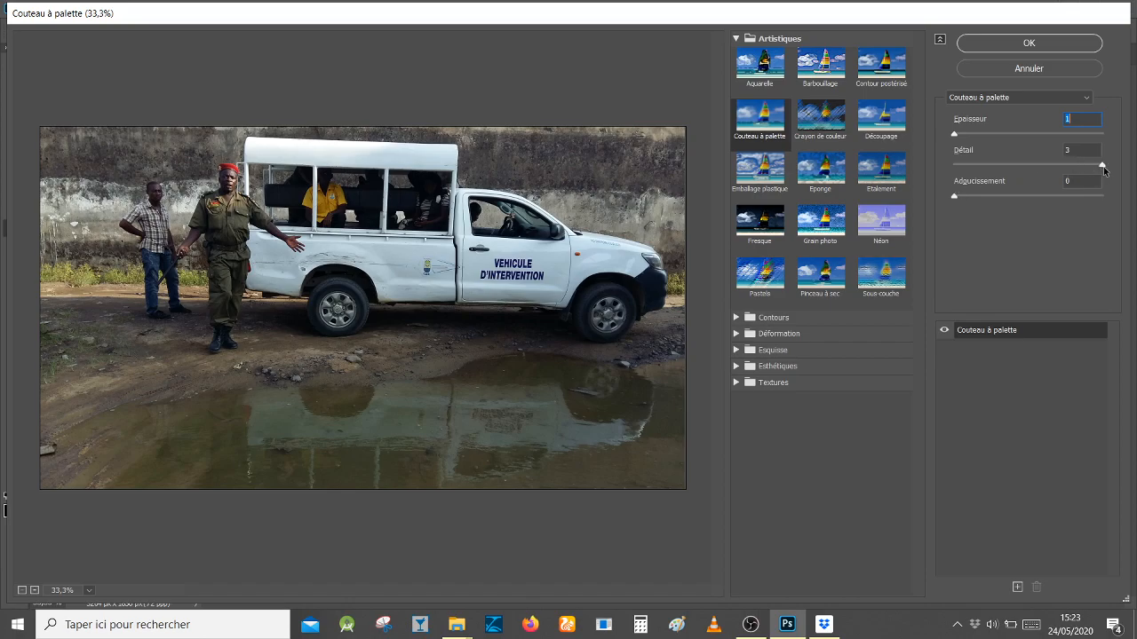
pyautogui.moveTo(1104, 169); pyautogui.dragTo(1134, 181)
pyautogui.moveTo(956, 196)
pyautogui.mouseDown()
pyautogui.moveTo(1120, 202)
pyautogui.moveTo(953, 210)
pyautogui.mouseUp()
# Step: Set the Couteau à palette effect to Epaisseur 50, Détail 1 and Adoucissement 10
pyautogui.moveTo(956, 138); pyautogui.dragTo(1135, 157)
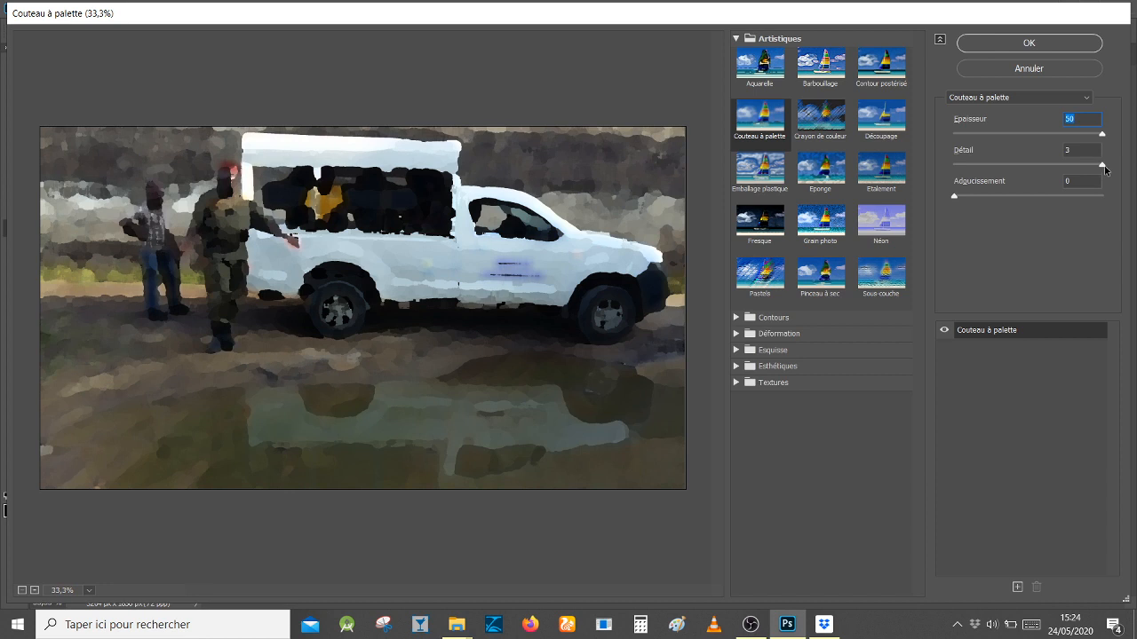
pyautogui.moveTo(1102, 165); pyautogui.dragTo(962, 169)
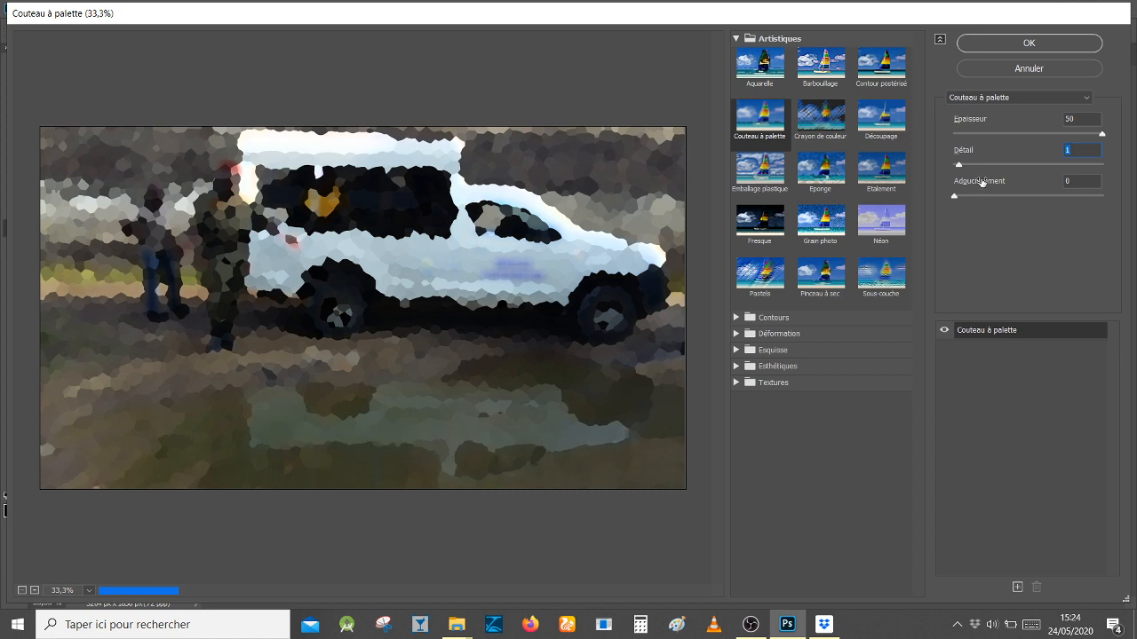
pyautogui.moveTo(957, 197); pyautogui.dragTo(1130, 222)
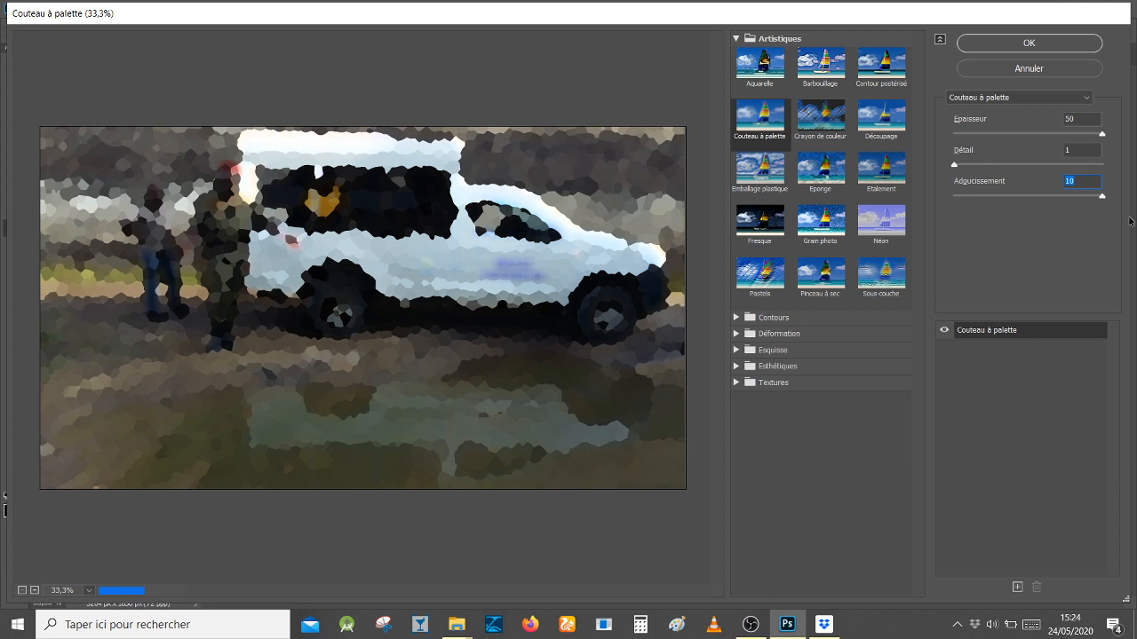
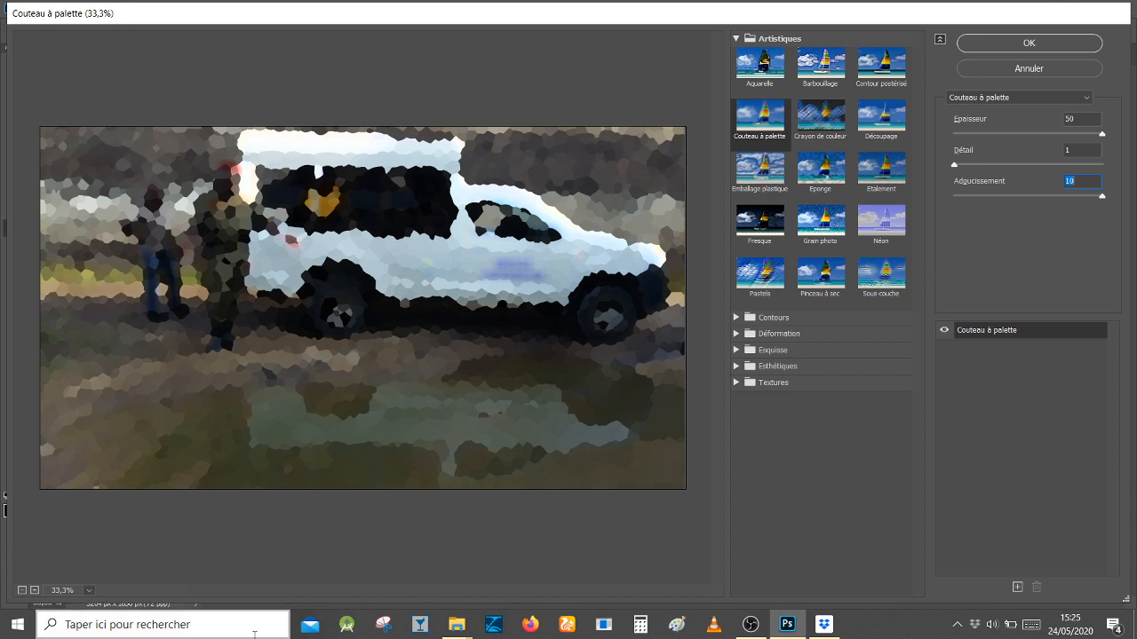
# Step: Try to show the desktop while the filter gallery is open
pyautogui.click(11, 633)
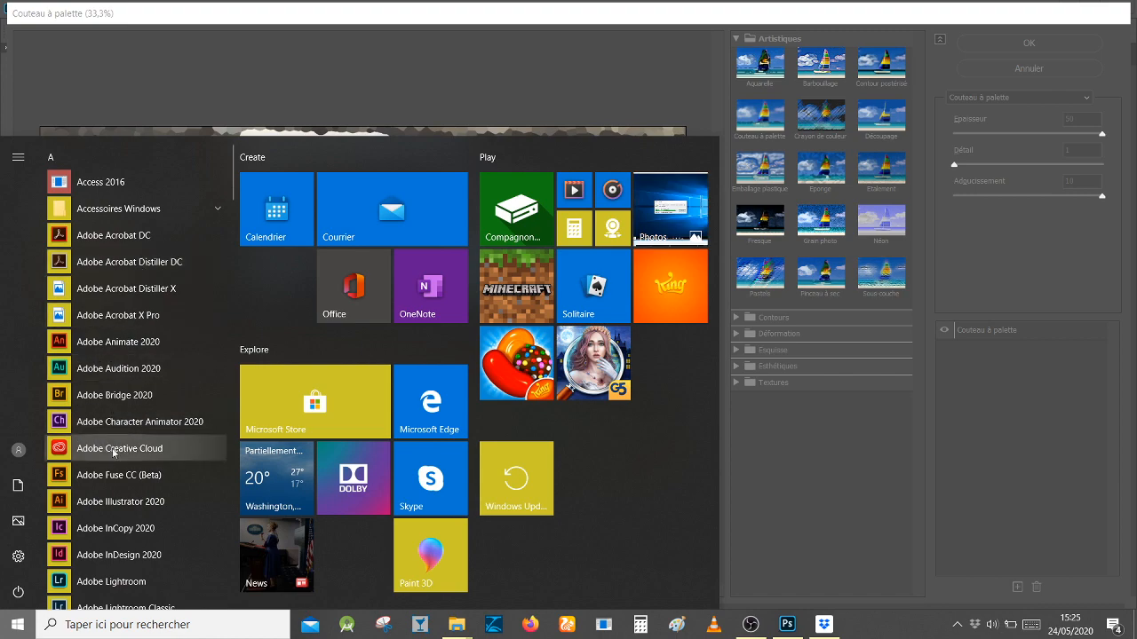
pyautogui.moveTo(466, 630)
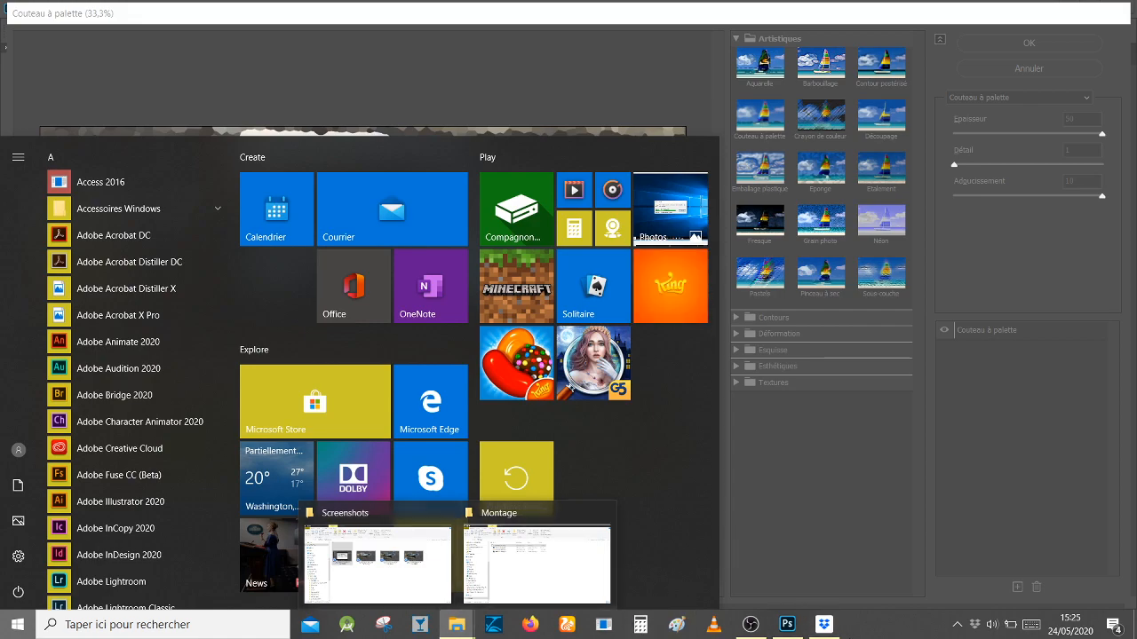
pyautogui.rightClick(882, 625)
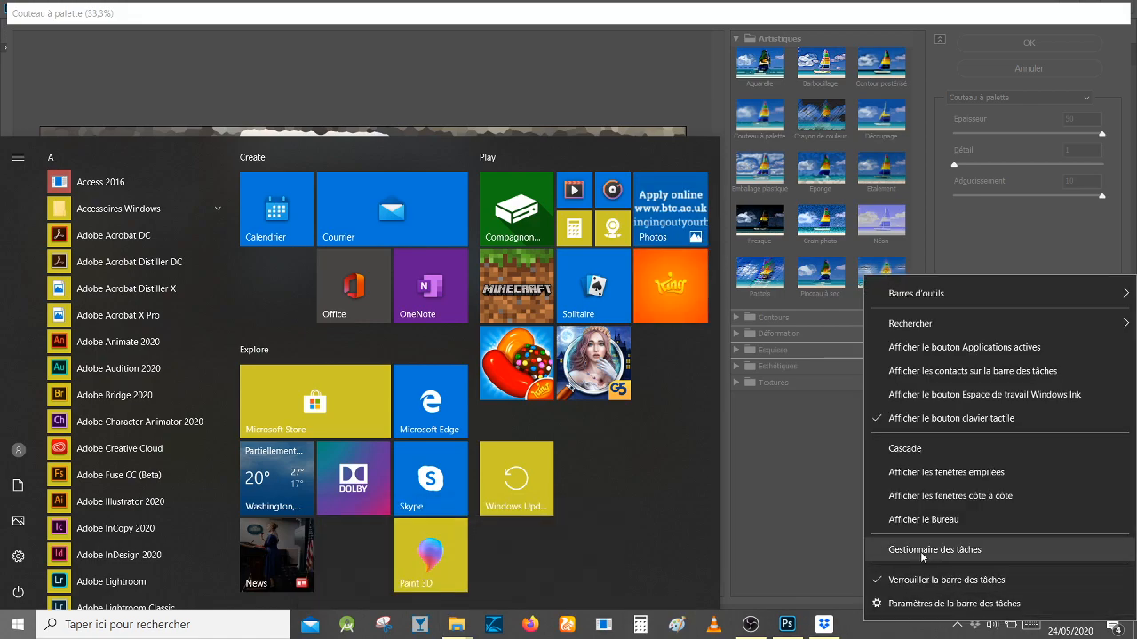
pyautogui.click(924, 519)
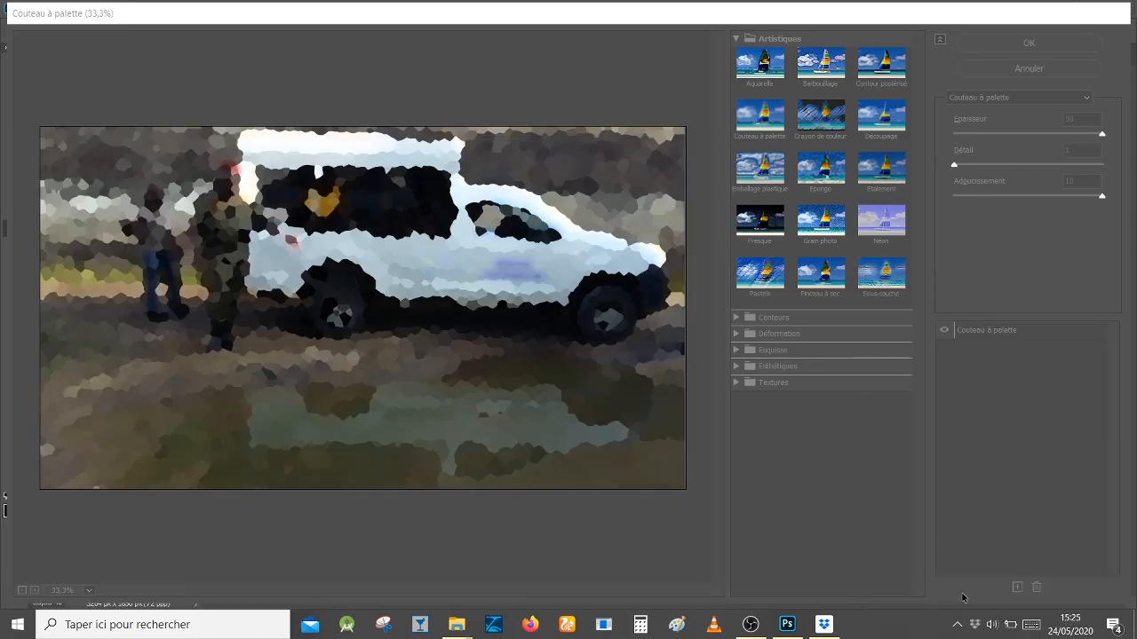
# Step: Switch to Dropbox, show the desktop from there and open the Calendrier 365 folder
pyautogui.click(833, 627)
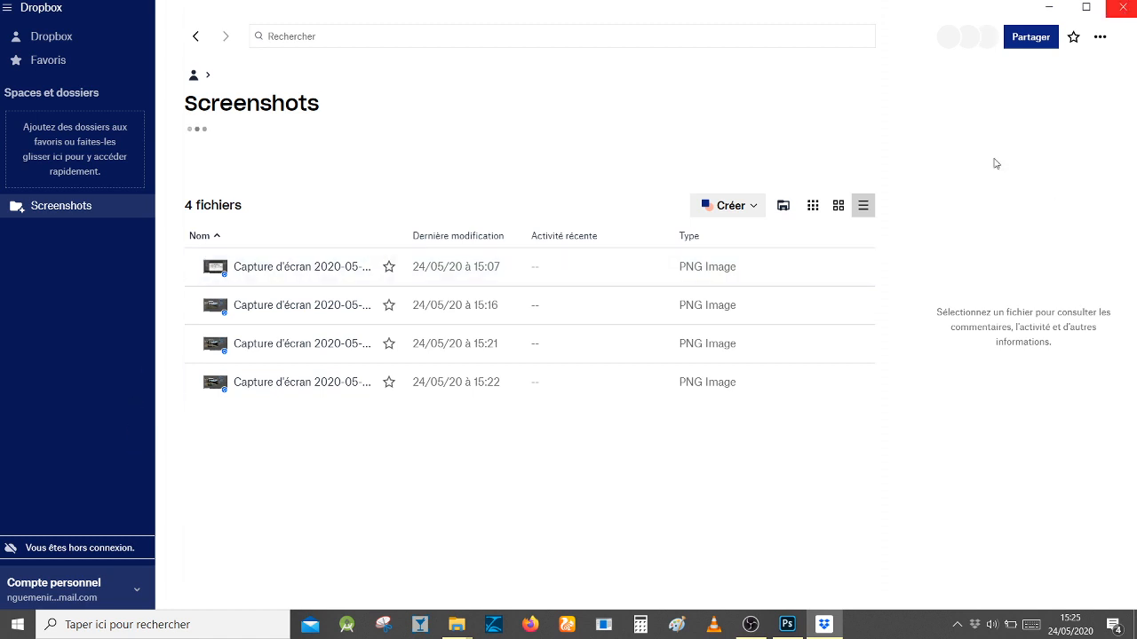
pyautogui.rightClick(866, 636)
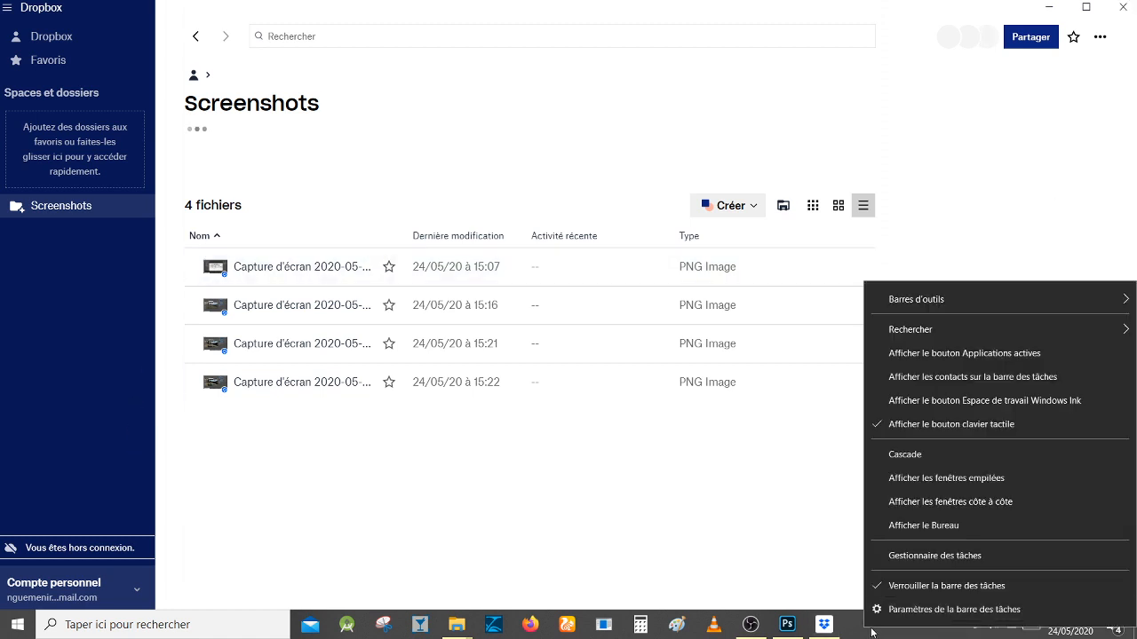
pyautogui.click(929, 529)
pyautogui.click(356, 177)
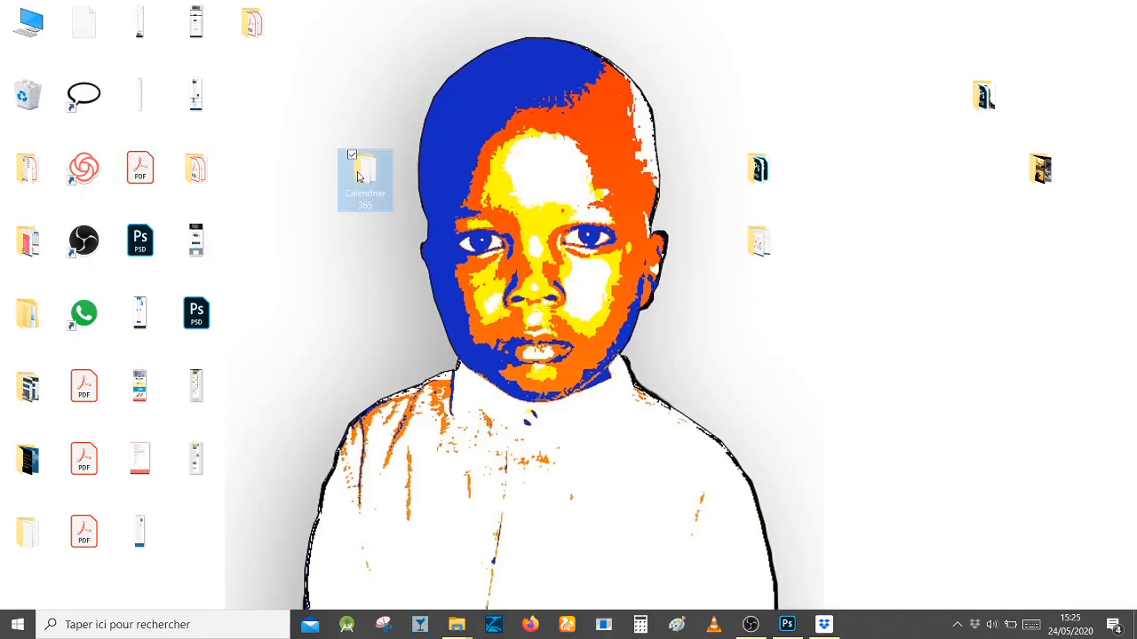
pyautogui.doubleClick(355, 177)
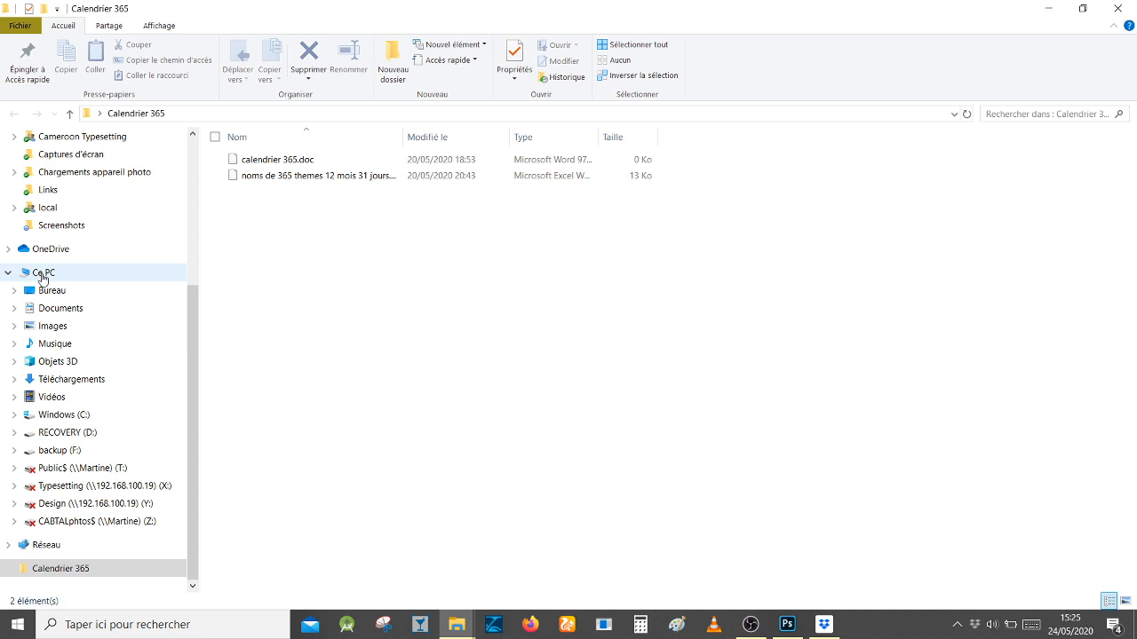
# Step: Review the computer's system properties and the drives under Ce PC, closing both windows when done
pyautogui.rightClick(42, 278)
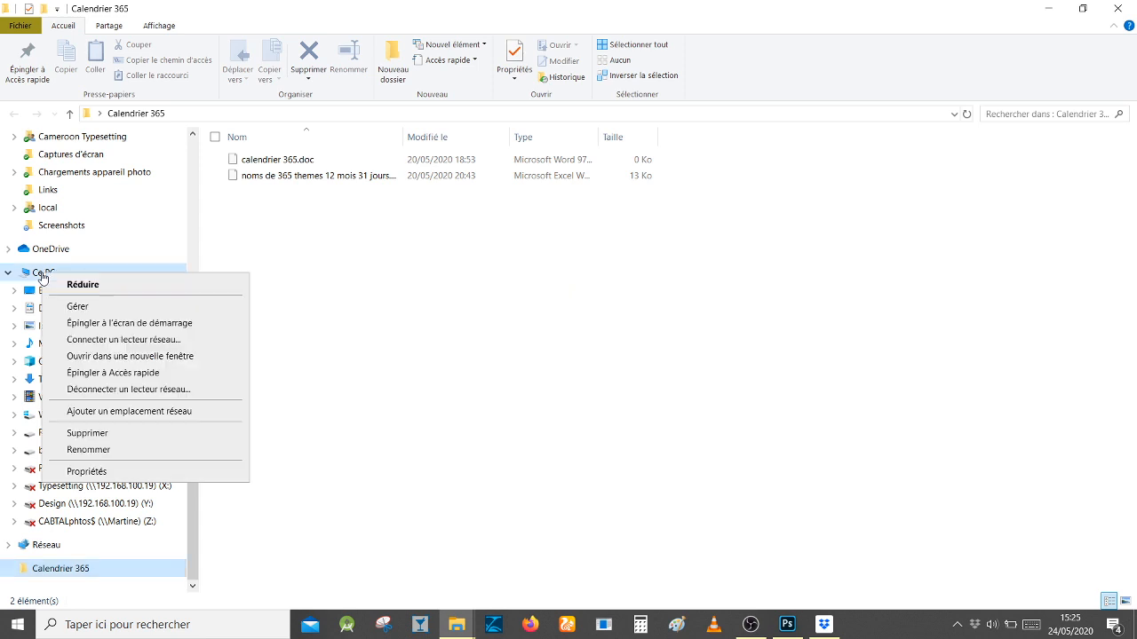
pyautogui.click(75, 474)
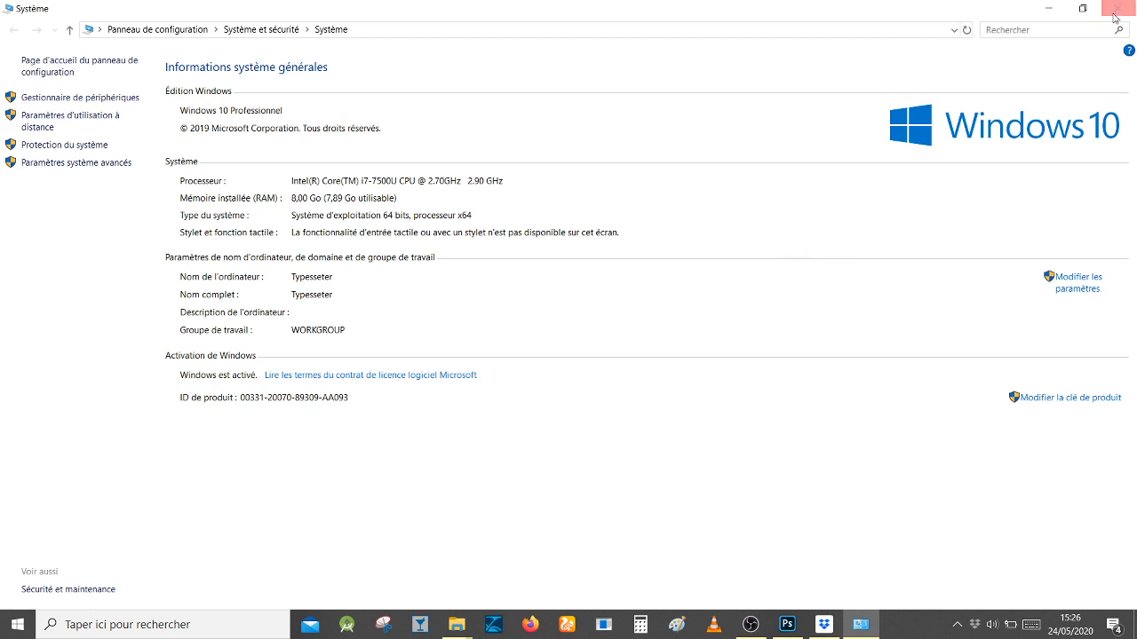
pyautogui.click(953, 29)
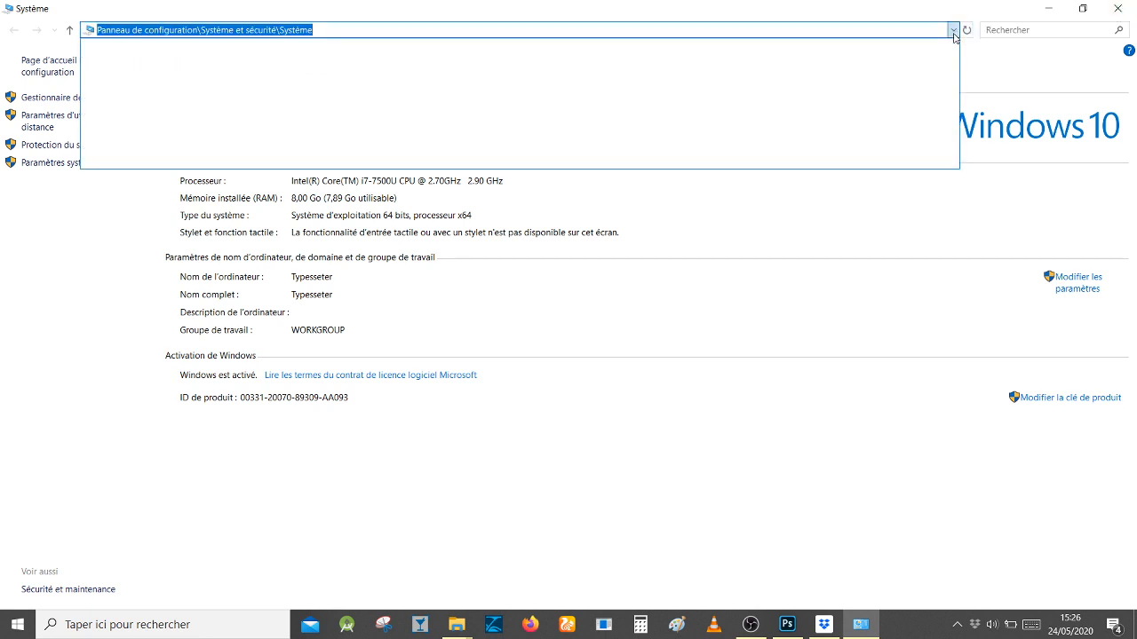
pyautogui.click(1121, 10)
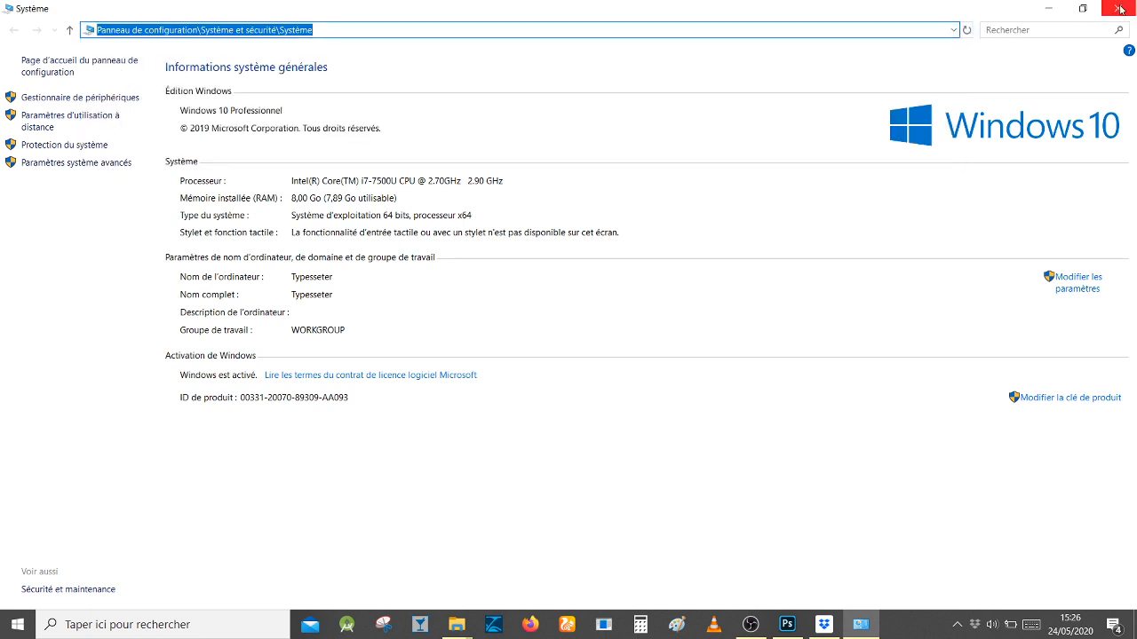
pyautogui.click(1122, 10)
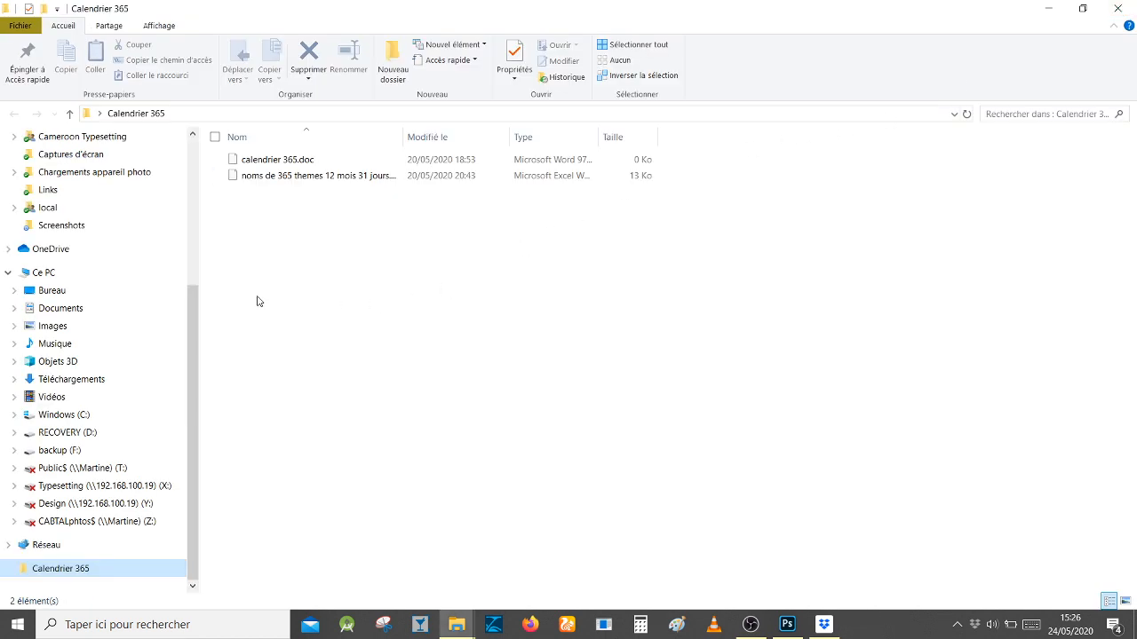
pyautogui.click(69, 273)
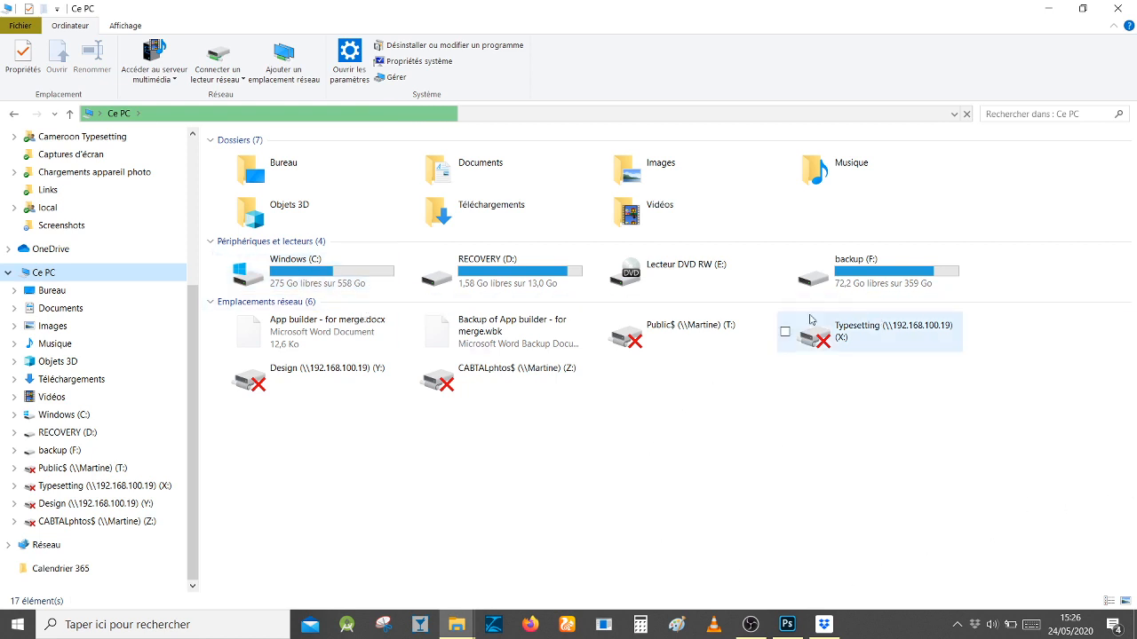
pyautogui.click(1117, 11)
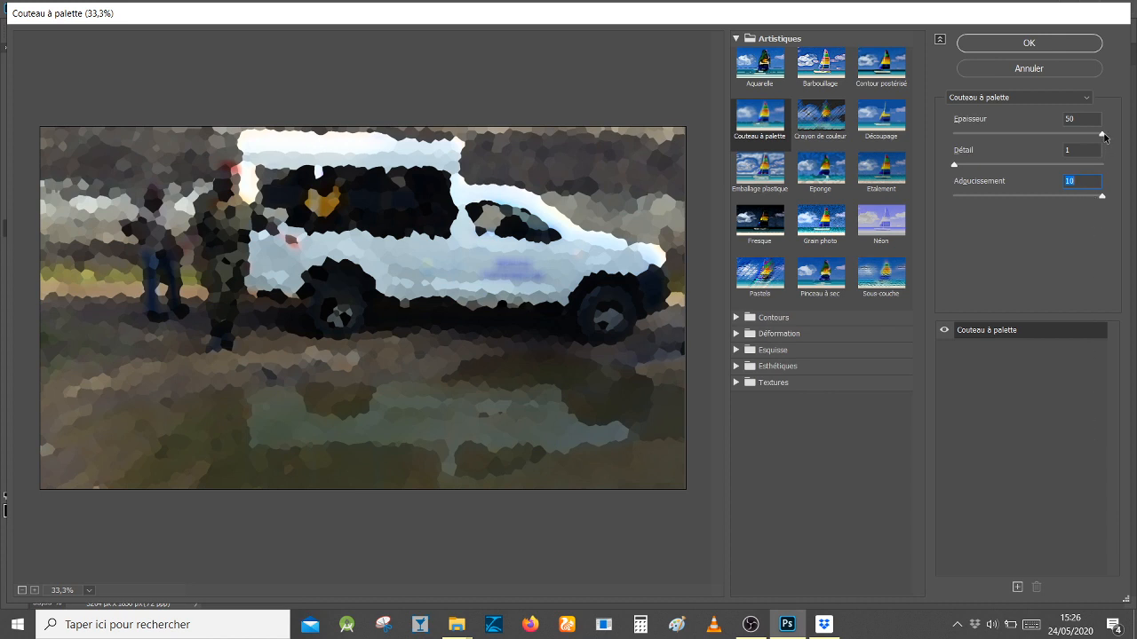
# Step: Reduce the Couteau à palette effect's Epaisseur to 10
pyautogui.moveTo(1105, 135); pyautogui.dragTo(973, 135)
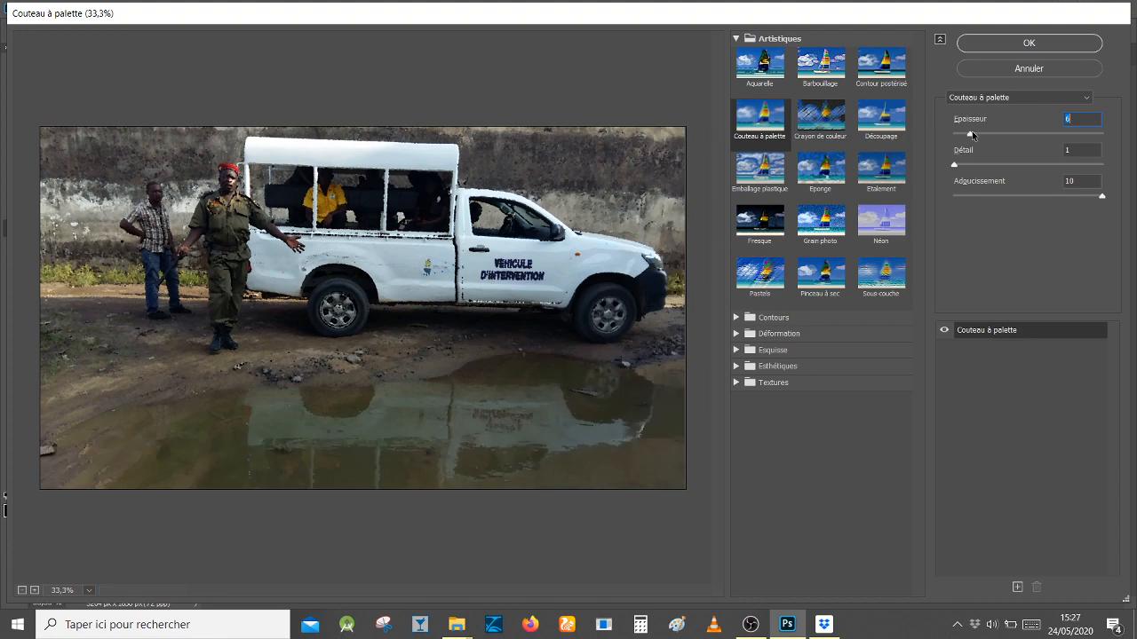
pyautogui.click(982, 132)
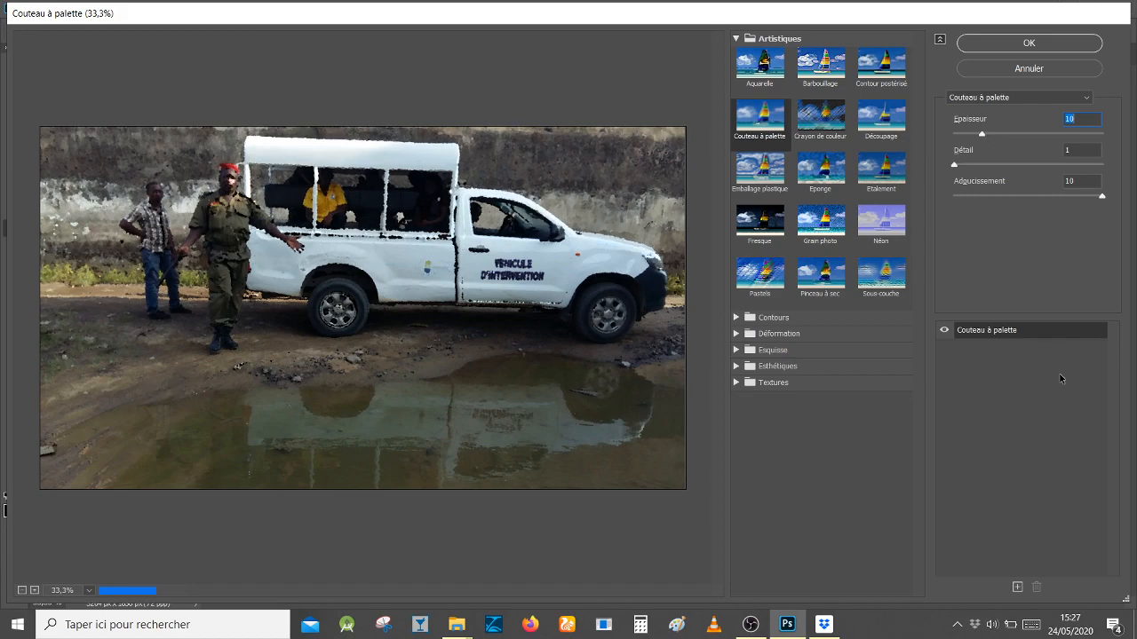
# Step: Stack two extra Couteau à palette effect layers to preview the result, and delete both
pyautogui.click(1018, 587)
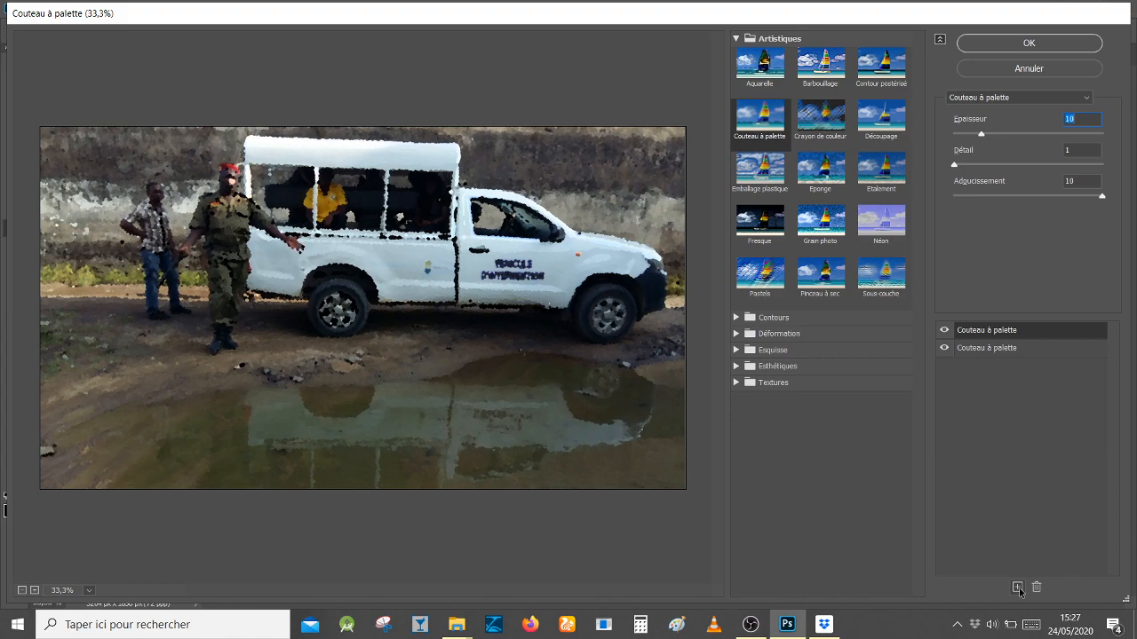
pyautogui.click(1018, 588)
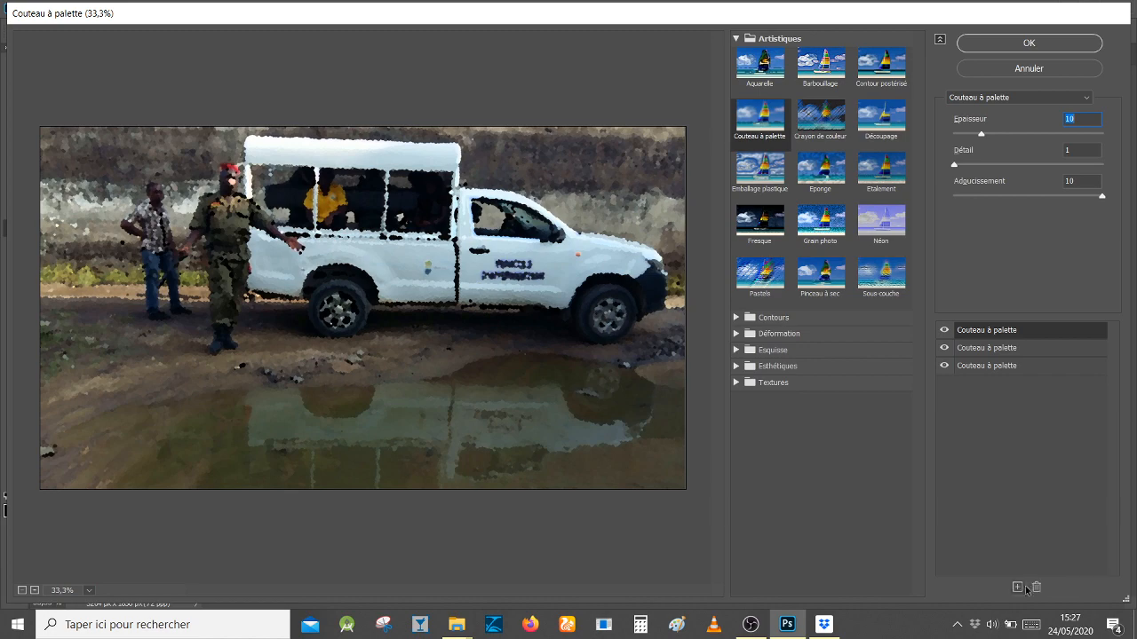
pyautogui.click(1036, 588)
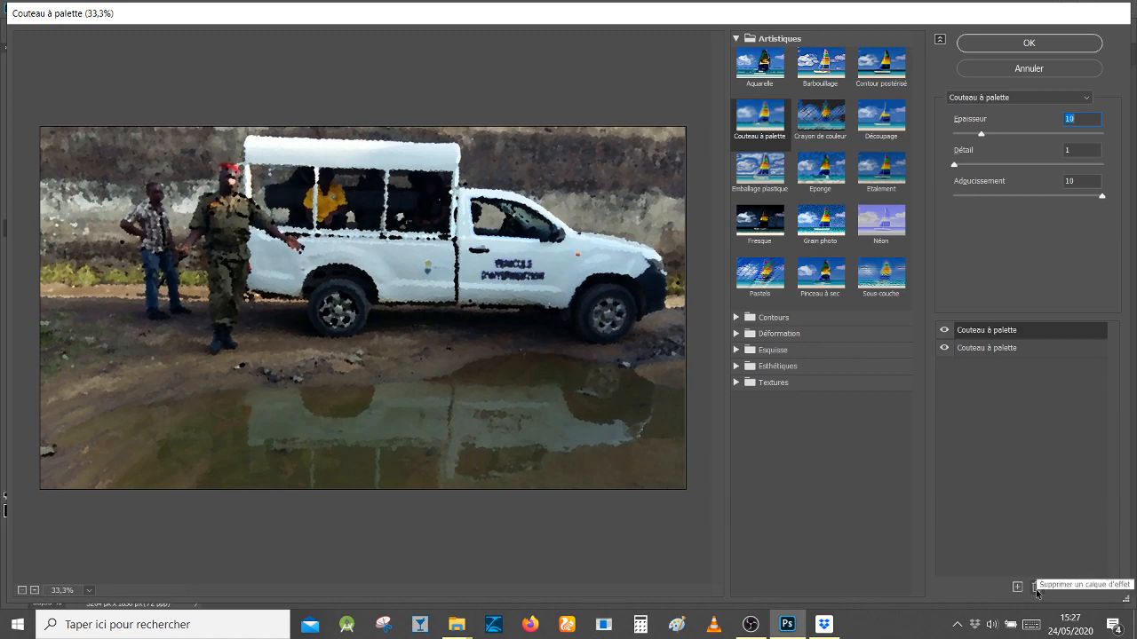
pyautogui.click(1037, 588)
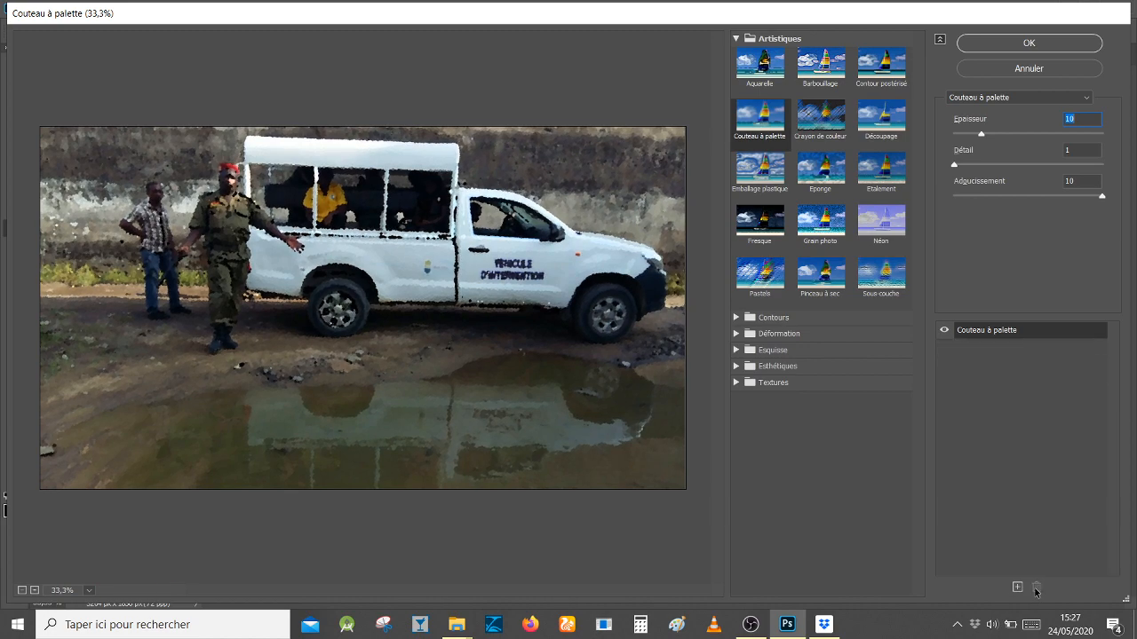
# Step: Apply the Crayon de couleur effect with Epaisseur 24, Pression 15 and Clarté du papier 50
pyautogui.click(826, 118)
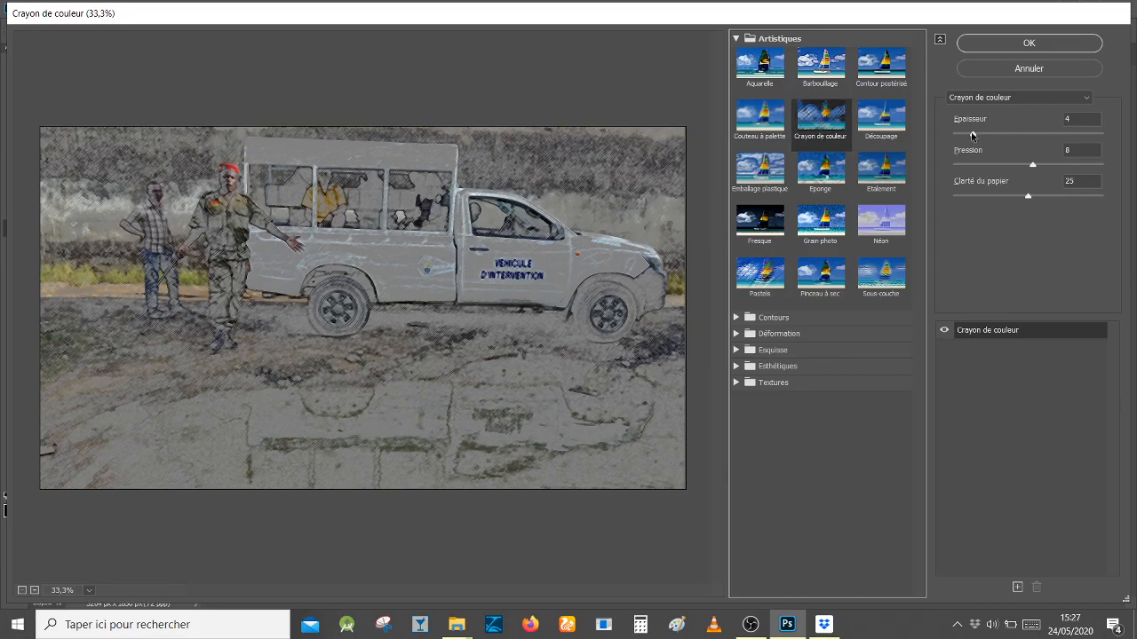
pyautogui.moveTo(972, 135); pyautogui.dragTo(1101, 134)
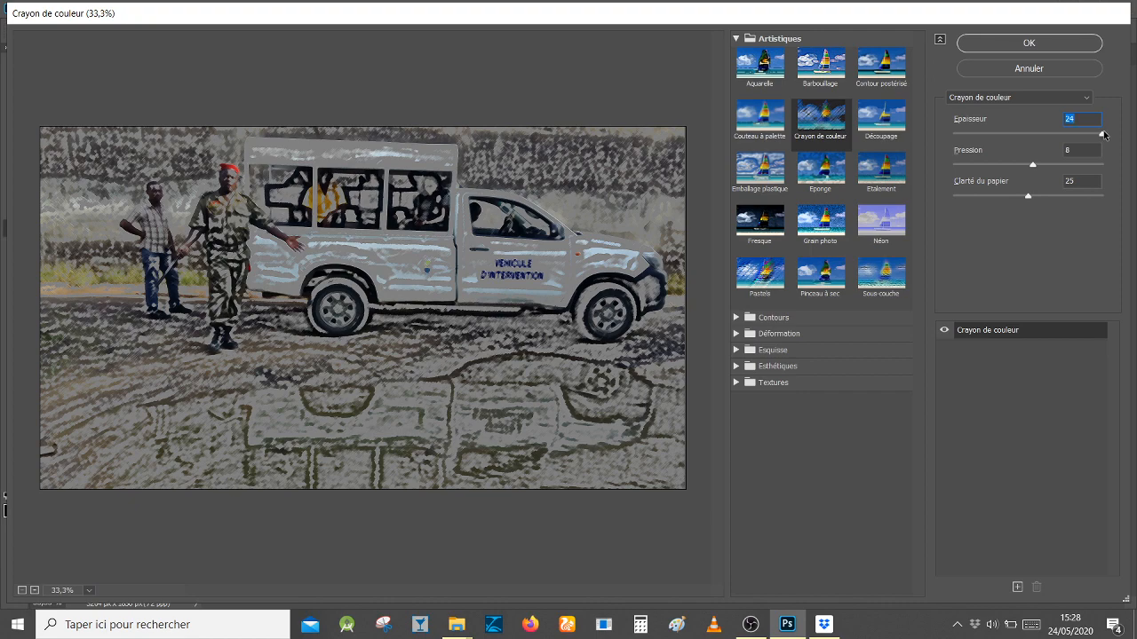
pyautogui.click(1038, 164)
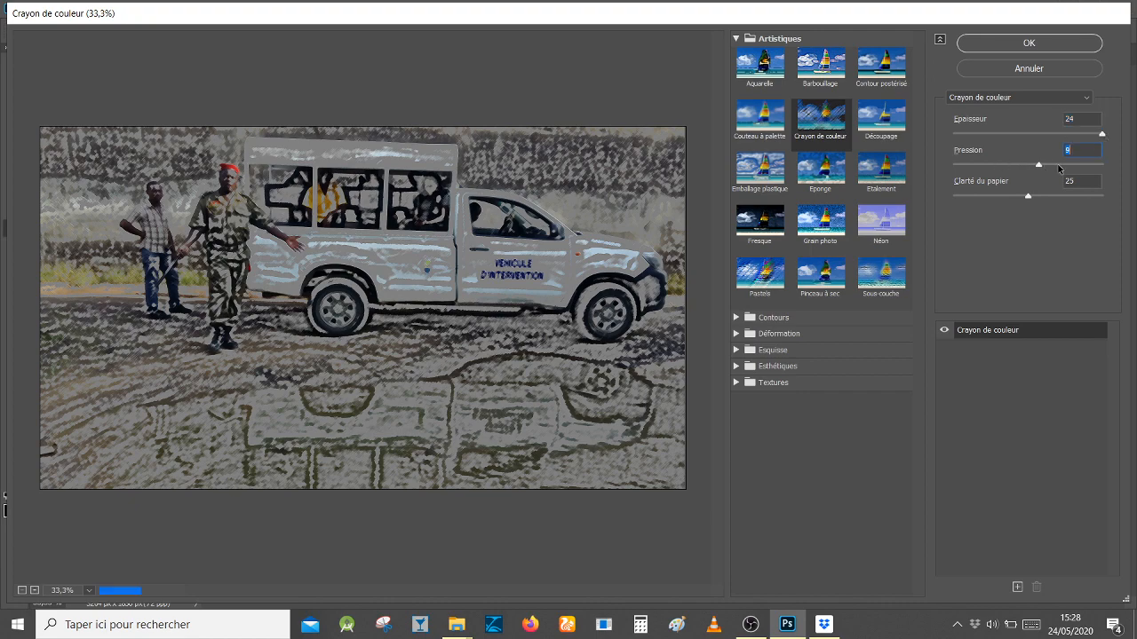
pyautogui.moveTo(1058, 168); pyautogui.dragTo(1110, 168)
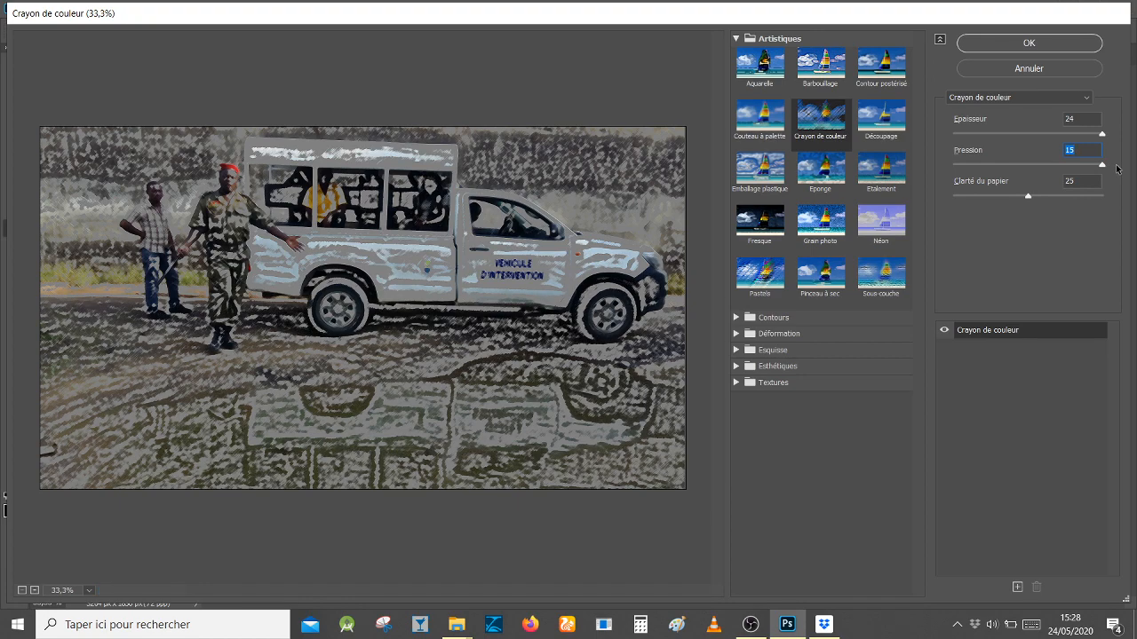
pyautogui.moveTo(1029, 195); pyautogui.dragTo(1113, 209)
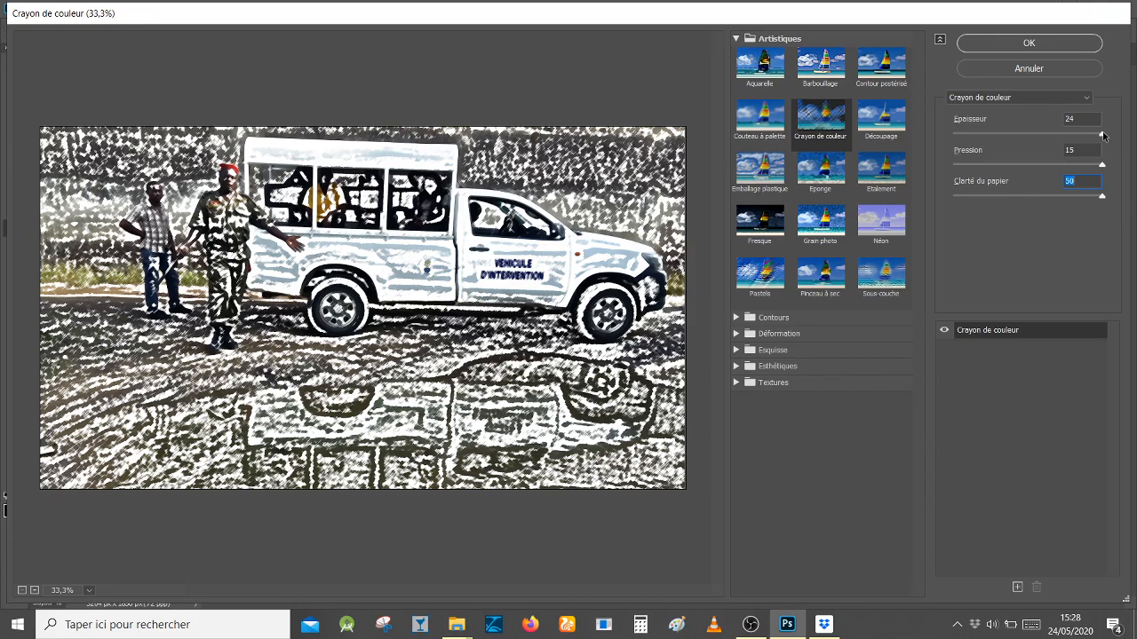
# Step: Compare the Crayon de couleur Epaisseur at 1 and 24, and set it to 12
pyautogui.moveTo(1102, 134); pyautogui.dragTo(931, 135)
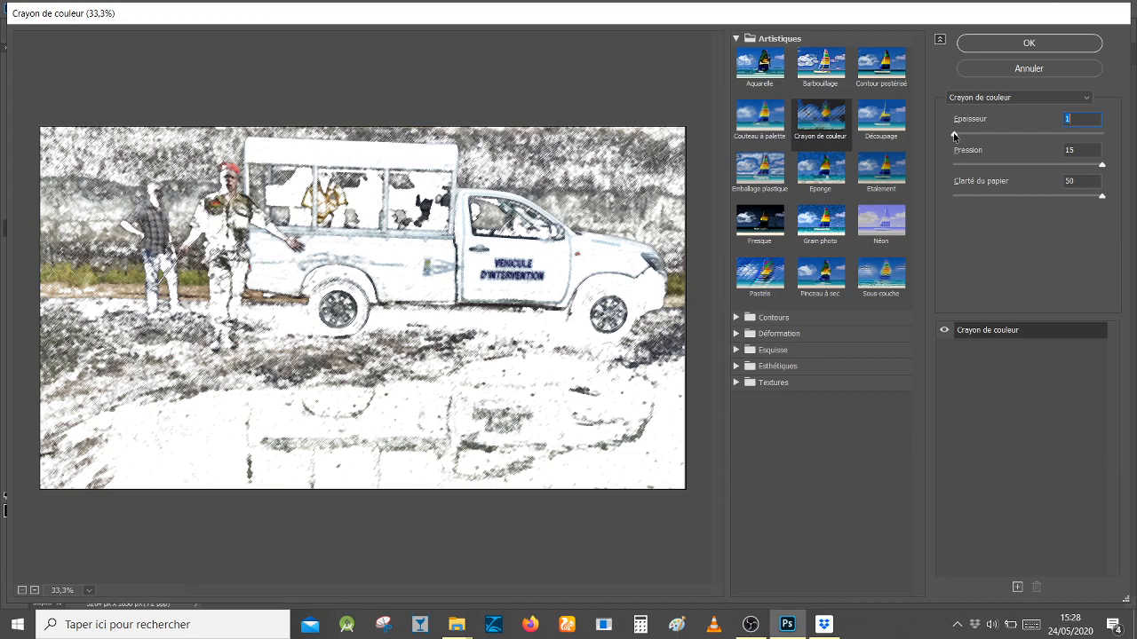
pyautogui.moveTo(954, 135); pyautogui.dragTo(1124, 153)
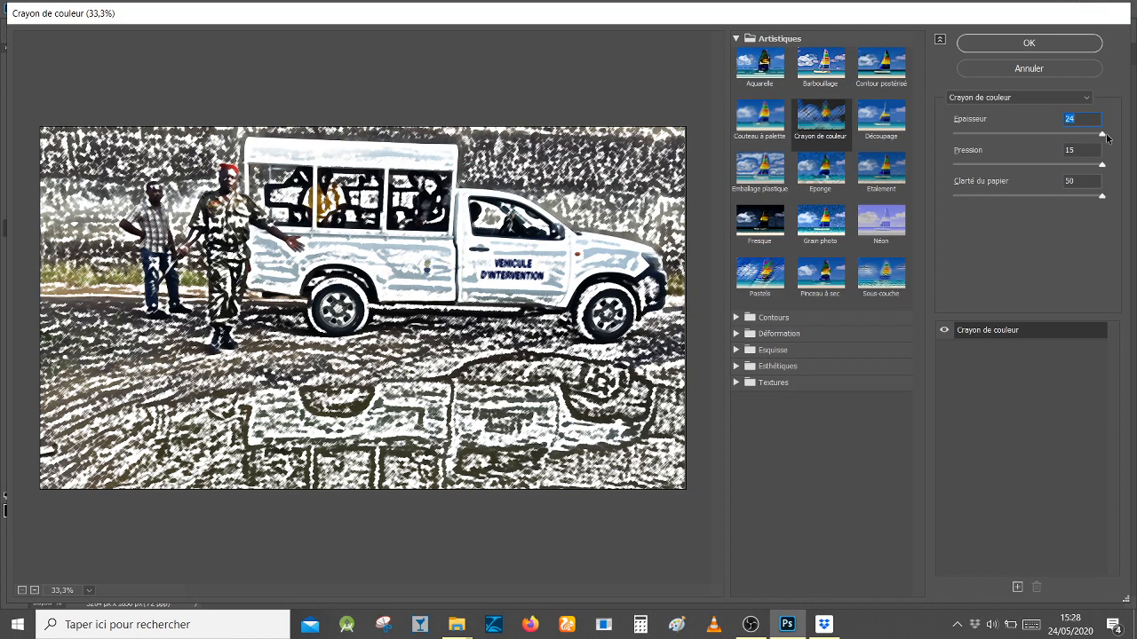
pyautogui.write('12')
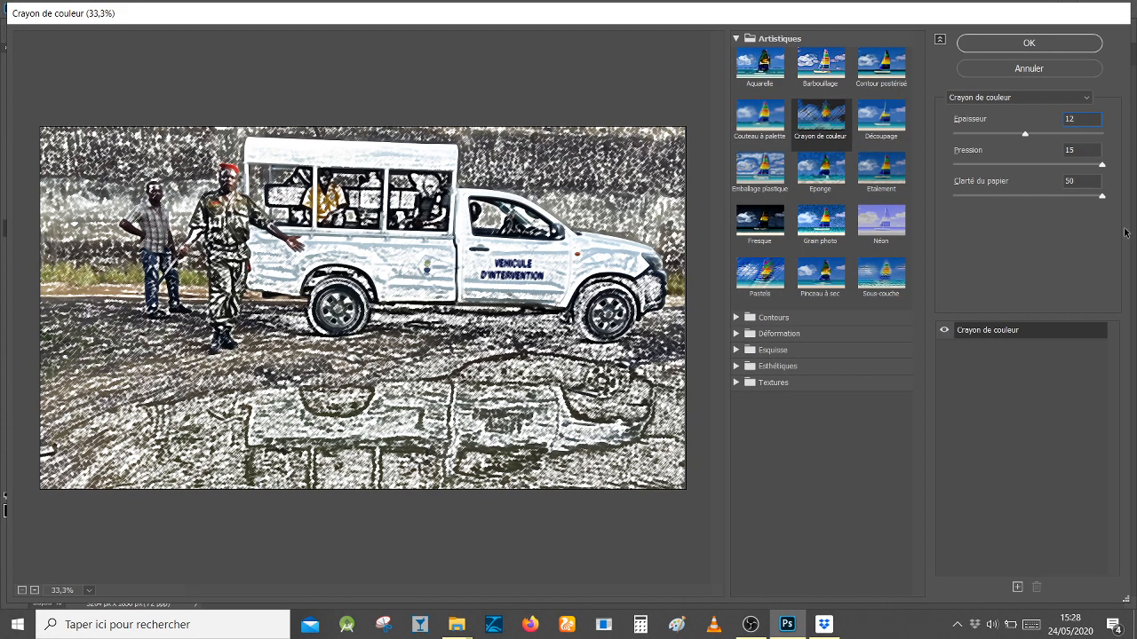
# Step: Compare Clarté du papier at 0 and 50, and set it to 25 with Pression at 7.5
pyautogui.click(1103, 197)
pyautogui.moveTo(1103, 197); pyautogui.dragTo(948, 196)
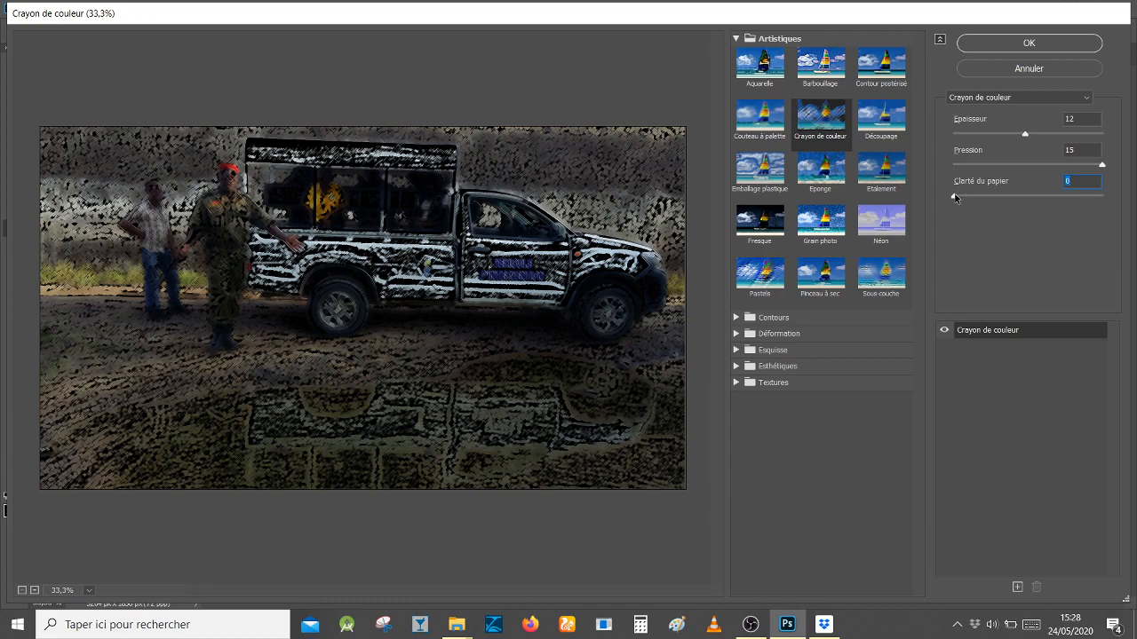
pyautogui.moveTo(956, 198); pyautogui.dragTo(1117, 205)
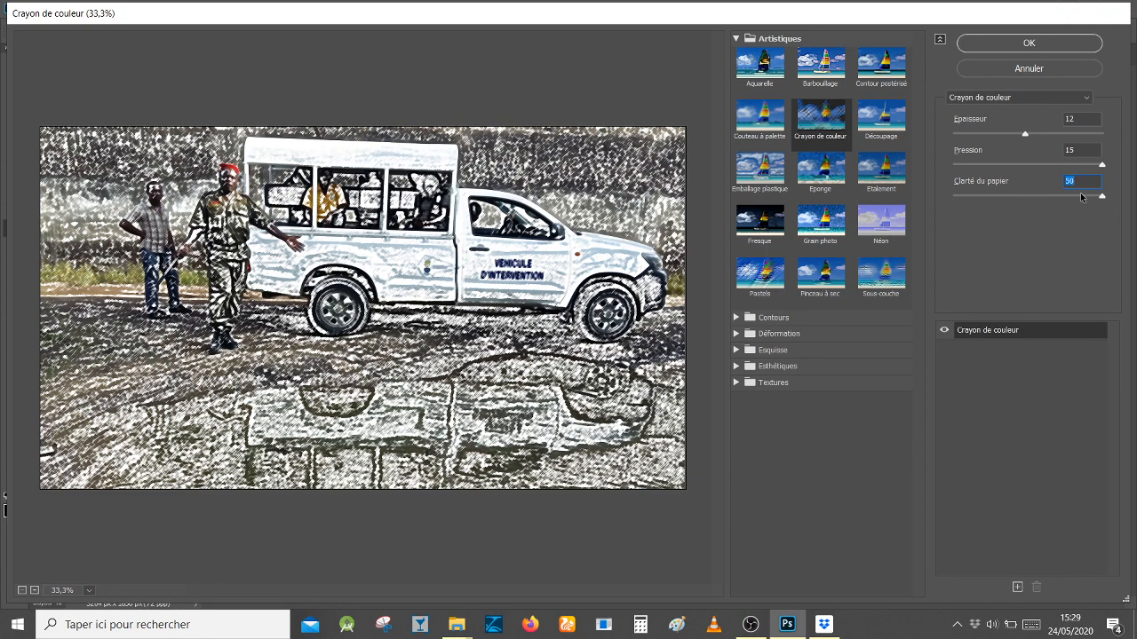
pyautogui.write('25')
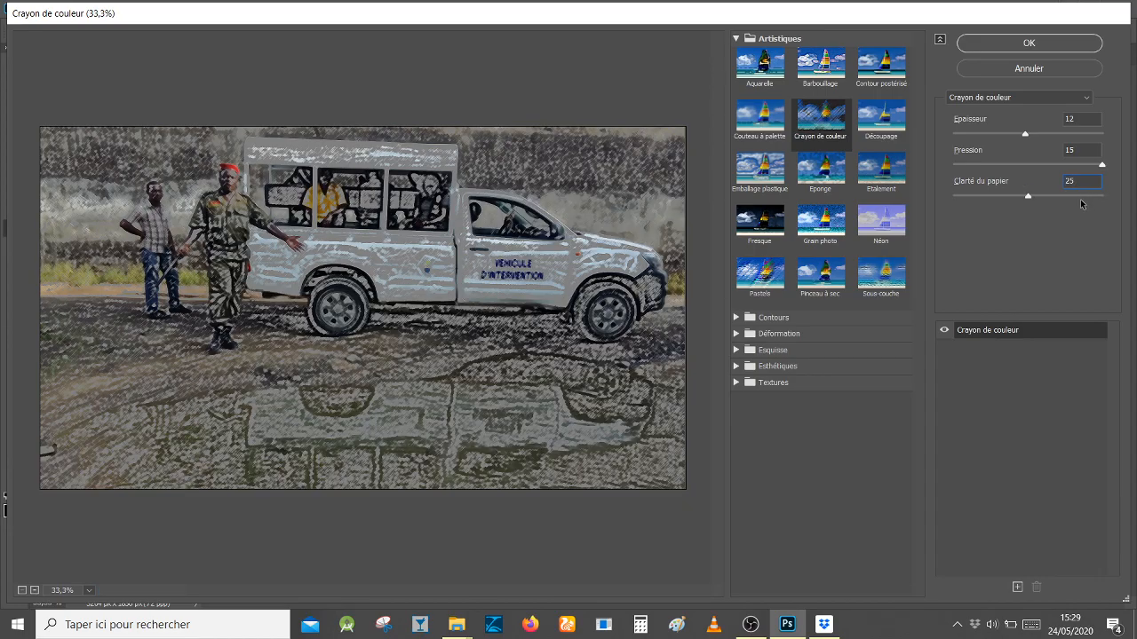
pyautogui.click(1078, 149)
pyautogui.write('7.5')
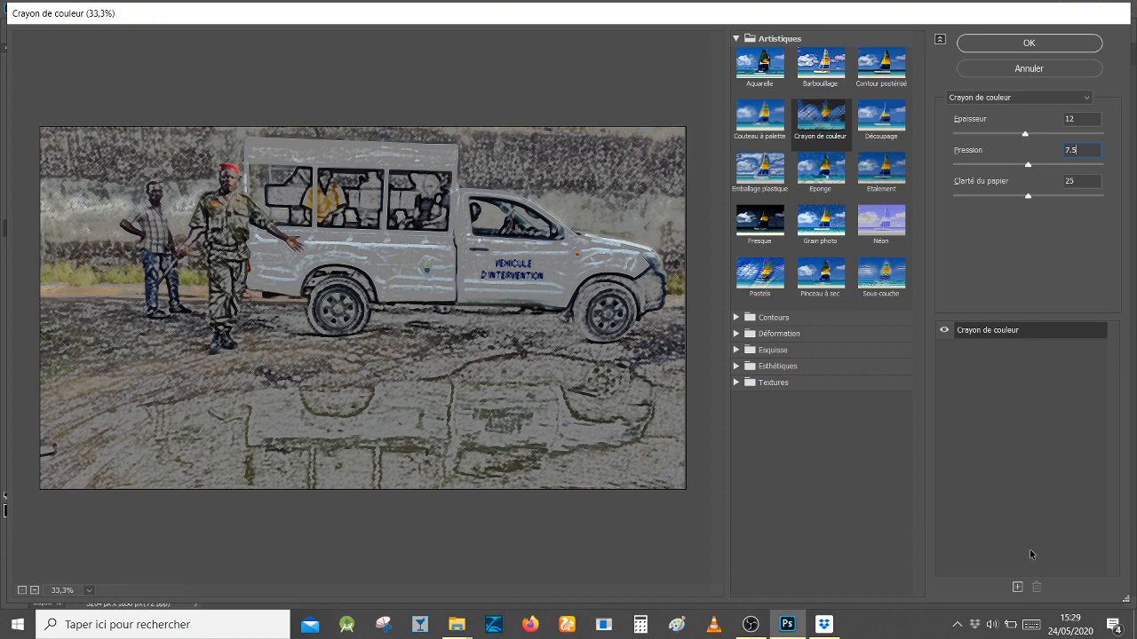
# Step: Stack two extra Crayon de couleur effect layers to preview the result, and delete both
pyautogui.click(1018, 588)
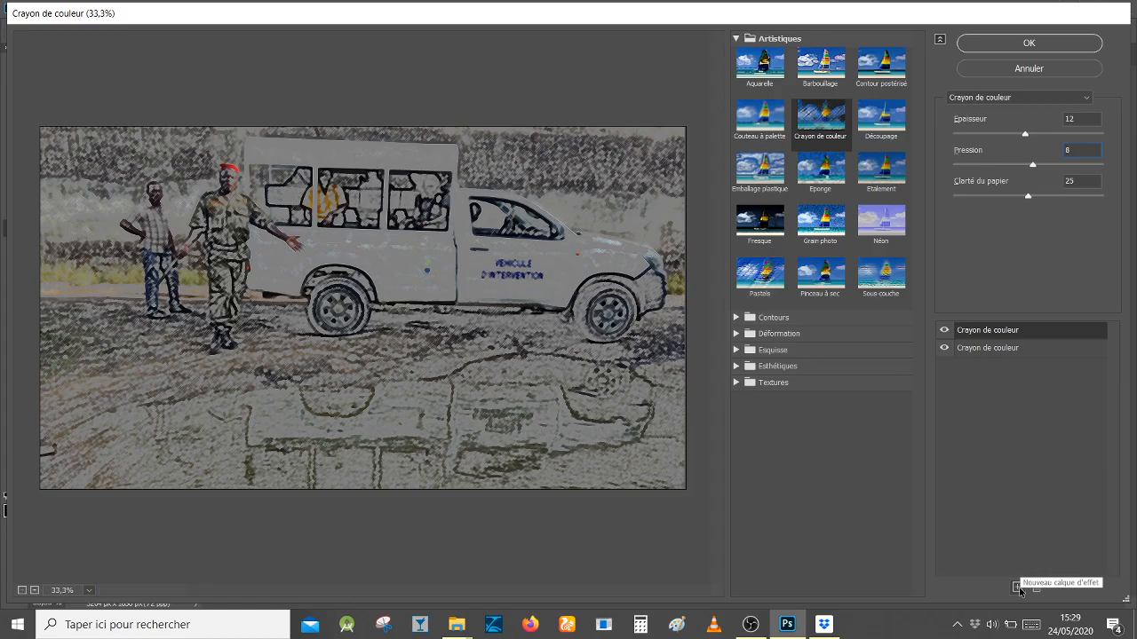
pyautogui.click(1017, 588)
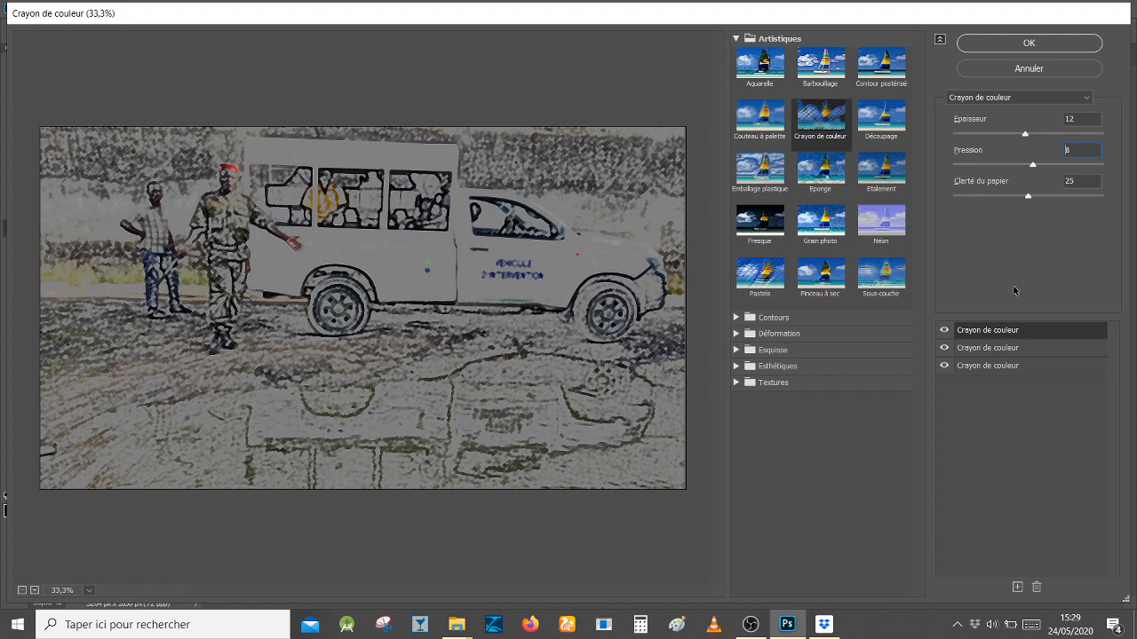
pyautogui.click(1036, 587)
pyautogui.click(1036, 587)
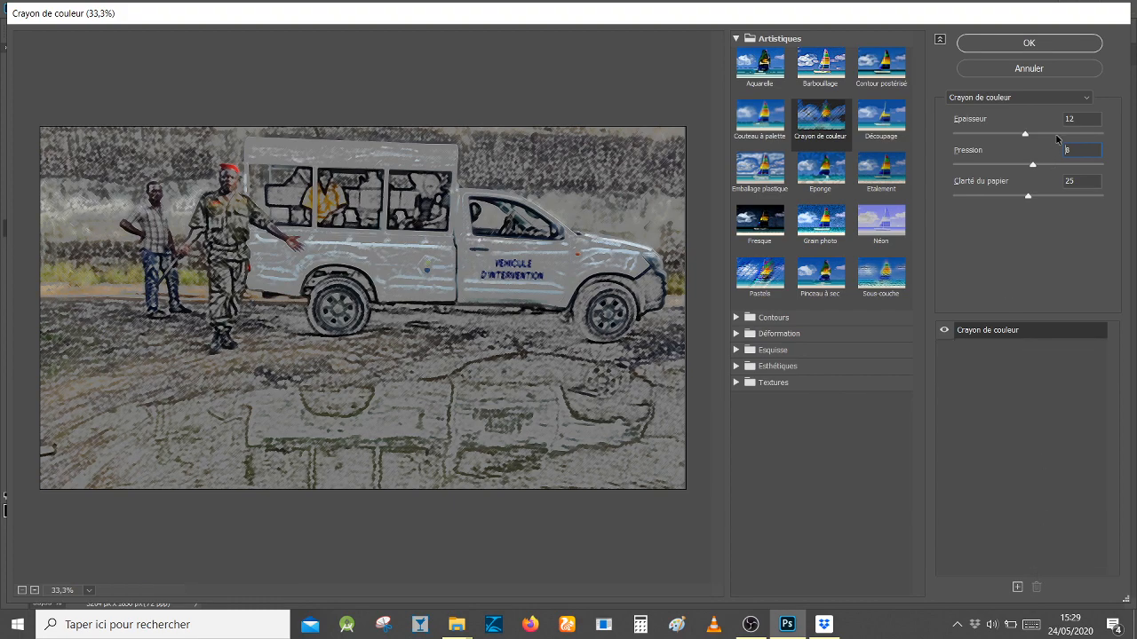
# Step: Apply the Découpage effect with Niveaux 8, Simplicité 10 and Fidélité 3, dismissing the Dropbox notification
pyautogui.click(1067, 98)
pyautogui.click(1068, 100)
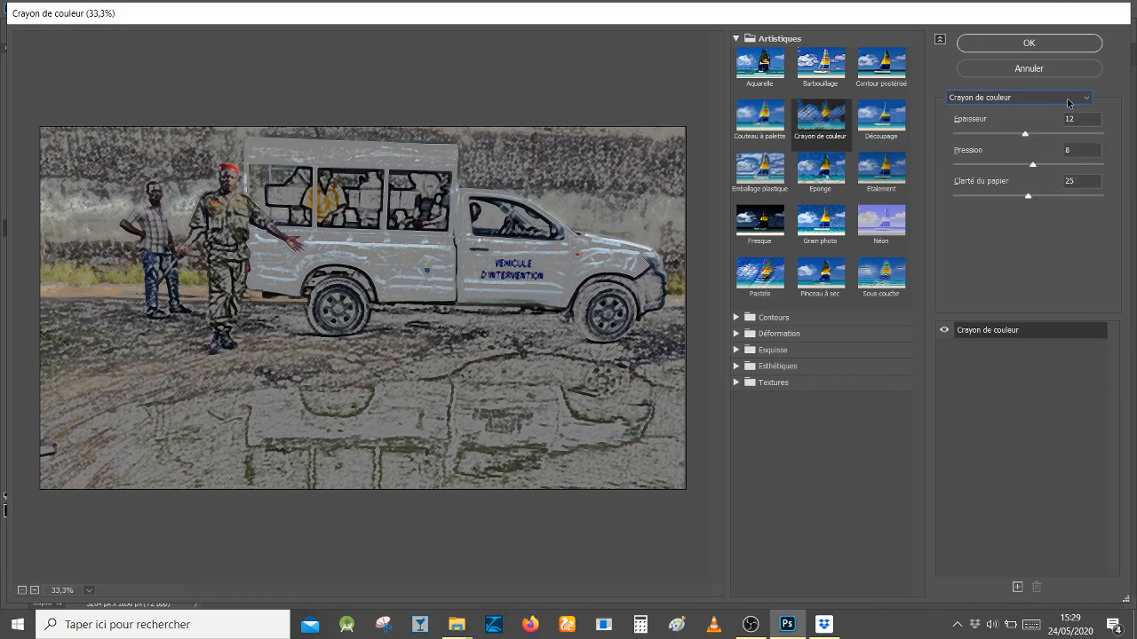
pyautogui.click(881, 120)
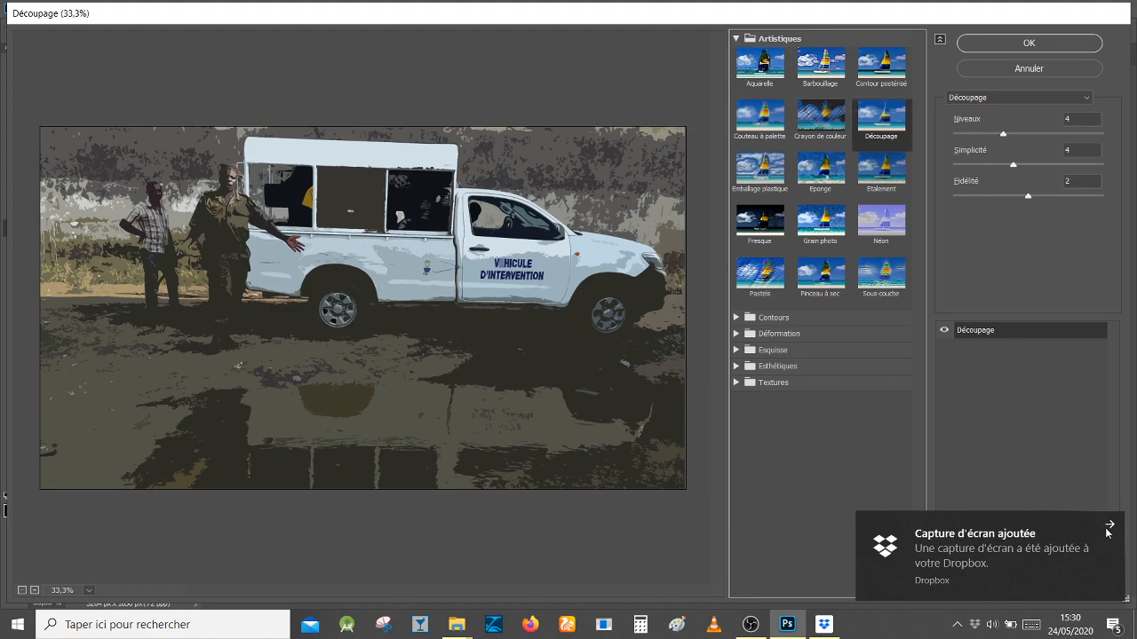
pyautogui.click(1109, 528)
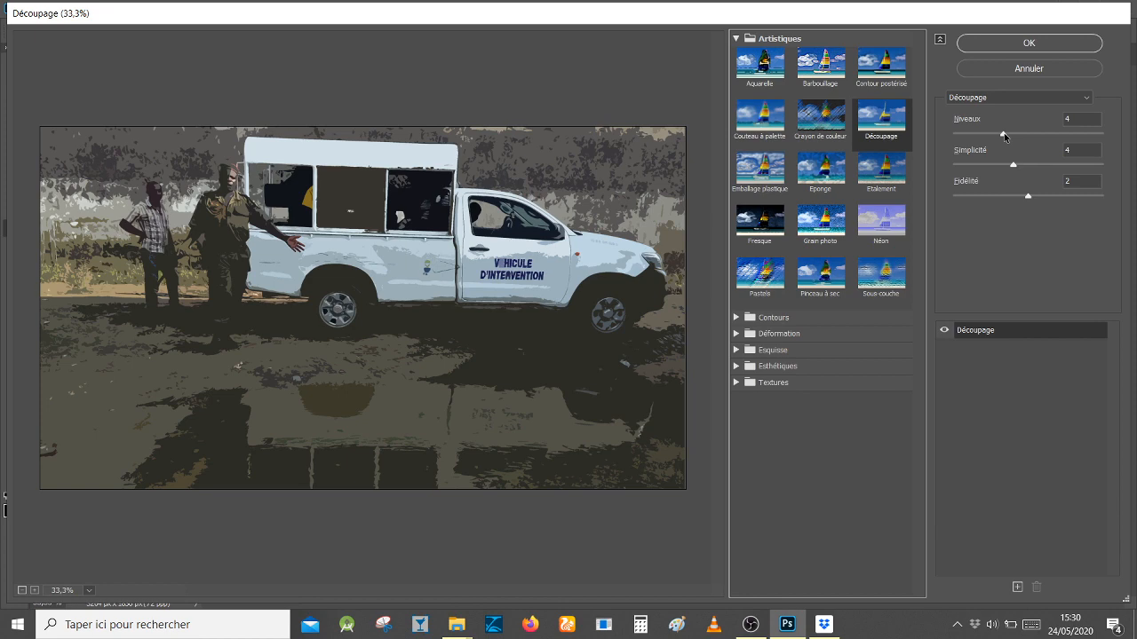
pyautogui.moveTo(1004, 132); pyautogui.dragTo(1129, 141)
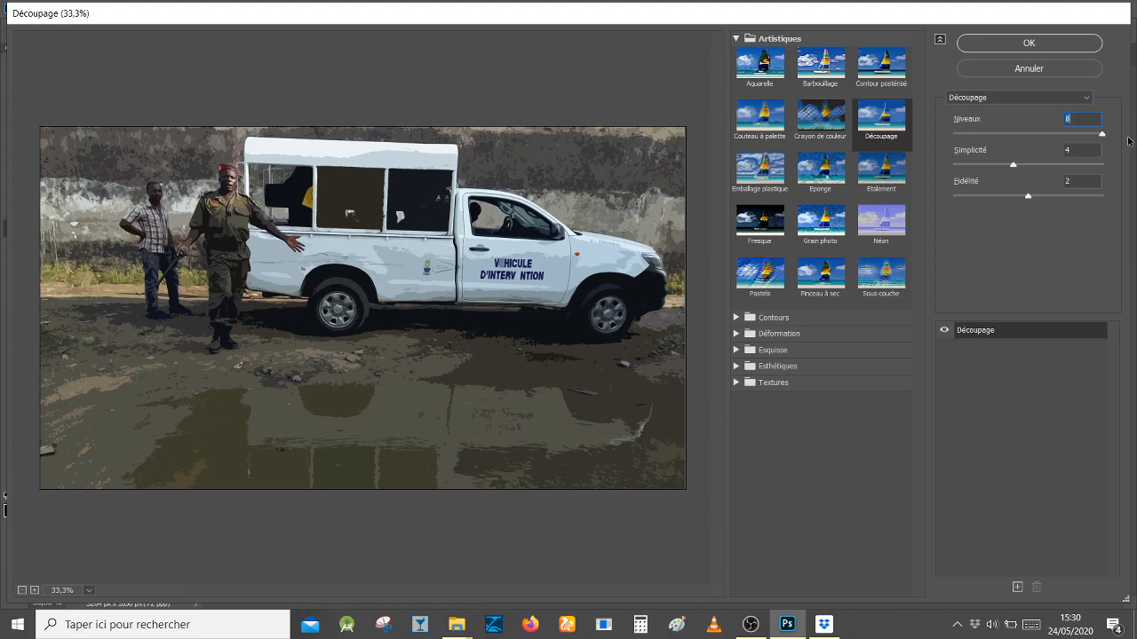
pyautogui.moveTo(1013, 165); pyautogui.dragTo(1120, 171)
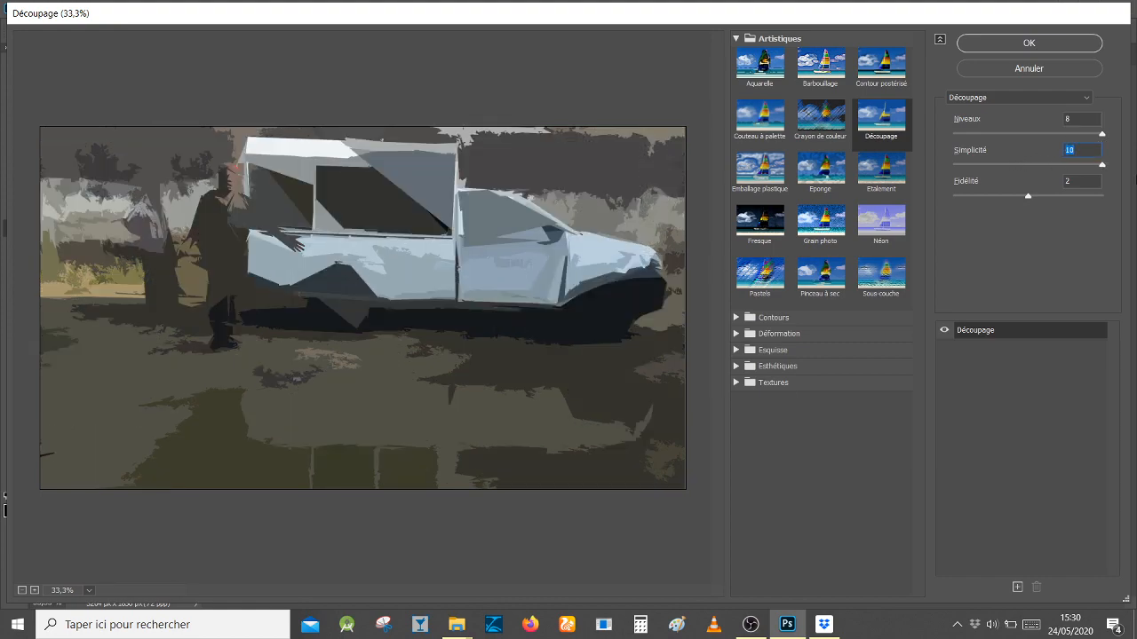
pyautogui.moveTo(1029, 199); pyautogui.dragTo(1122, 209)
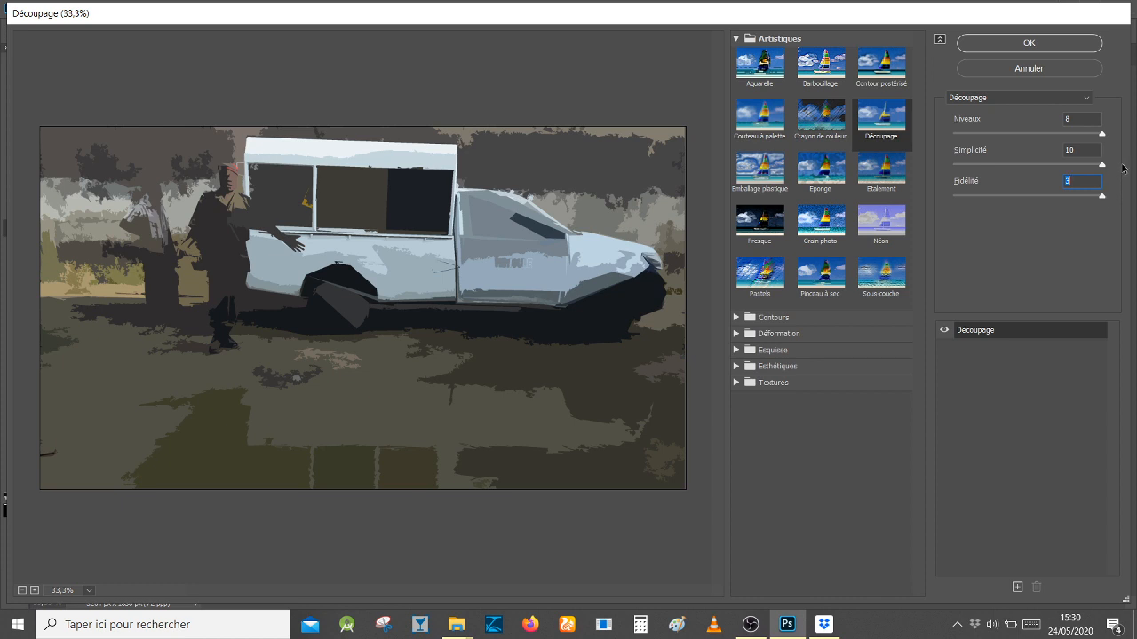
# Step: Set the Découpage effect to Simplicité 5, Niveaux 4 and Fidélité 1.5
pyautogui.click(1071, 150)
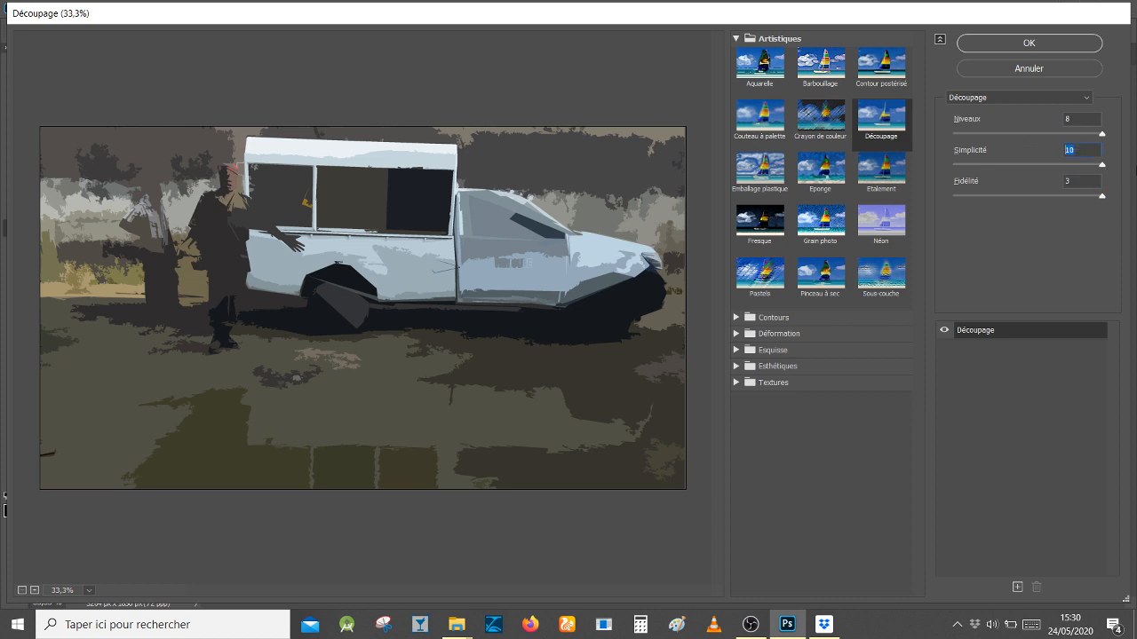
pyautogui.write('5')
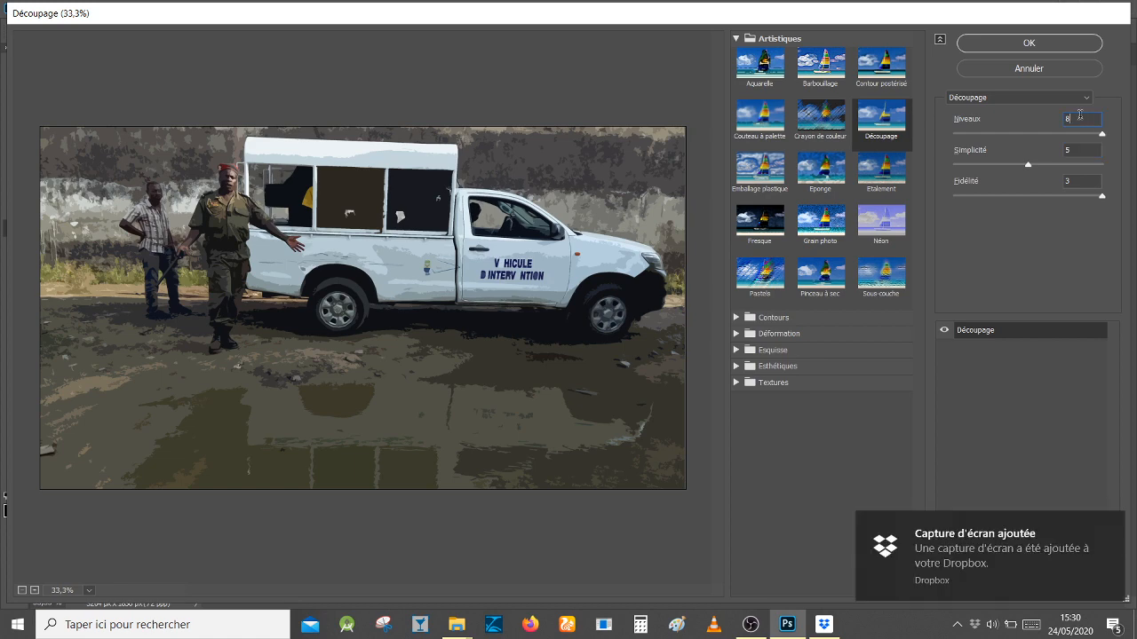
pyautogui.hotkey('shift', 'Tab')
pyautogui.write('4')
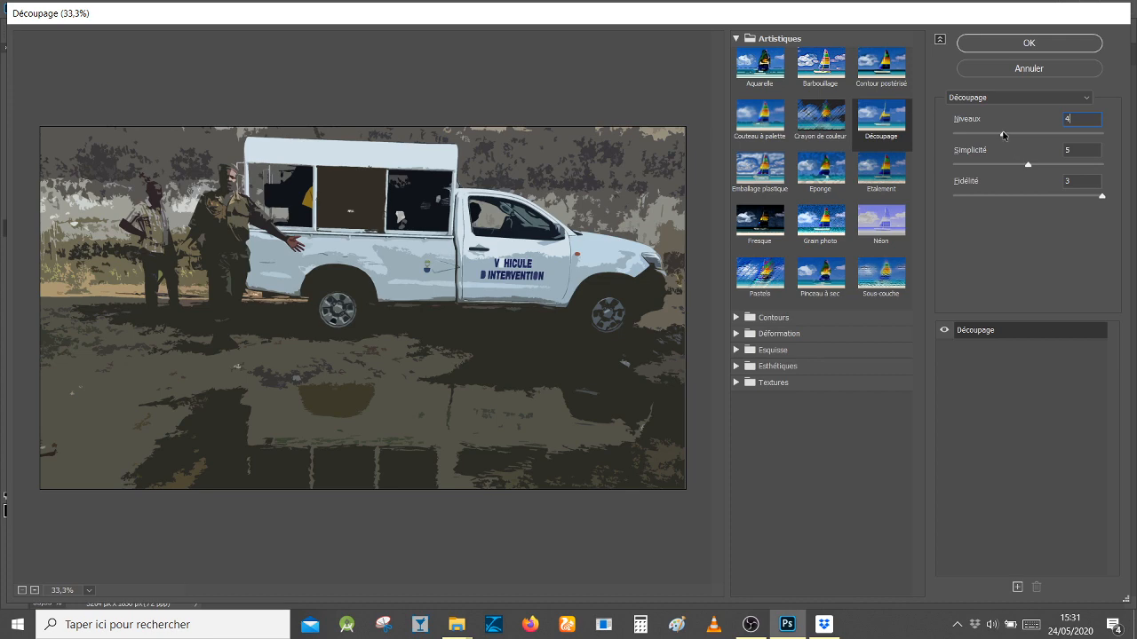
pyautogui.press('Tab')
pyautogui.press('Tab')
pyautogui.write('1.5')
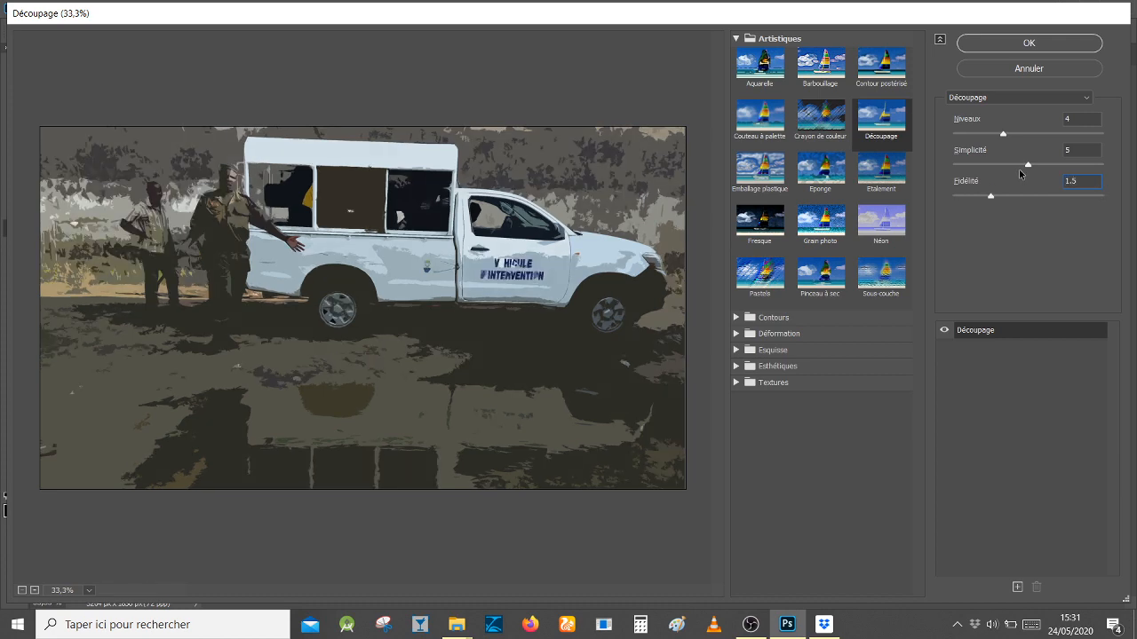
# Step: Lower the Découpage settings to their minimums: Niveaux 2, Simplicité 0 and Fidélité 1
pyautogui.moveTo(1003, 133); pyautogui.dragTo(953, 134)
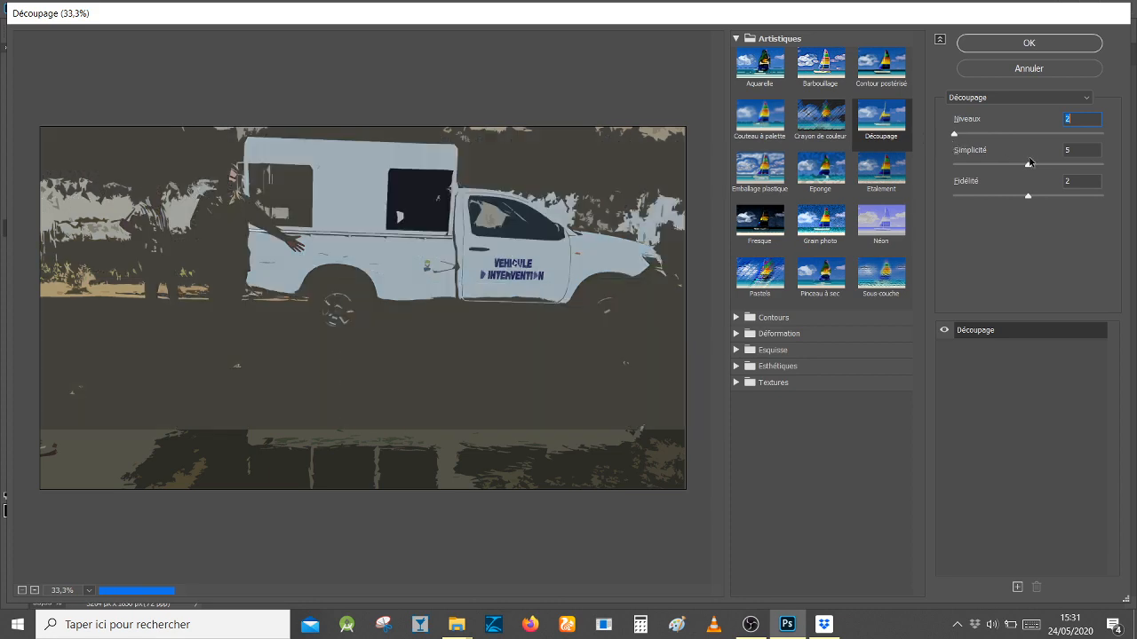
pyautogui.moveTo(1028, 163); pyautogui.dragTo(953, 164)
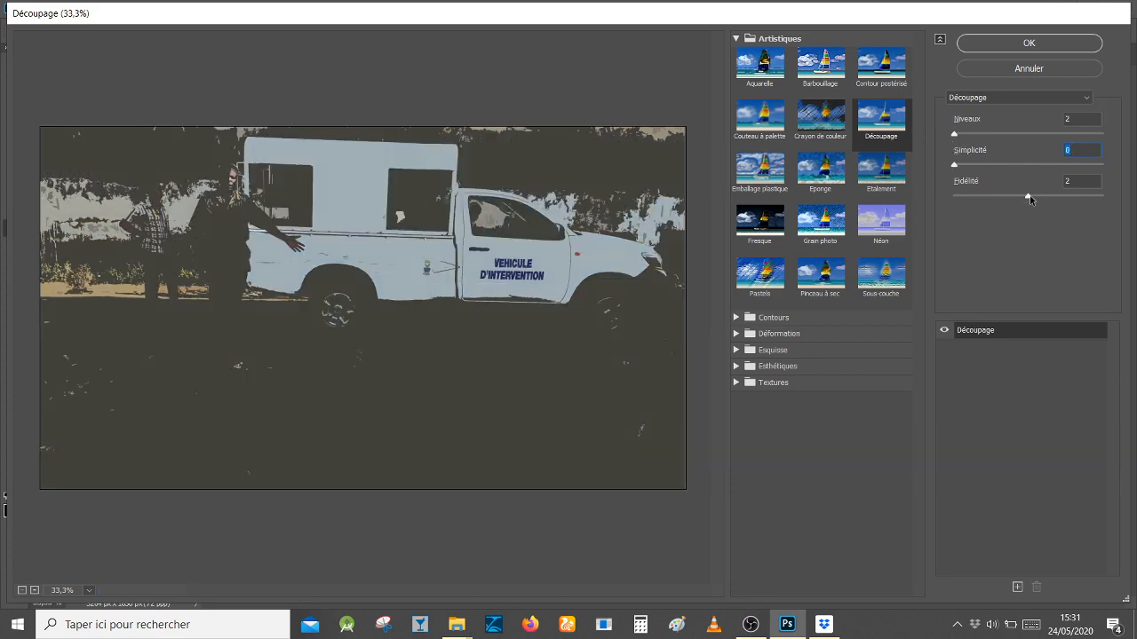
pyautogui.moveTo(1027, 197); pyautogui.dragTo(944, 197)
pyautogui.moveTo(957, 136); pyautogui.dragTo(944, 142)
# Step: Stack three extra Découpage effect layers to preview the result, and delete all three
pyautogui.click(1018, 587)
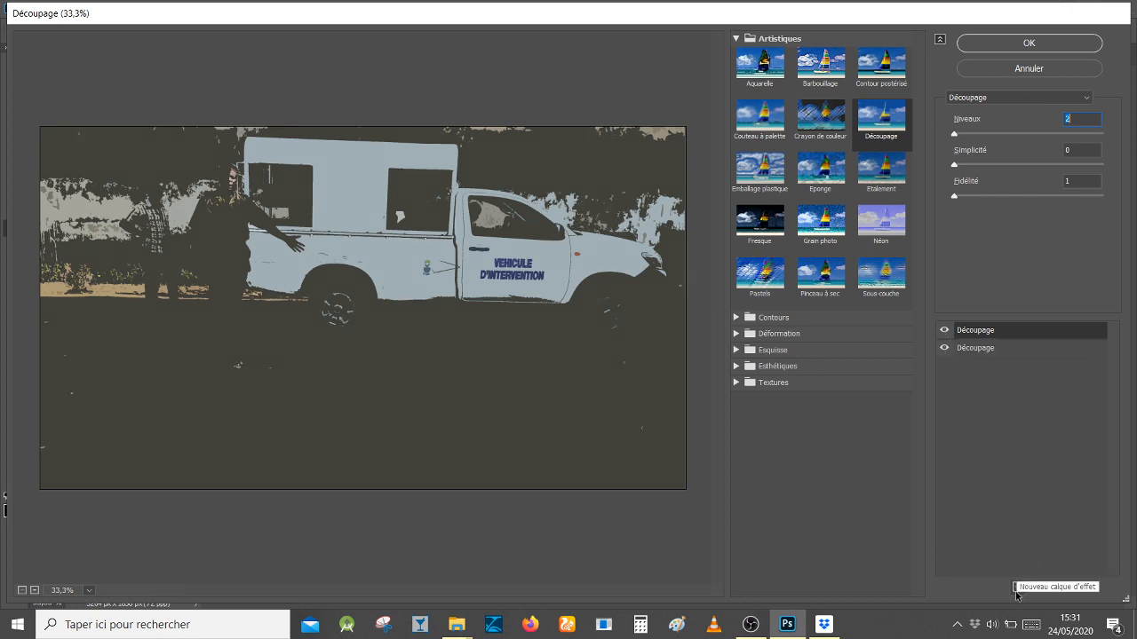
pyautogui.click(1018, 588)
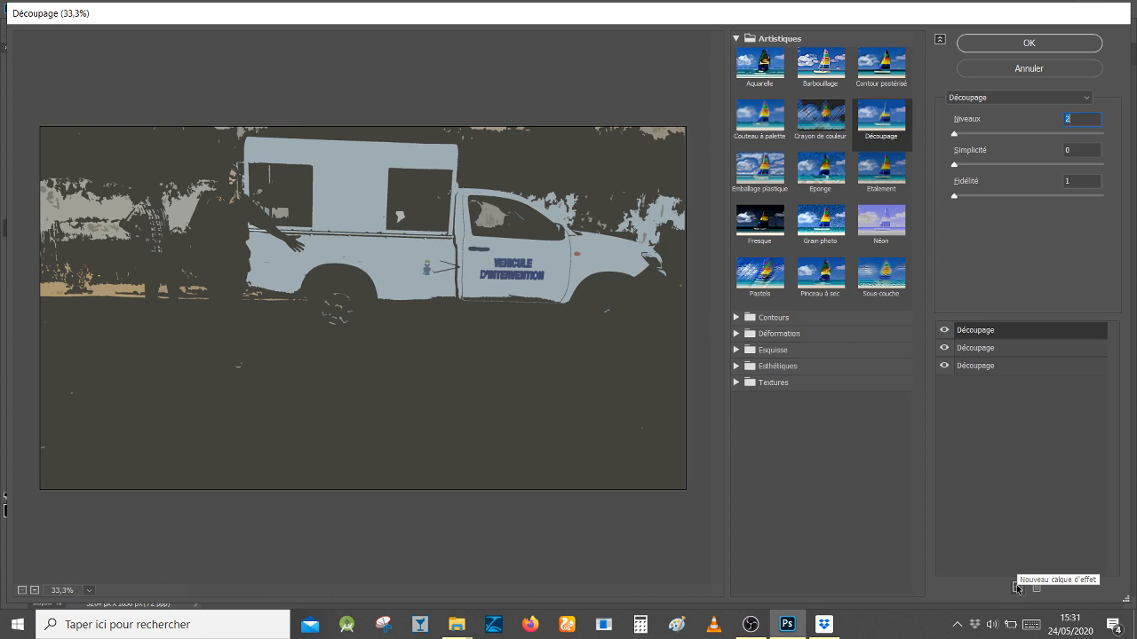
pyautogui.click(1017, 587)
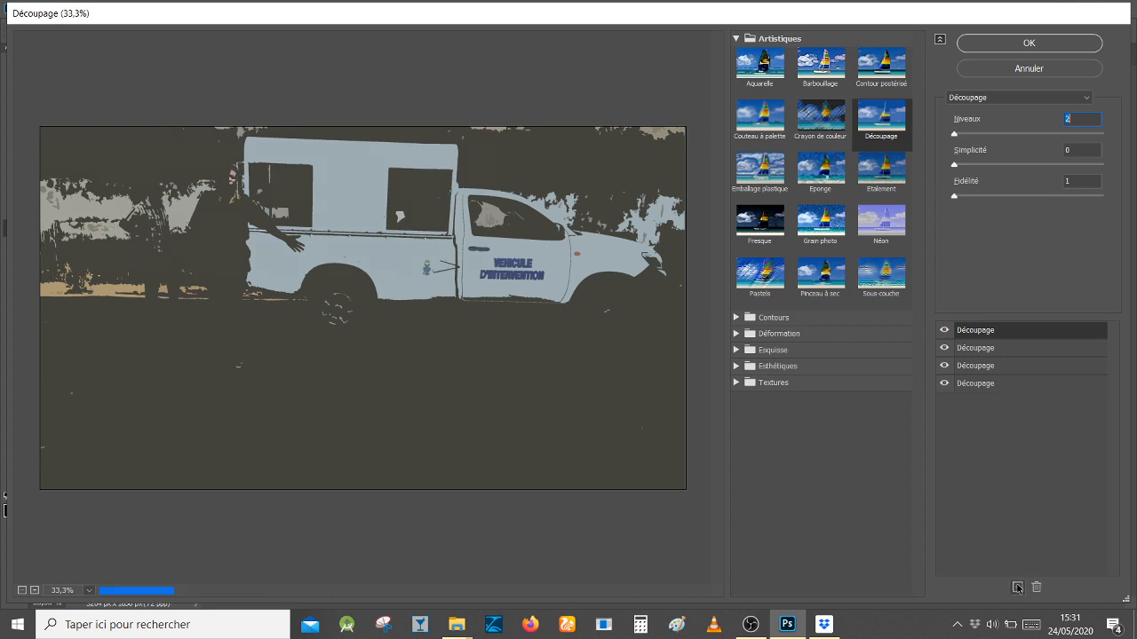
pyautogui.click(1036, 587)
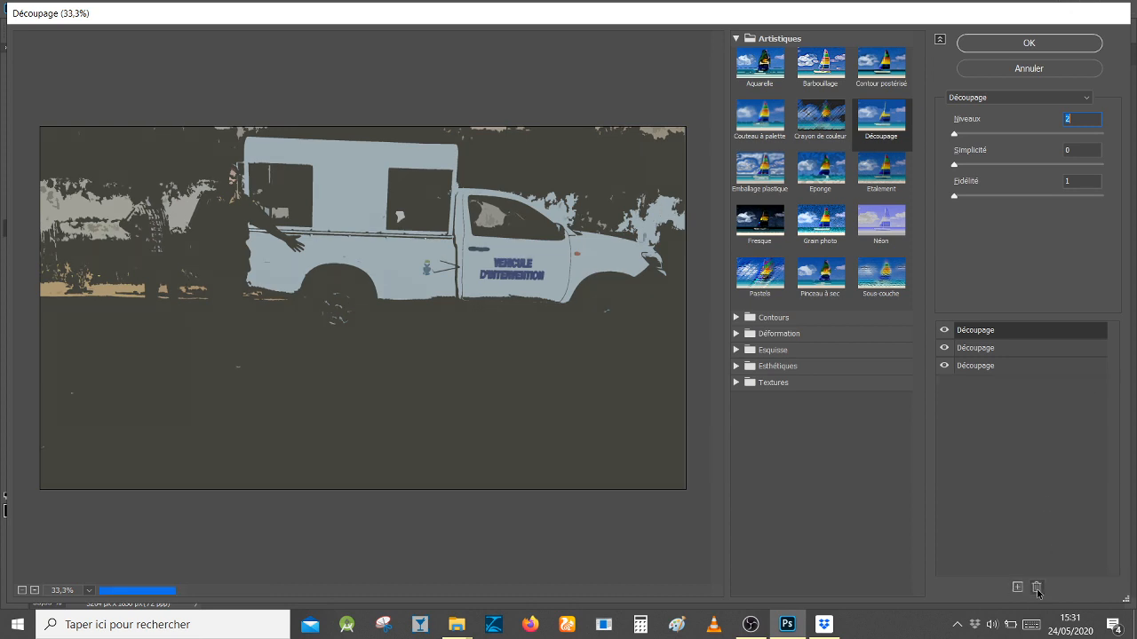
pyautogui.click(1035, 587)
pyautogui.click(1036, 587)
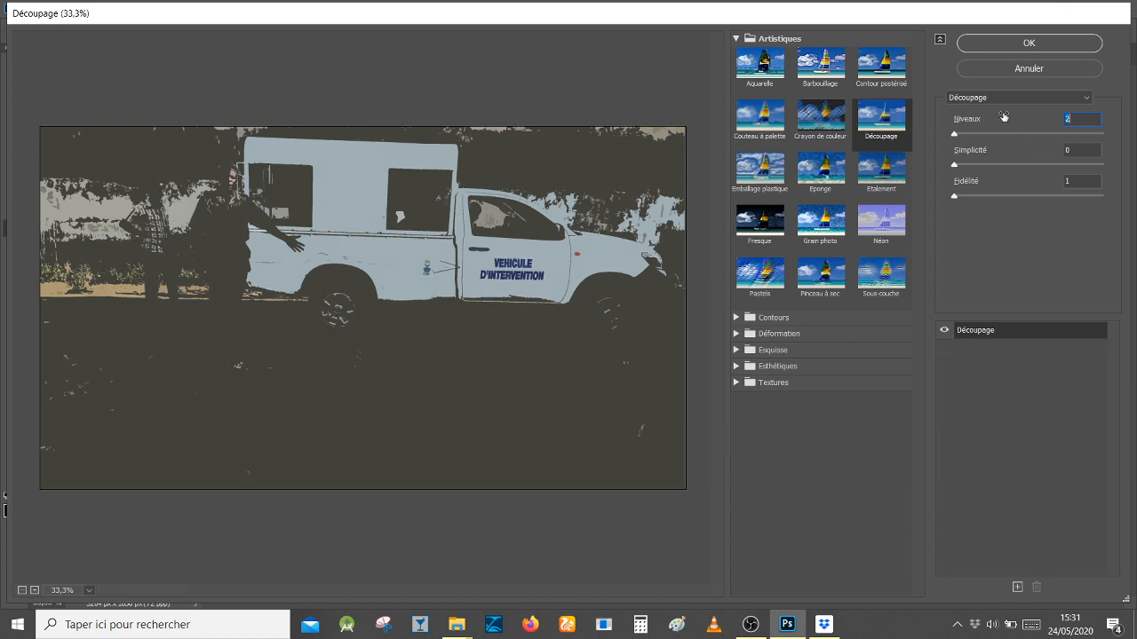
# Step: Replace the Découpage effect with the artistic Emballage plastique effect
pyautogui.click(753, 174)
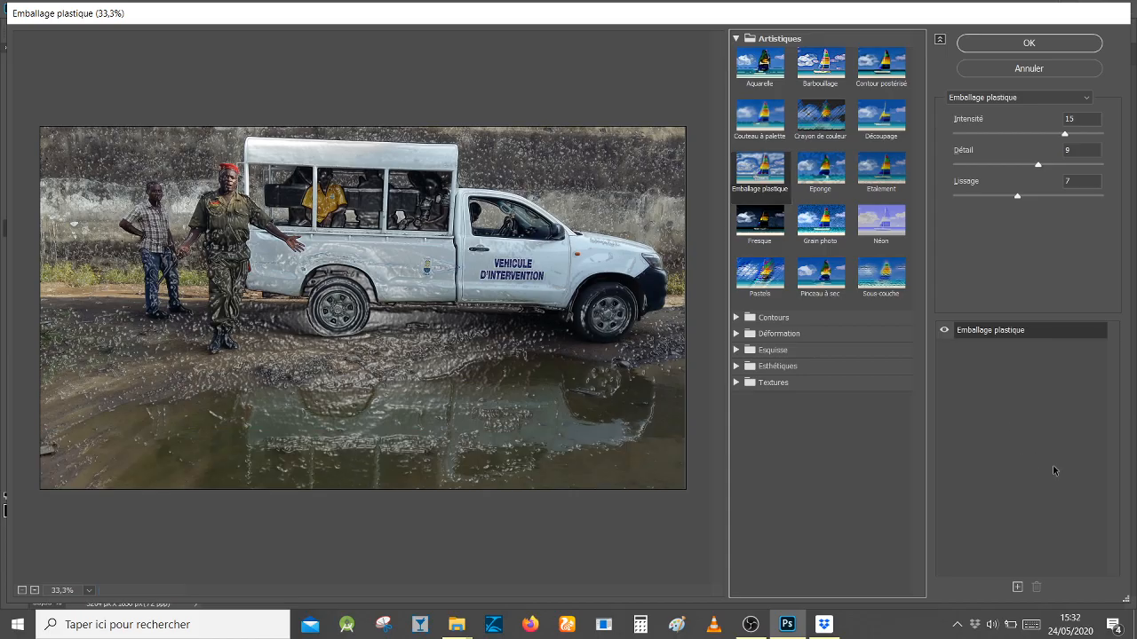
pyautogui.click(957, 627)
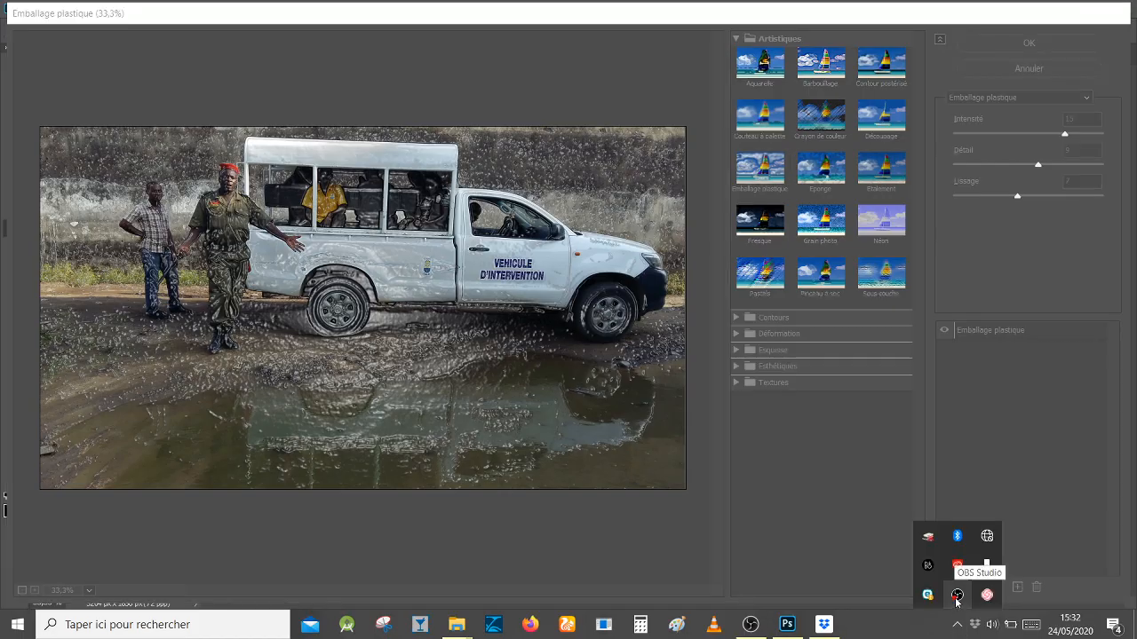